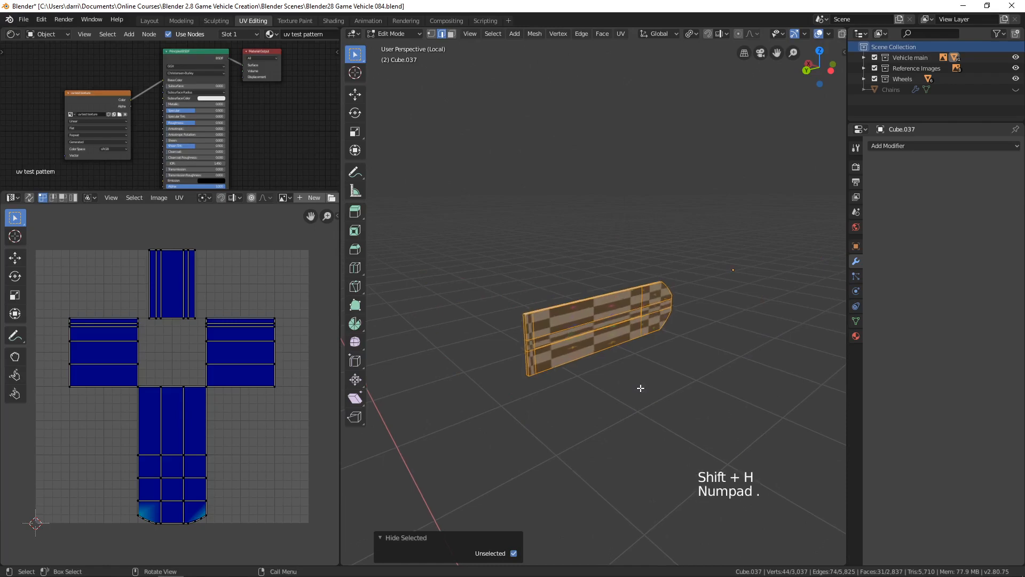
# Set up the isolated plate for edge selection in solid viewport shading.
pyautogui.moveTo(668, 376); pyautogui.dragTo(516, 390, button='middle')
pyautogui.keyDown('shift'); pyautogui.moveTo(620, 366); pyautogui.dragTo(673, 382, button='middle'); pyautogui.keyUp('shift')
pyautogui.press('2')
pyautogui.moveTo(743, 37); pyautogui.dragTo(684, 41, button='middle')
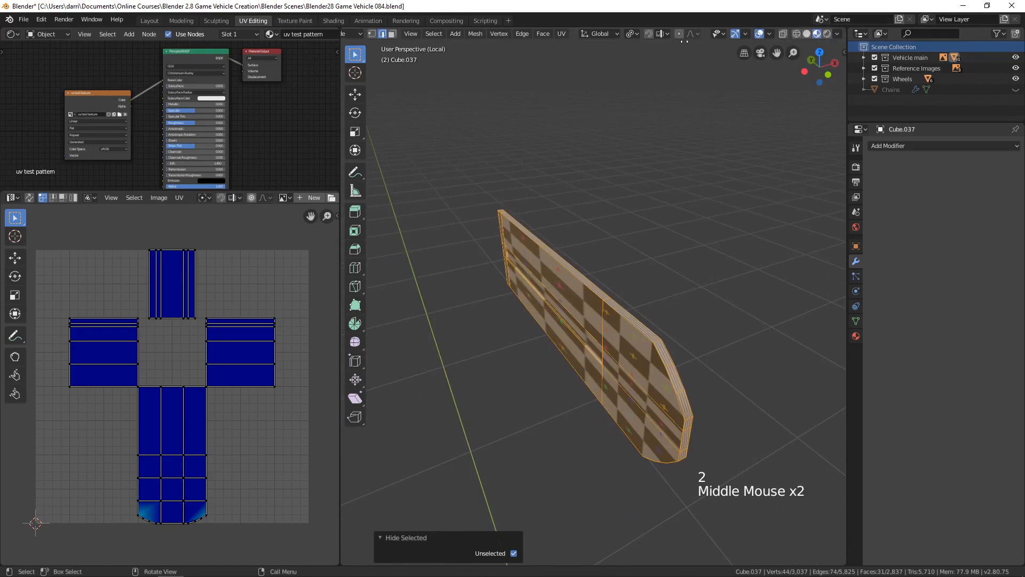
pyautogui.click(805, 34)
# Mark the short corner edges across the plate's thickness as seams, at the square end and around the chamfered end.
pyautogui.click(664, 330)
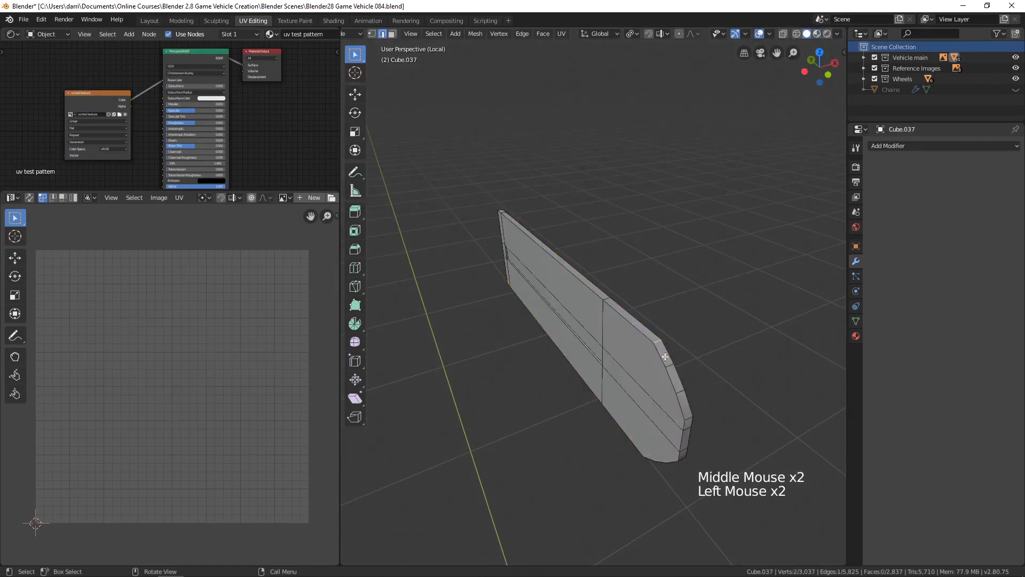
pyautogui.moveTo(665, 357); pyautogui.dragTo(697, 302, button='middle')
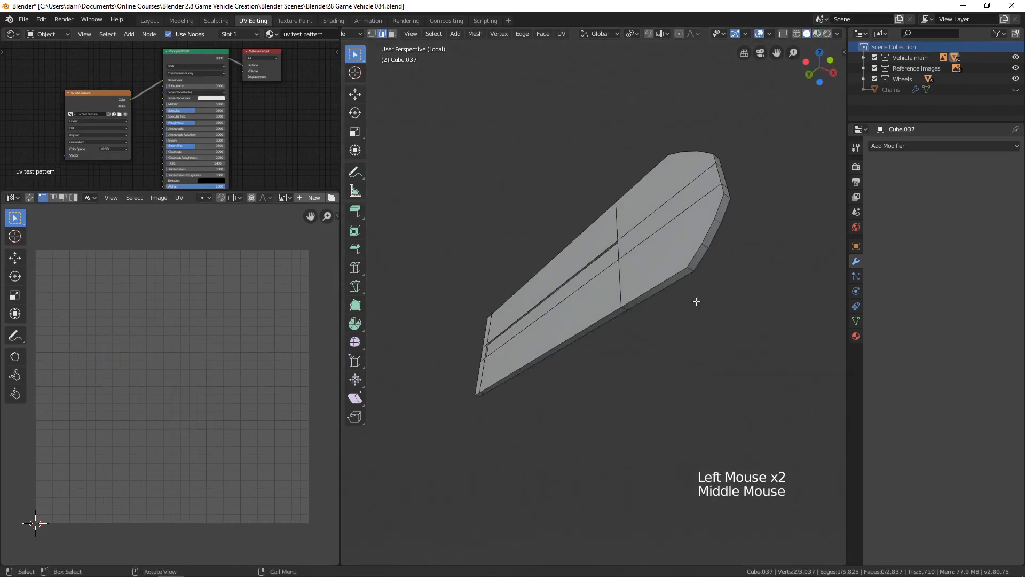
pyautogui.keyDown('shift'); pyautogui.click(692, 269); pyautogui.keyUp('shift')
pyautogui.moveTo(538, 335); pyautogui.dragTo(697, 375, button='middle')
pyautogui.keyDown('shift'); pyautogui.click(522, 410); pyautogui.keyUp('shift')
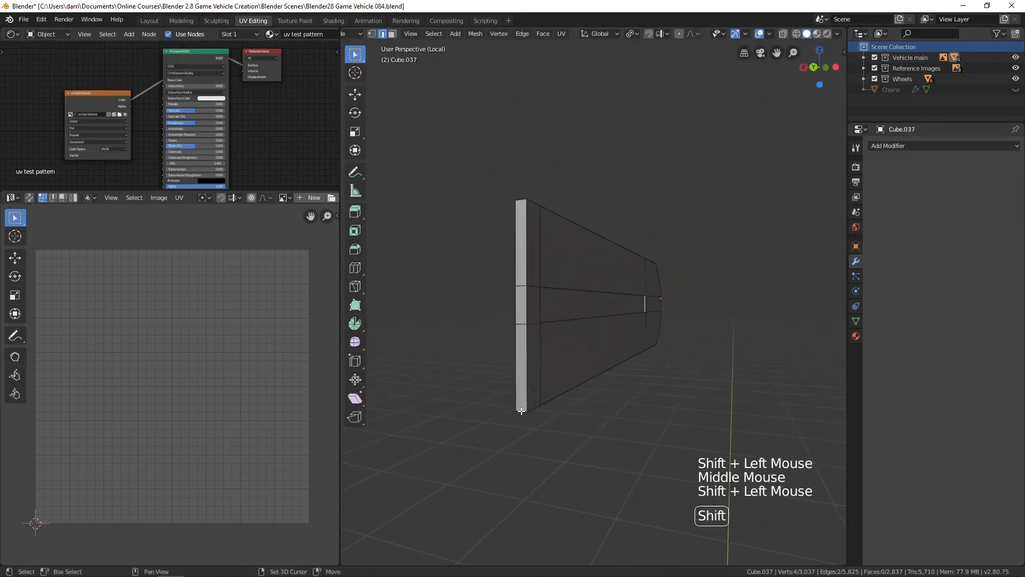
pyautogui.moveTo(596, 241); pyautogui.dragTo(719, 345, button='middle')
pyautogui.keyDown('shift'); pyautogui.click(694, 391); pyautogui.keyUp('shift')
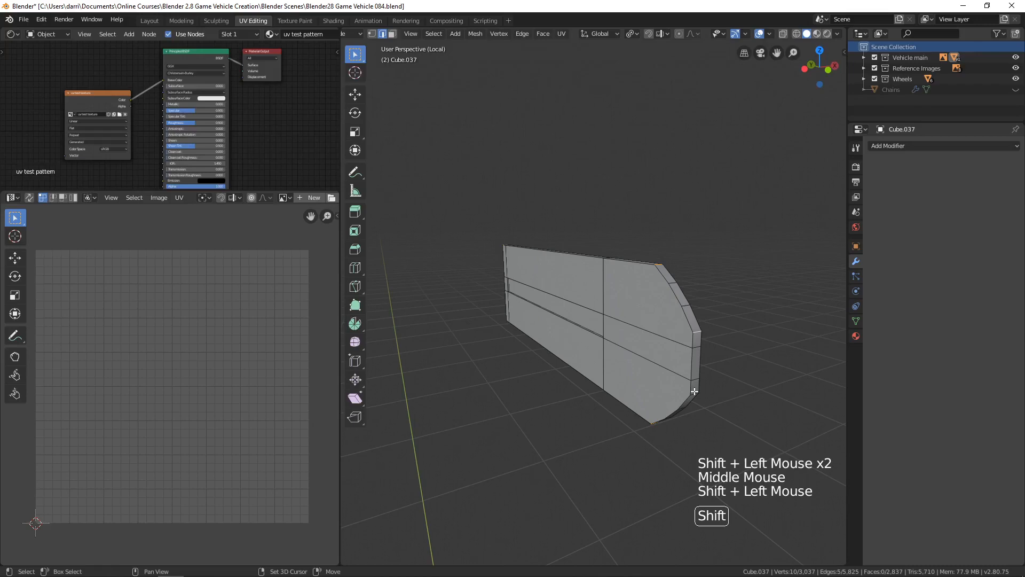
pyautogui.hotkey('ctrl', 'e')
pyautogui.click(722, 393)
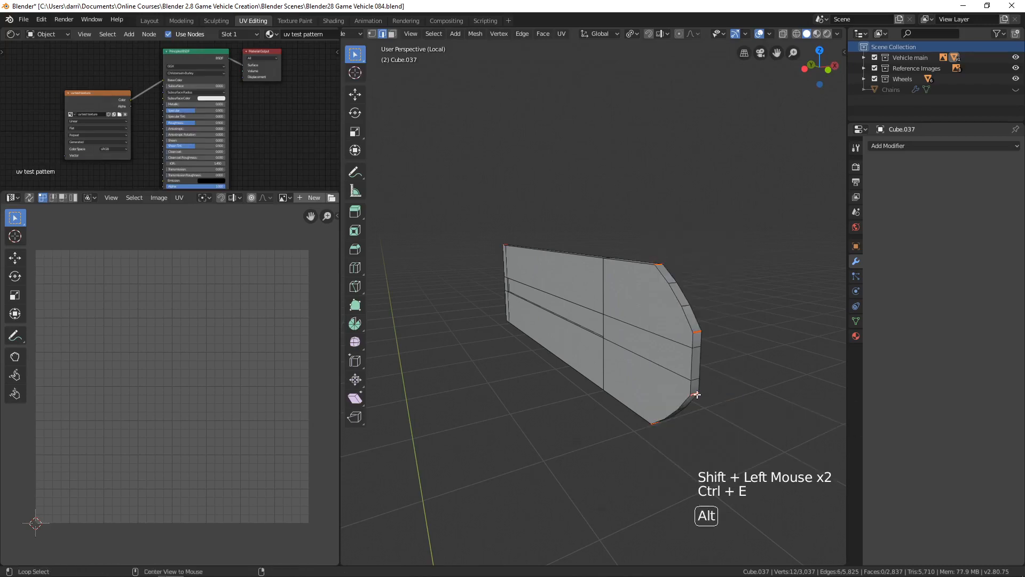
pyautogui.hotkey('alt', 'a')
# Select the whole linked plate and unwrap its UVs.
pyautogui.moveTo(697, 394); pyautogui.dragTo(737, 360, button='middle')
pyautogui.press('l')
pyautogui.press('u')
pyautogui.click(681, 360)
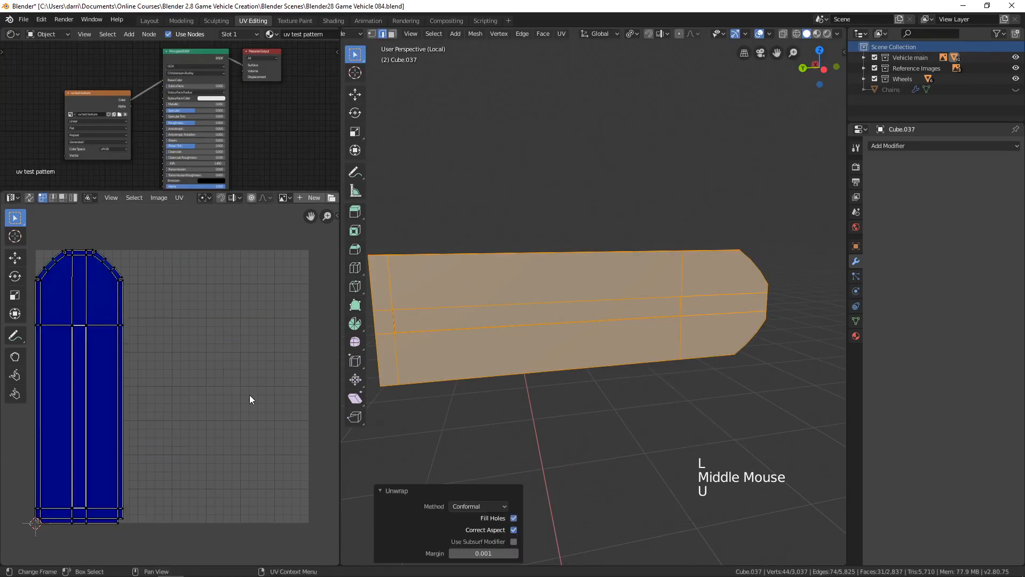
pyautogui.scroll(2, 140, 413)
pyautogui.keyDown('shift'); pyautogui.moveTo(141, 412); pyautogui.dragTo(221, 406, button='middle'); pyautogui.keyUp('shift')
pyautogui.scroll(-3, 252, 373)
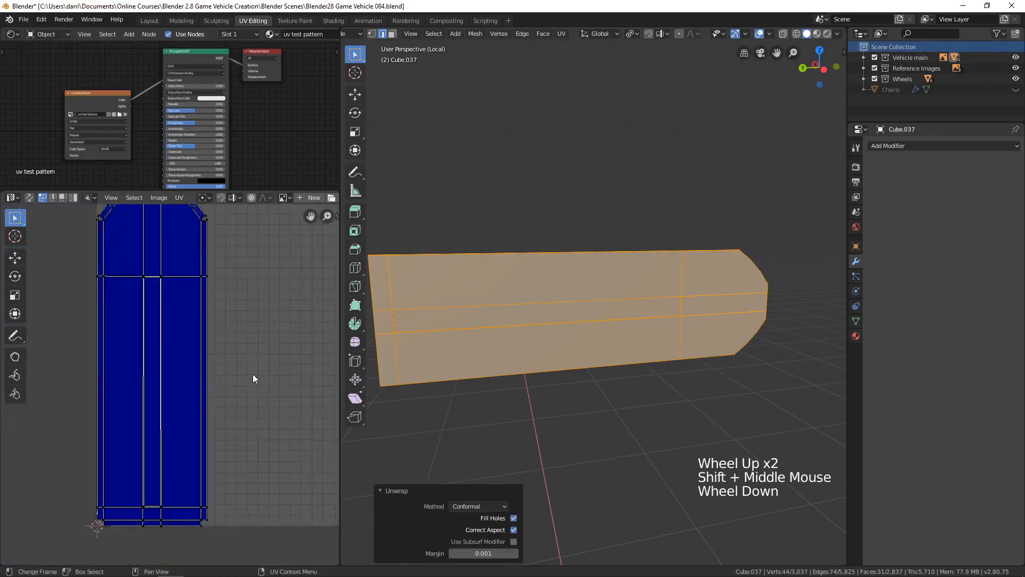
# Try the Angle Based unwrap method on the plate and return to Conformal.
pyautogui.moveTo(456, 508); pyautogui.dragTo(472, 520)
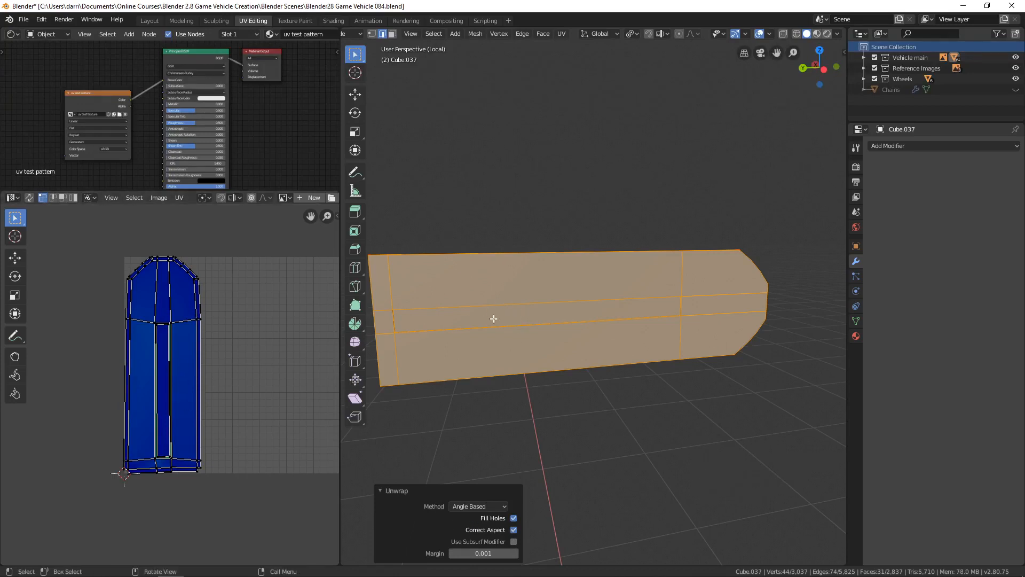
pyautogui.moveTo(488, 319); pyautogui.dragTo(503, 293, button='middle')
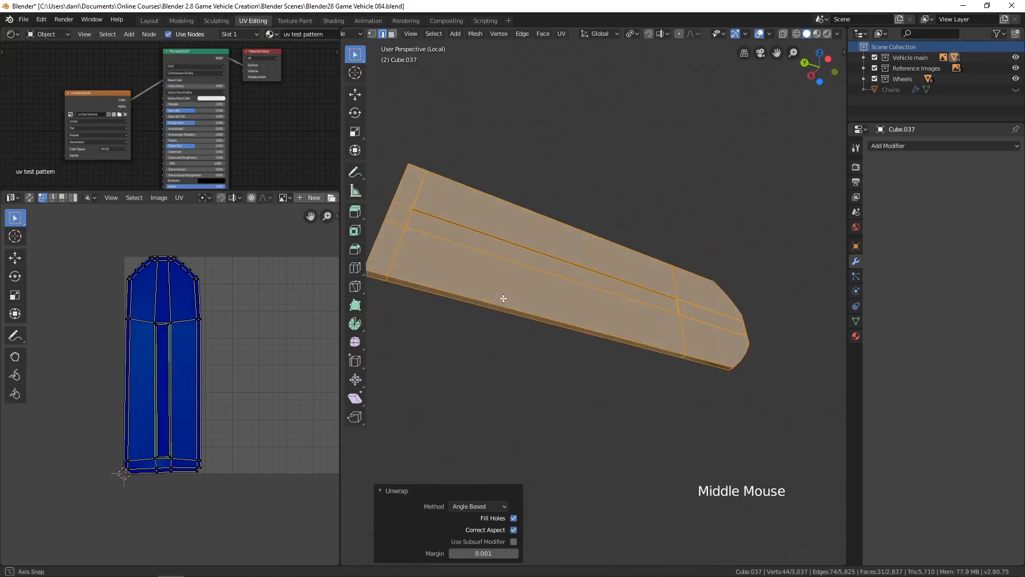
pyautogui.click(474, 506)
pyautogui.click(469, 528)
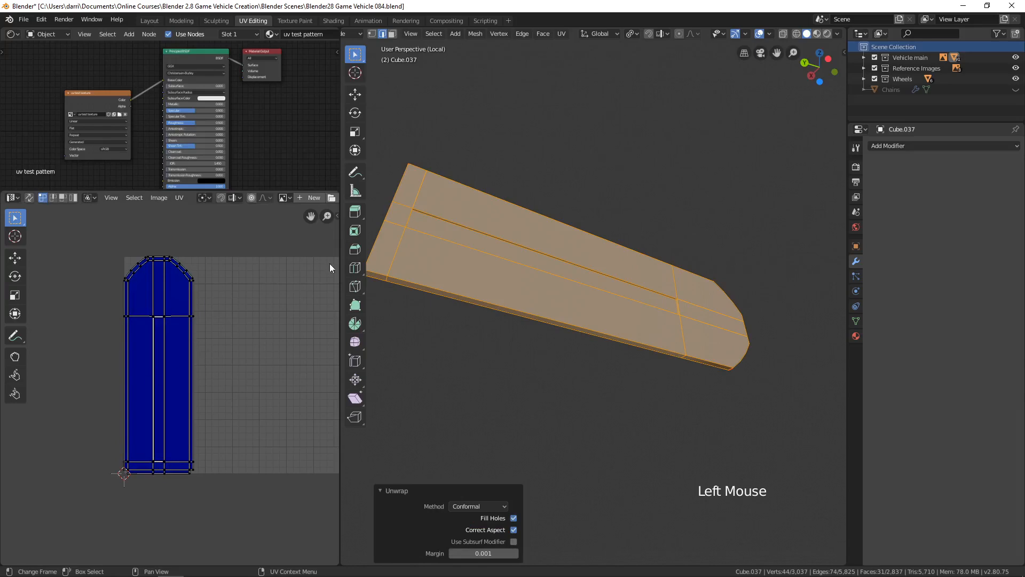
# Display the plate in Material Preview shading and examine the checker pattern across its faces and edges.
pyautogui.click(816, 35)
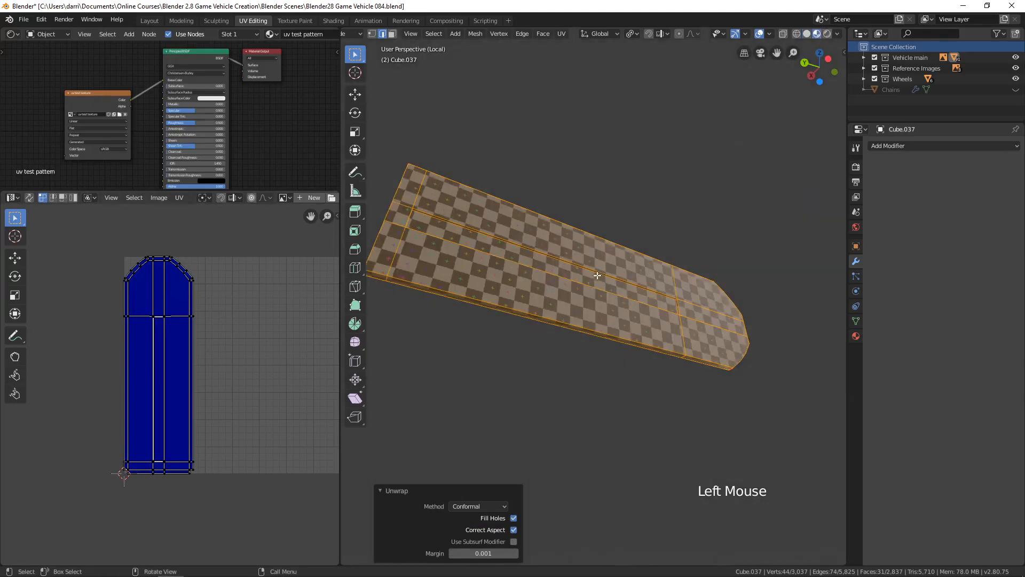
pyautogui.scroll(5, 586, 279)
pyautogui.moveTo(586, 279); pyautogui.dragTo(504, 438, button='middle')
pyautogui.scroll(-3, 598, 299)
# Compare the checker pattern under the Angle Based unwrap method and restore the Conformal method.
pyautogui.click(480, 506)
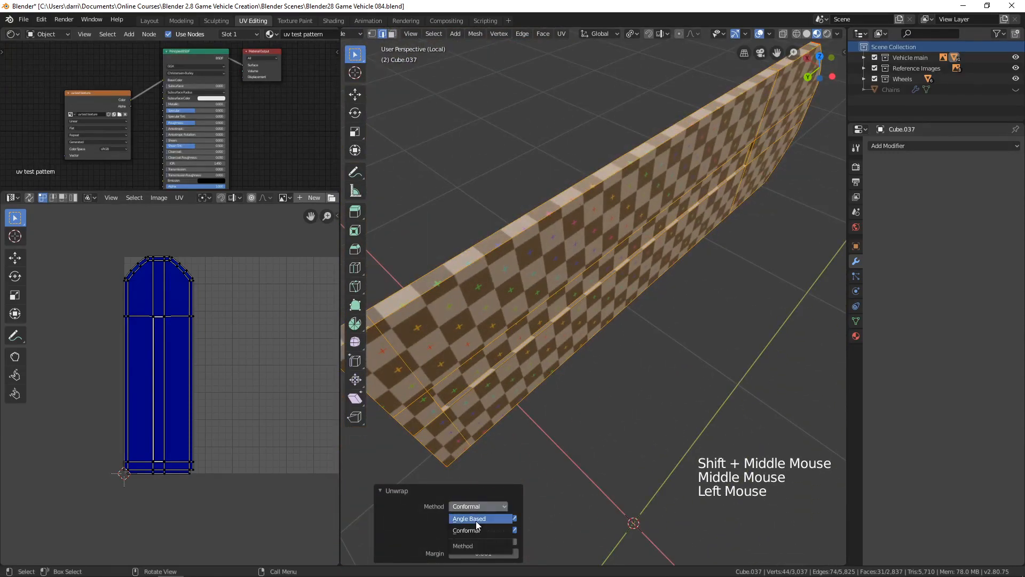
pyautogui.click(477, 519)
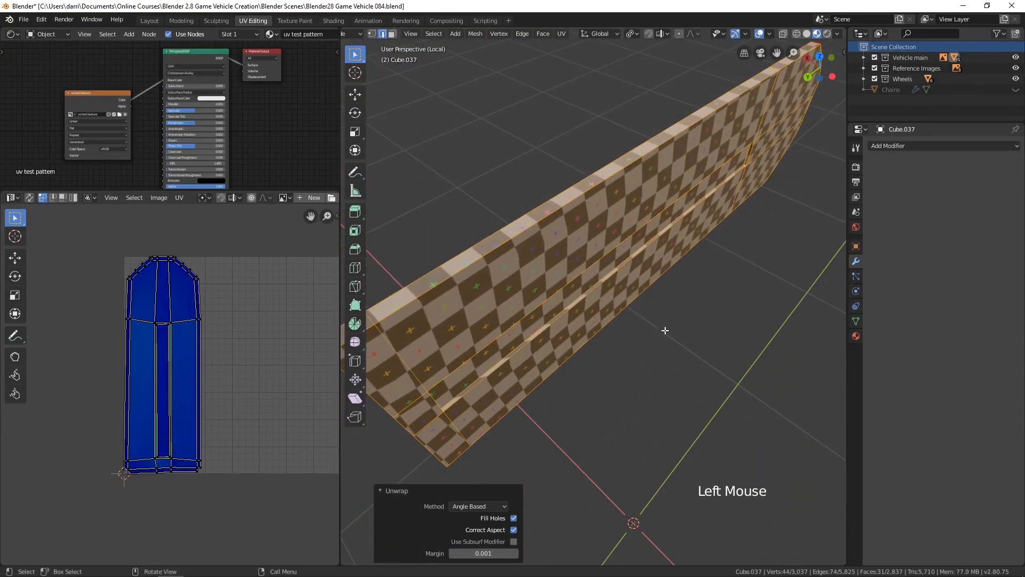
pyautogui.moveTo(664, 331); pyautogui.dragTo(579, 277, button='middle')
pyautogui.scroll(-2, 583, 277)
pyautogui.click(478, 505)
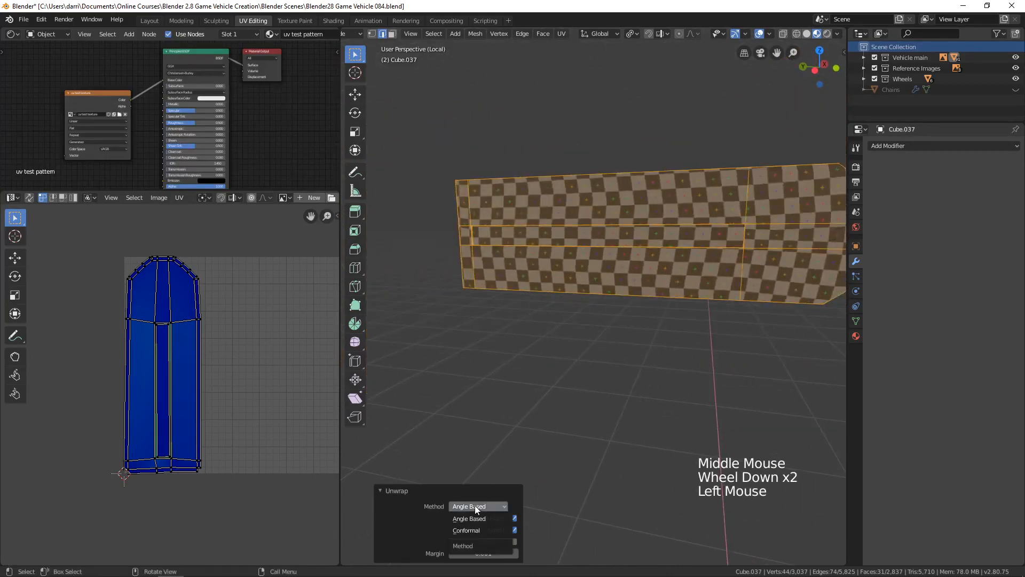
pyautogui.click(478, 518)
pyautogui.keyDown('shift'); pyautogui.moveTo(770, 291); pyautogui.dragTo(681, 278, button='middle'); pyautogui.keyUp('shift')
pyautogui.scroll(-2, 618, 274)
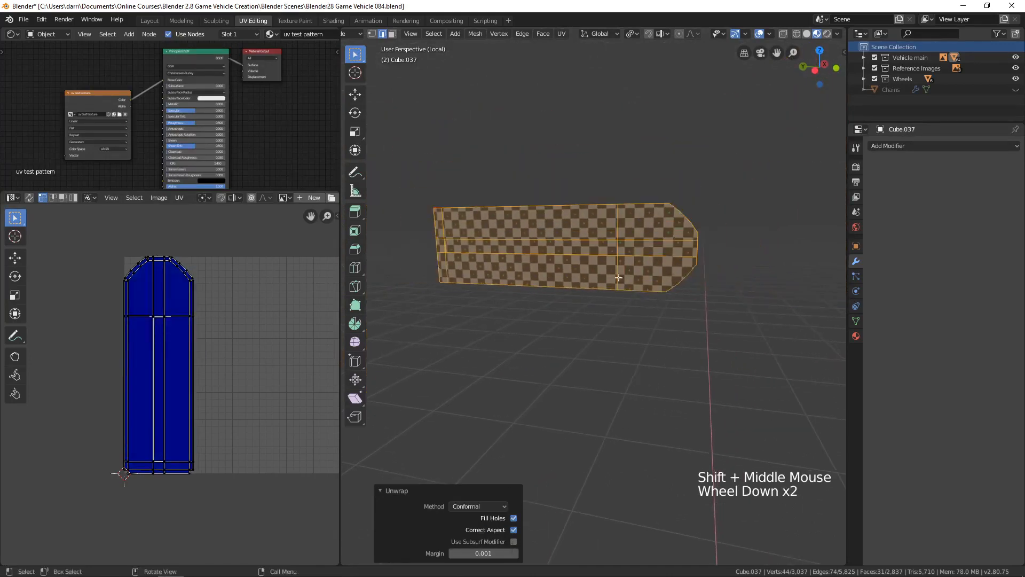
pyautogui.moveTo(617, 274); pyautogui.dragTo(620, 313, button='middle')
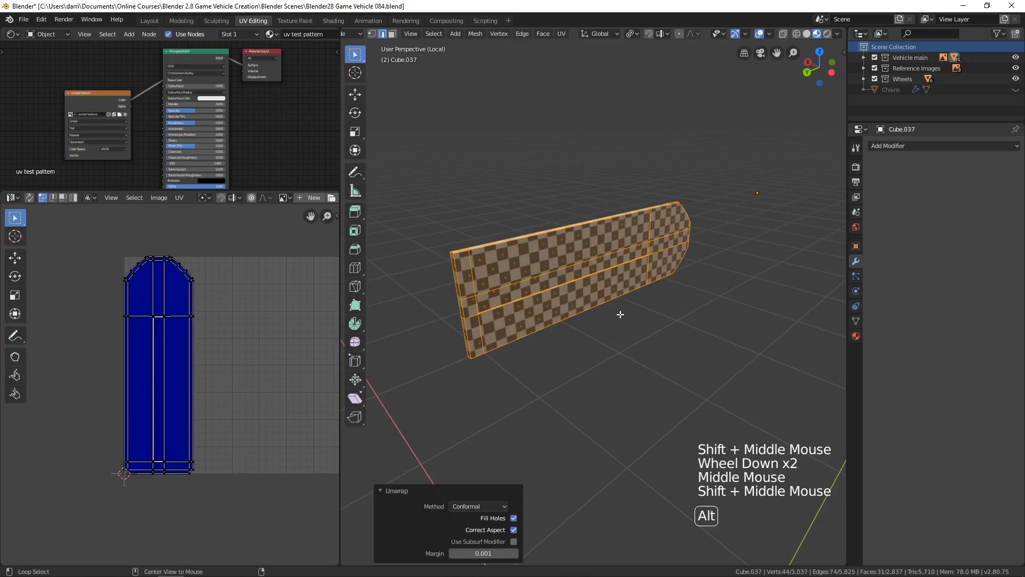
# Reveal all hidden parts of the vehicle mesh and clear the selection.
pyautogui.hotkey('alt', 'h')
pyautogui.hotkey('alt', 'a')
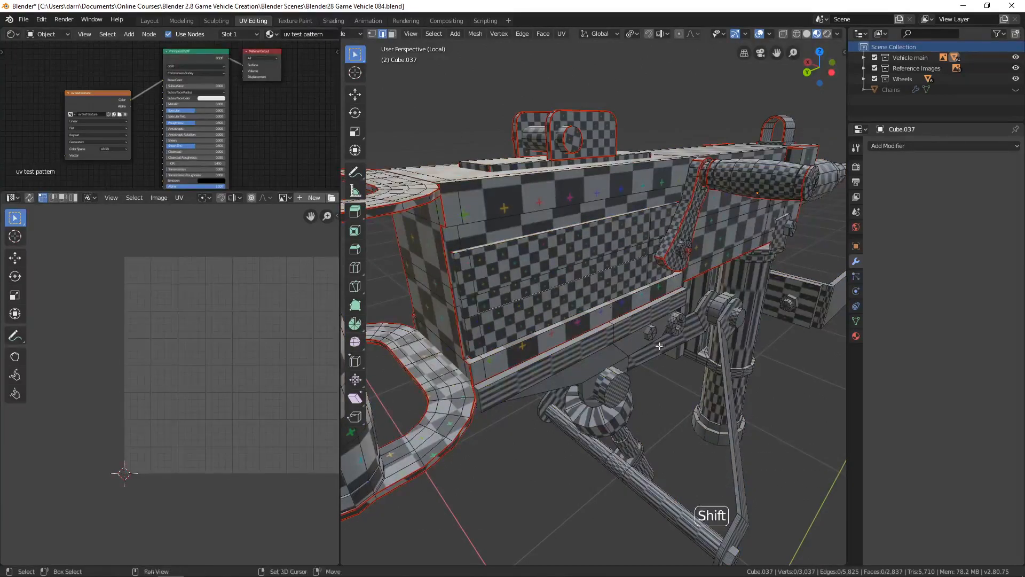
pyautogui.keyDown('shift'); pyautogui.moveTo(610, 311); pyautogui.dragTo(651, 326, button='middle'); pyautogui.keyUp('shift')
# Isolate the mounting bracket beneath the box together with its attached bolts and hollow cylinders by hiding all unselected geometry.
pyautogui.press('l')
pyautogui.press('l')
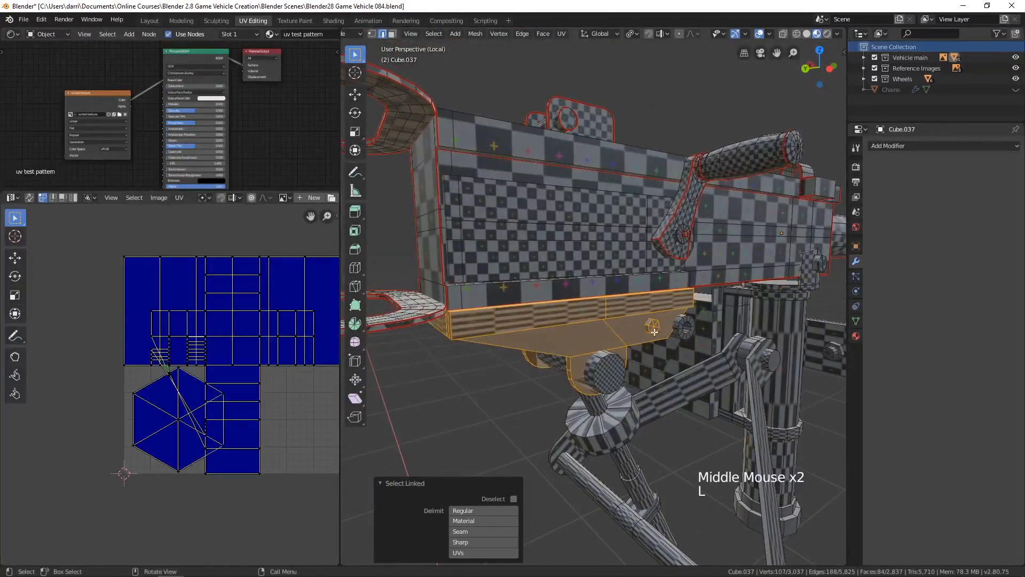
pyautogui.press('l')
pyautogui.moveTo(483, 340); pyautogui.dragTo(550, 337, button='middle')
pyautogui.press('l')
pyautogui.press('l')
pyautogui.moveTo(488, 342); pyautogui.dragTo(567, 341, button='middle')
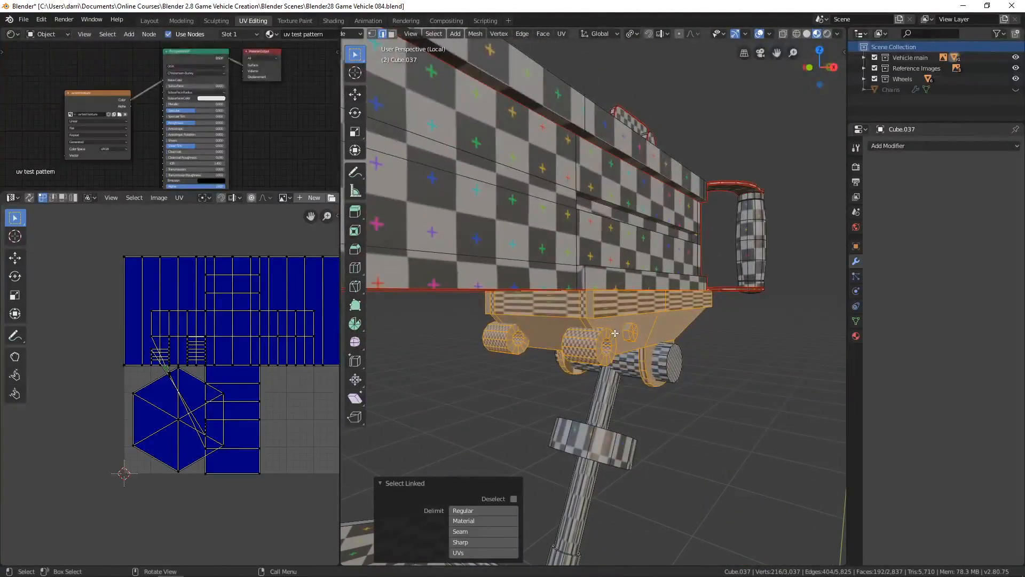
pyautogui.hotkey('shift', 'h')
pyautogui.hotkey('alt', 'a')
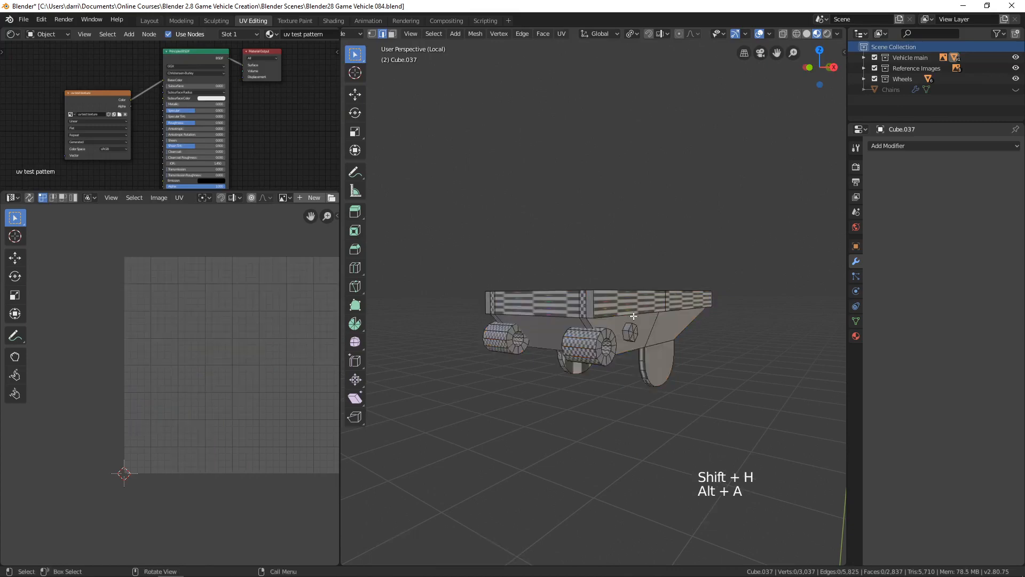
# Show the isolated bracket in solid shading with edge selection active.
pyautogui.moveTo(615, 333); pyautogui.dragTo(665, 339, button='middle')
pyautogui.scroll(3, 635, 309)
pyautogui.press('2')
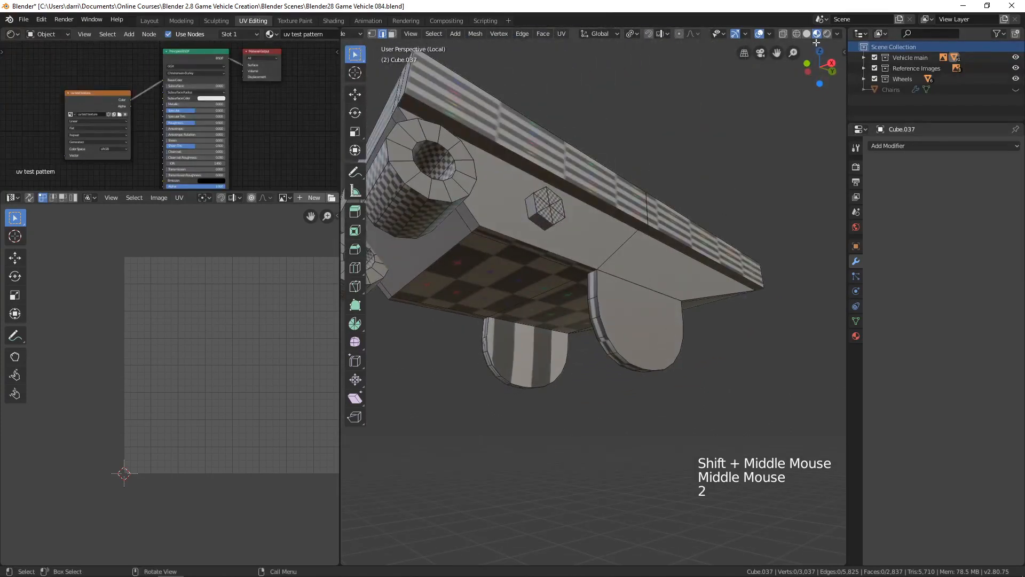
pyautogui.click(807, 34)
pyautogui.keyDown('shift'); pyautogui.moveTo(662, 251); pyautogui.dragTo(655, 293, button='middle'); pyautogui.keyUp('shift')
pyautogui.press('2')
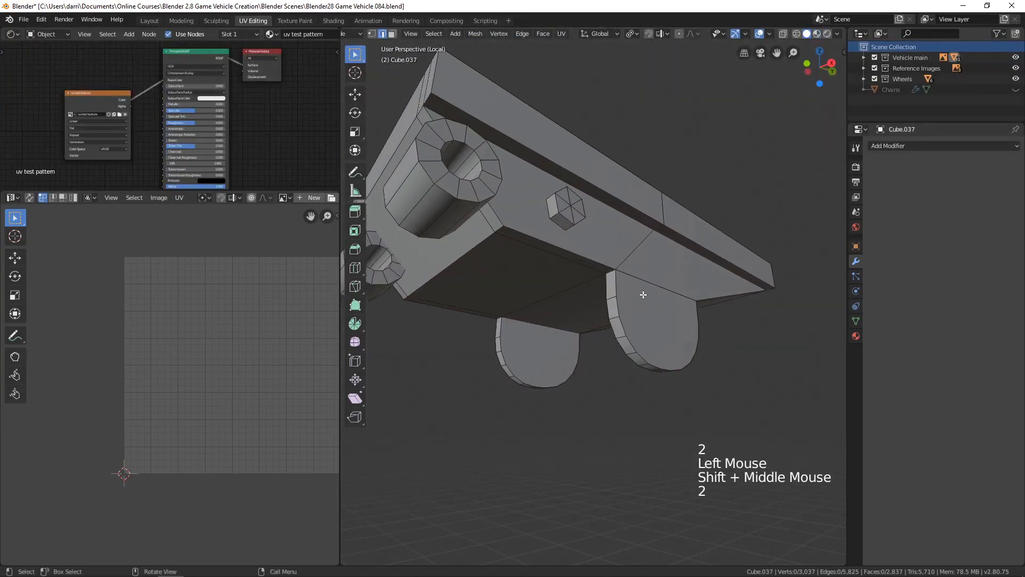
# Mark seams along the edges where the two rounded tabs join the bracket's underside.
pyautogui.click(647, 283)
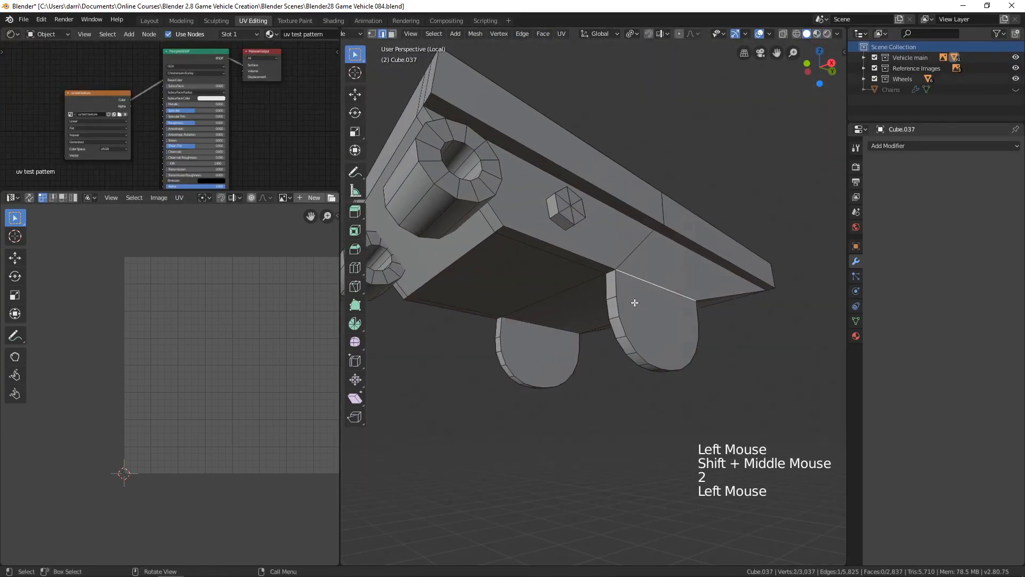
pyautogui.keyDown('alt'); pyautogui.keyDown('shift'); pyautogui.click(611, 273); pyautogui.keyUp('shift'); pyautogui.keyUp('alt')
pyautogui.moveTo(600, 342); pyautogui.dragTo(646, 335, button='middle')
pyautogui.keyDown('alt'); pyautogui.keyDown('shift'); pyautogui.click(653, 353); pyautogui.keyUp('shift'); pyautogui.keyUp('alt')
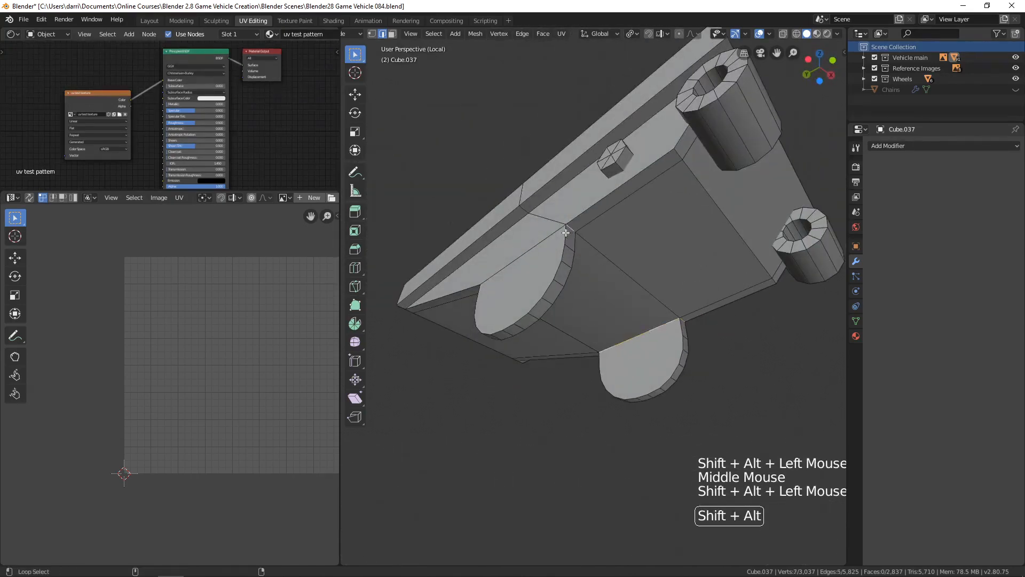
pyautogui.keyDown('alt'); pyautogui.keyDown('shift'); pyautogui.middleClick(560, 295); pyautogui.keyUp('shift'); pyautogui.keyUp('alt')
pyautogui.moveTo(545, 303); pyautogui.dragTo(523, 320, button='middle')
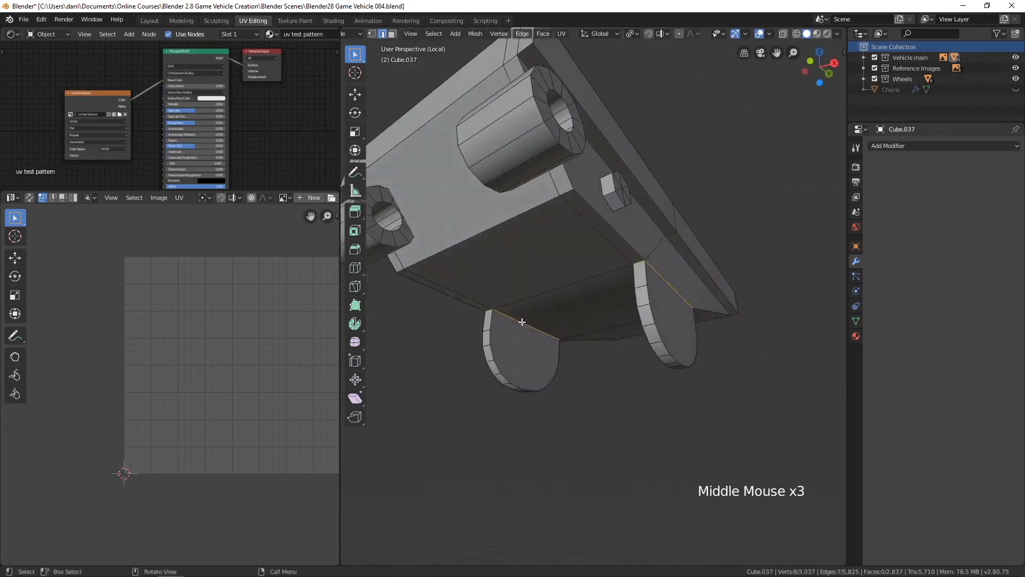
pyautogui.hotkey('ctrl', 'e')
pyautogui.click(491, 315)
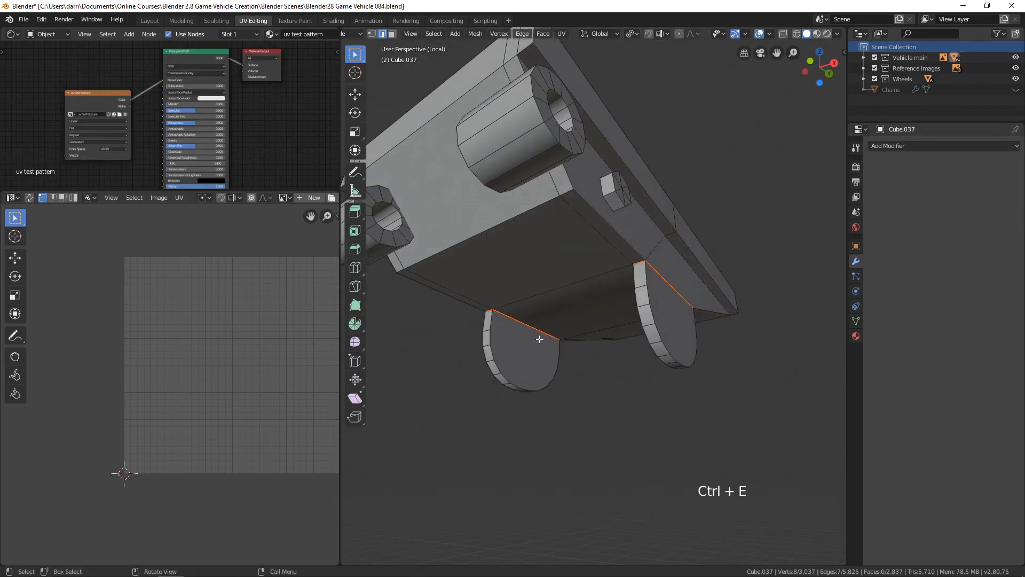
pyautogui.hotkey('alt', 'a')
# Mark the curved outer edge loop of the nearer rounded tab as a seam.
pyautogui.moveTo(622, 322); pyautogui.dragTo(584, 335, button='middle')
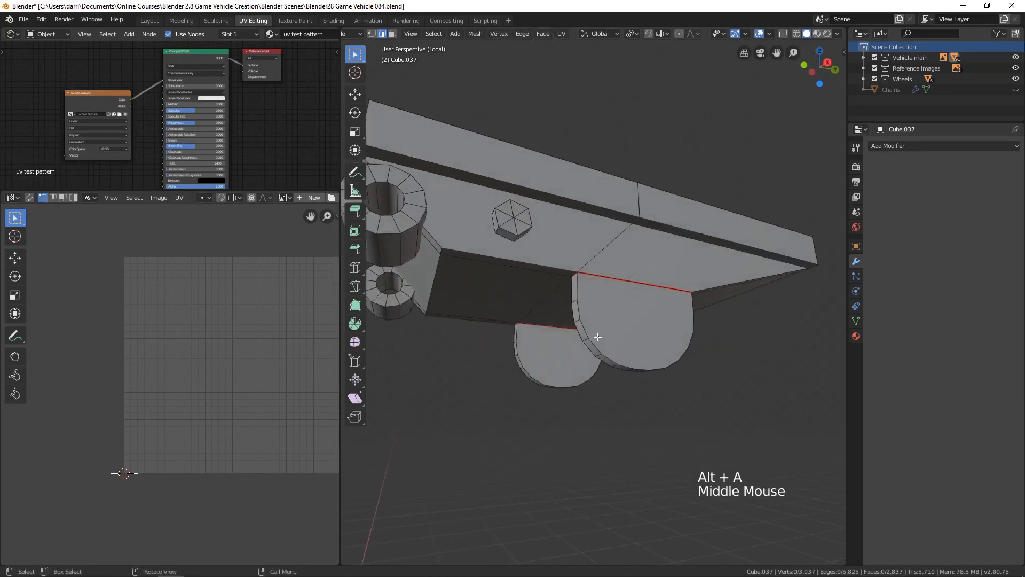
pyautogui.keyDown('alt'); pyautogui.click(608, 353); pyautogui.keyUp('alt')
pyautogui.hotkey('ctrl', 'e')
pyautogui.click(610, 354)
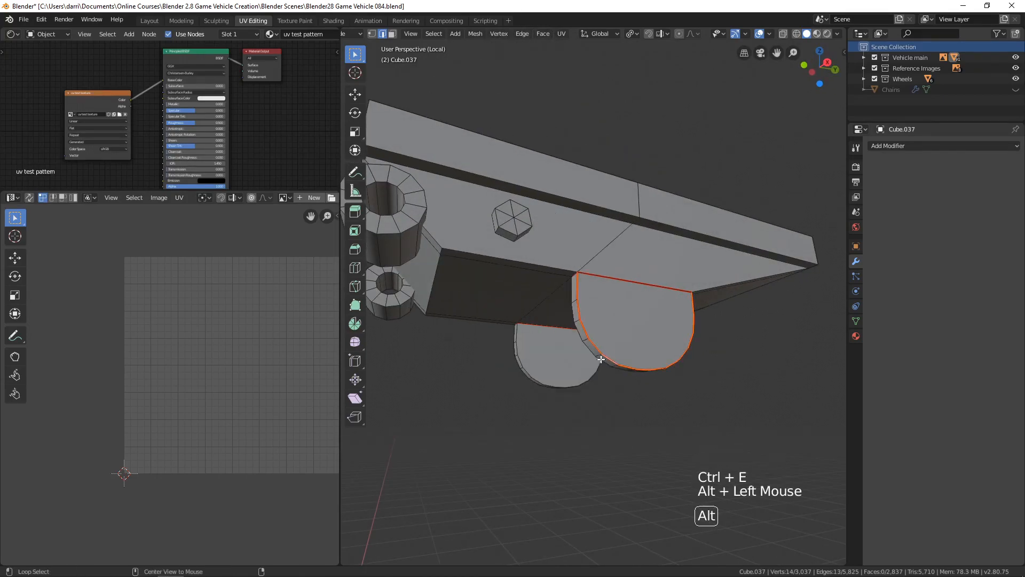
# Mark the three remaining curved edge loops of the two rounded tabs as seams.
pyautogui.keyDown('alt'); pyautogui.click(569, 373); pyautogui.keyUp('alt')
pyautogui.keyDown('alt'); pyautogui.keyDown('shift'); pyautogui.click(544, 374); pyautogui.keyUp('shift'); pyautogui.keyUp('alt')
pyautogui.moveTo(543, 374); pyautogui.dragTo(502, 370, button='middle')
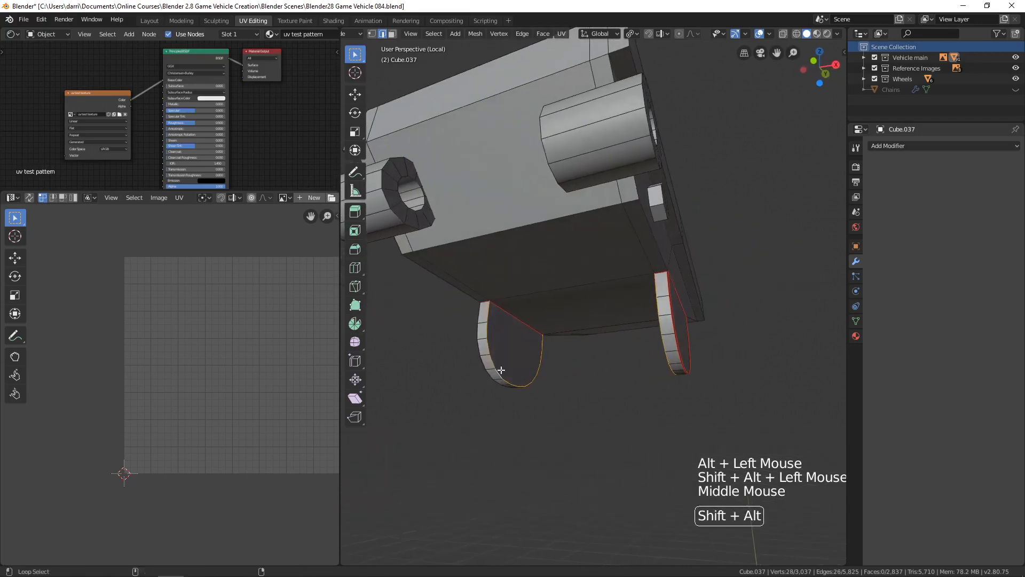
pyautogui.keyDown('alt'); pyautogui.keyDown('shift'); pyautogui.click(502, 370); pyautogui.keyUp('shift'); pyautogui.keyUp('alt')
pyautogui.hotkey('ctrl', 'e')
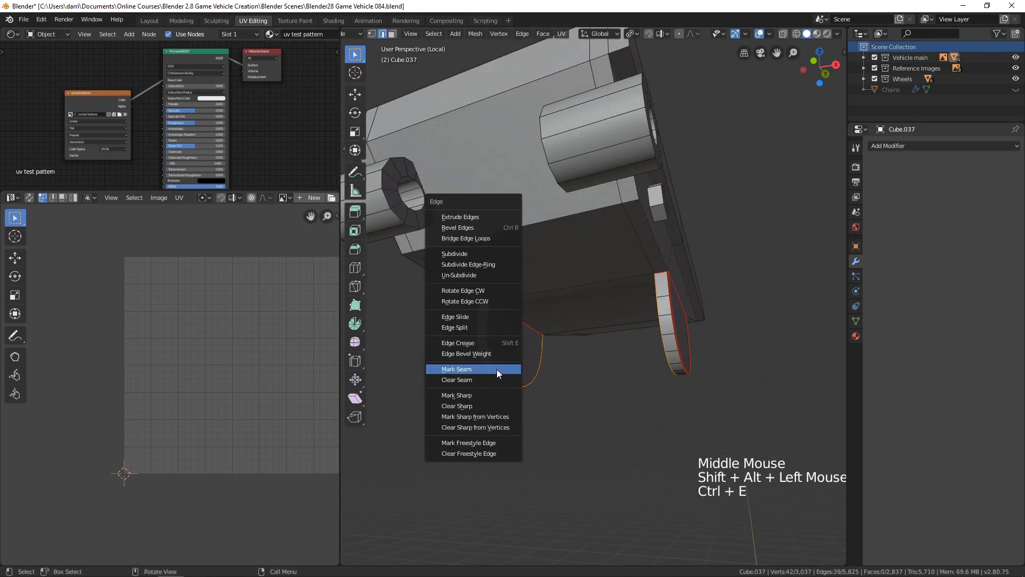
pyautogui.click(504, 371)
pyautogui.hotkey('alt', 'a')
# Clear the seam from one edge on each side of the nearer tab's curved rim.
pyautogui.moveTo(522, 392); pyautogui.dragTo(637, 366, button='middle')
pyautogui.keyDown('shift'); pyautogui.moveTo(581, 331); pyautogui.dragTo(590, 348, button='middle'); pyautogui.keyUp('shift')
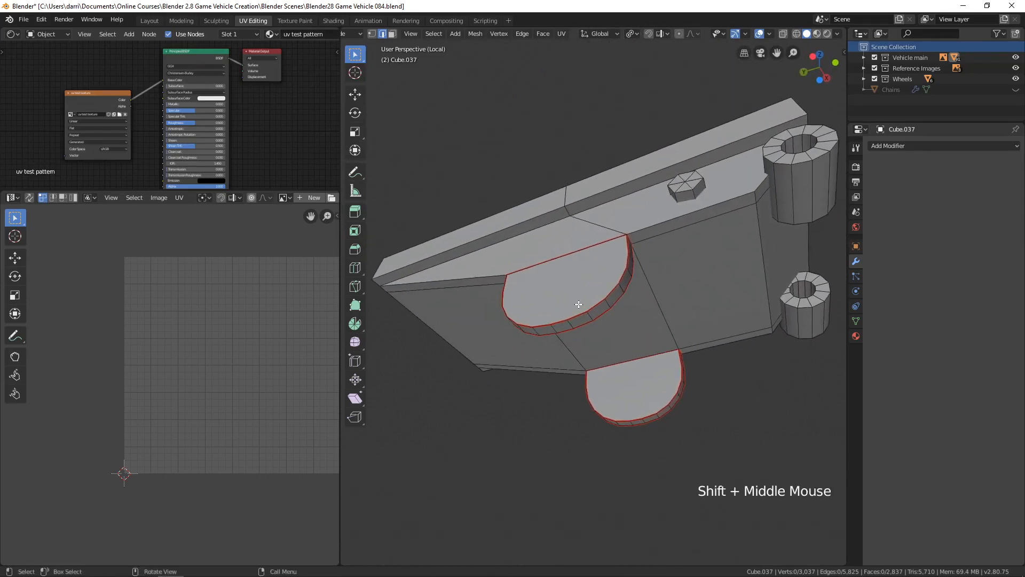
pyautogui.click(557, 321)
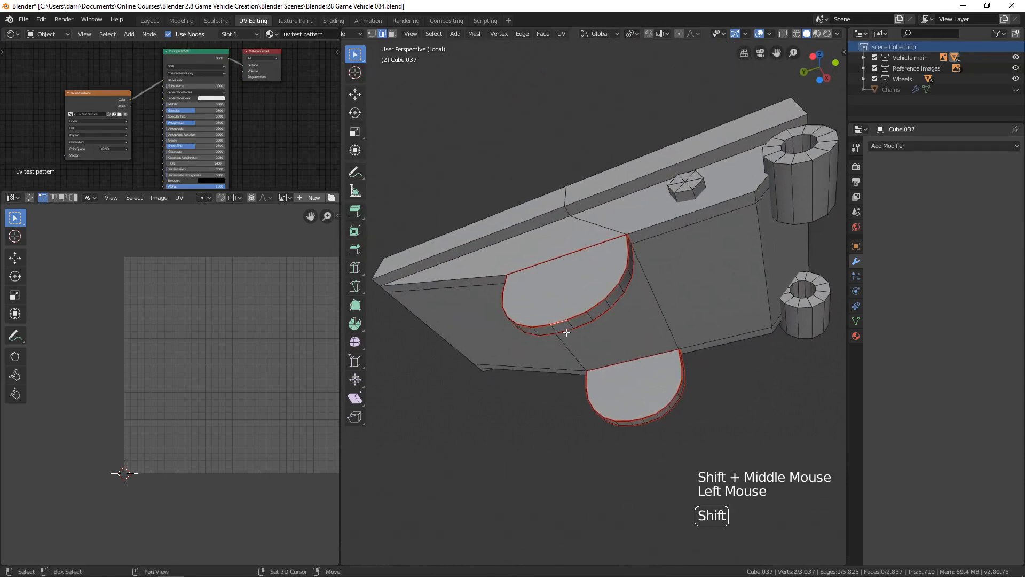
pyautogui.keyDown('shift'); pyautogui.click(565, 330); pyautogui.keyUp('shift')
pyautogui.hotkey('ctrl', 'e')
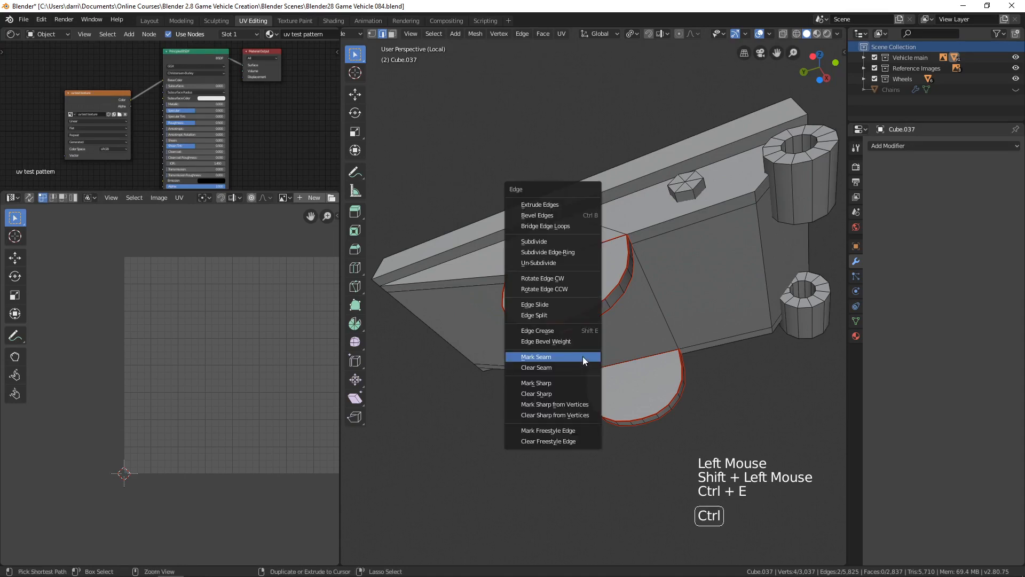
pyautogui.click(553, 366)
pyautogui.hotkey('alt', 'a')
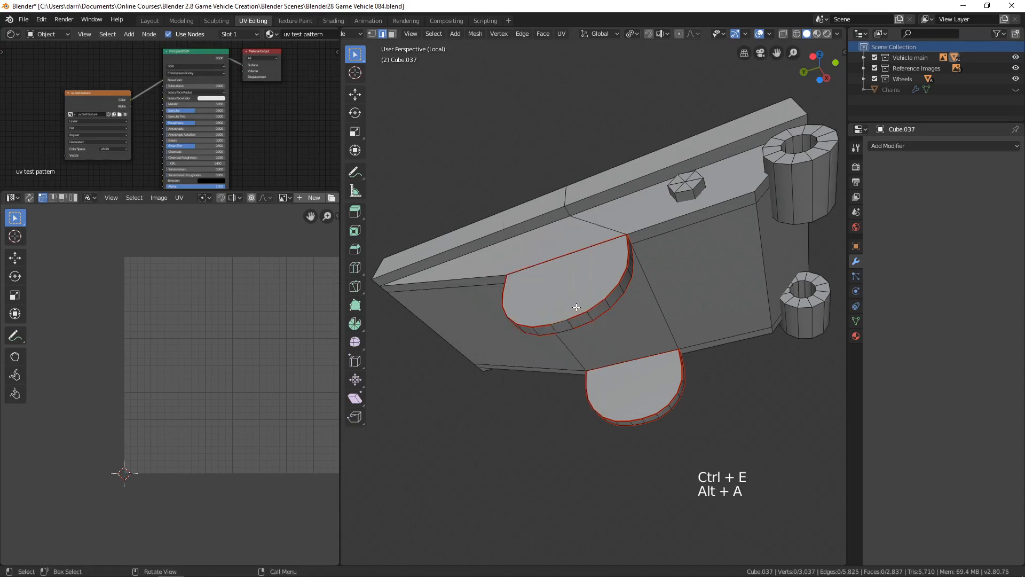
# Select the nearer rounded tab as a linked region limited by Seam and UV unwrap it.
pyautogui.press('l')
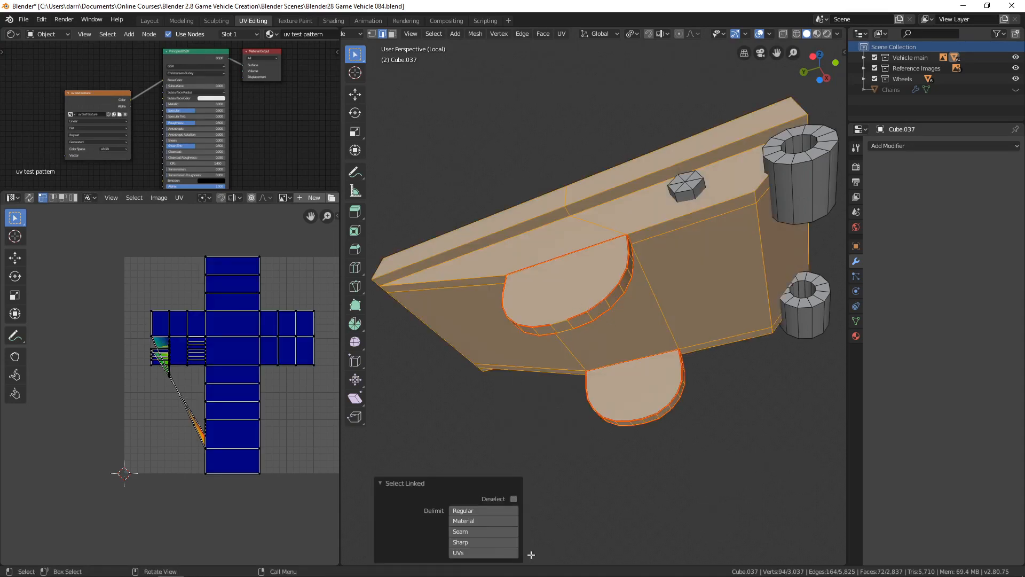
pyautogui.click(483, 531)
pyautogui.moveTo(592, 351); pyautogui.dragTo(547, 360, button='middle')
pyautogui.press('u')
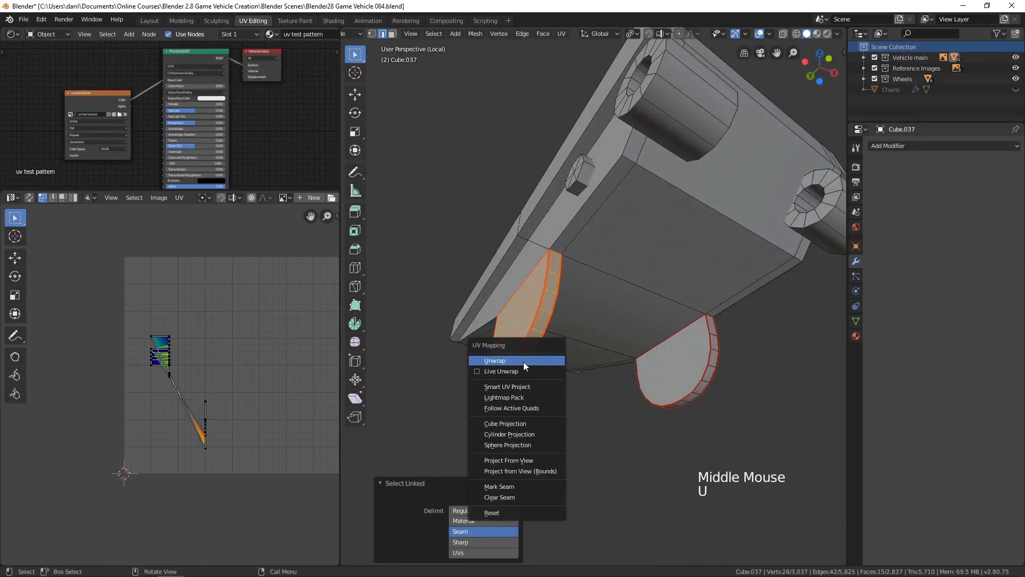
pyautogui.click(523, 361)
pyautogui.scroll(3, 213, 359)
pyautogui.keyDown('shift'); pyautogui.moveTo(247, 366); pyautogui.dragTo(213, 358, button='middle'); pyautogui.keyUp('shift')
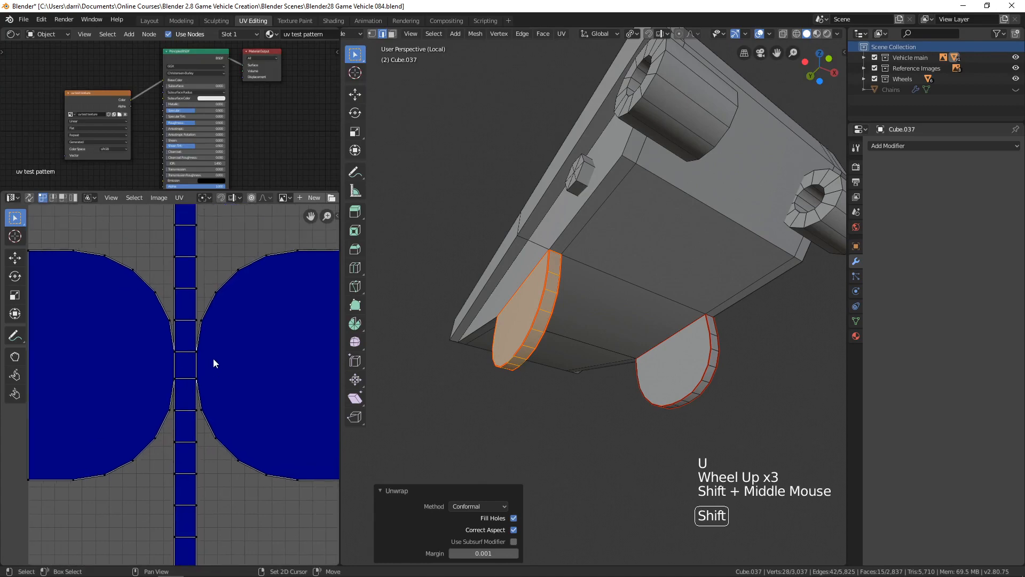
pyautogui.scroll(-2, 208, 359)
pyautogui.scroll(-2, 209, 364)
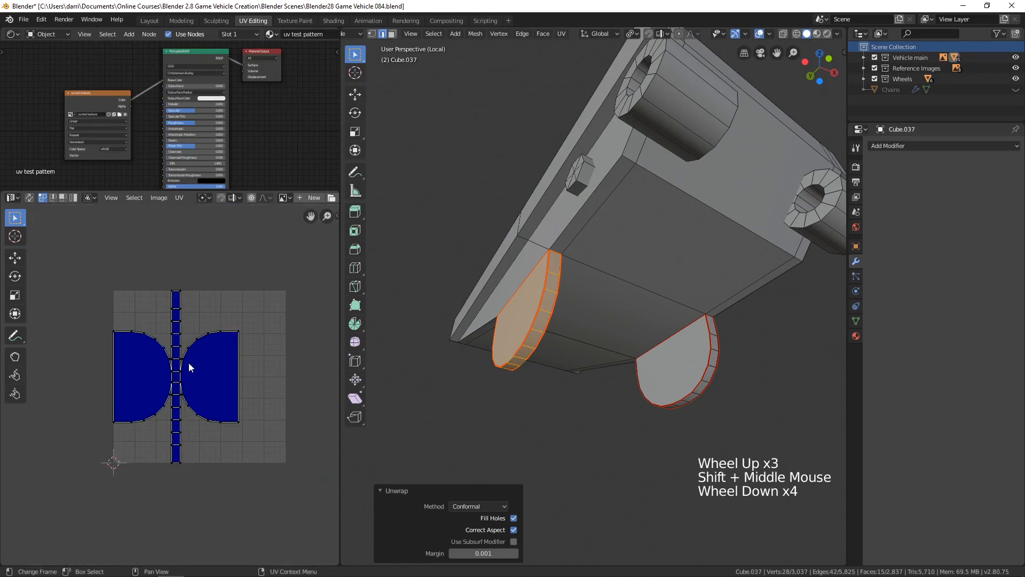
# Clear the seam from one edge on each side of the farther tab's curved rim.
pyautogui.moveTo(652, 384); pyautogui.dragTo(598, 362, button='middle')
pyautogui.click(598, 361)
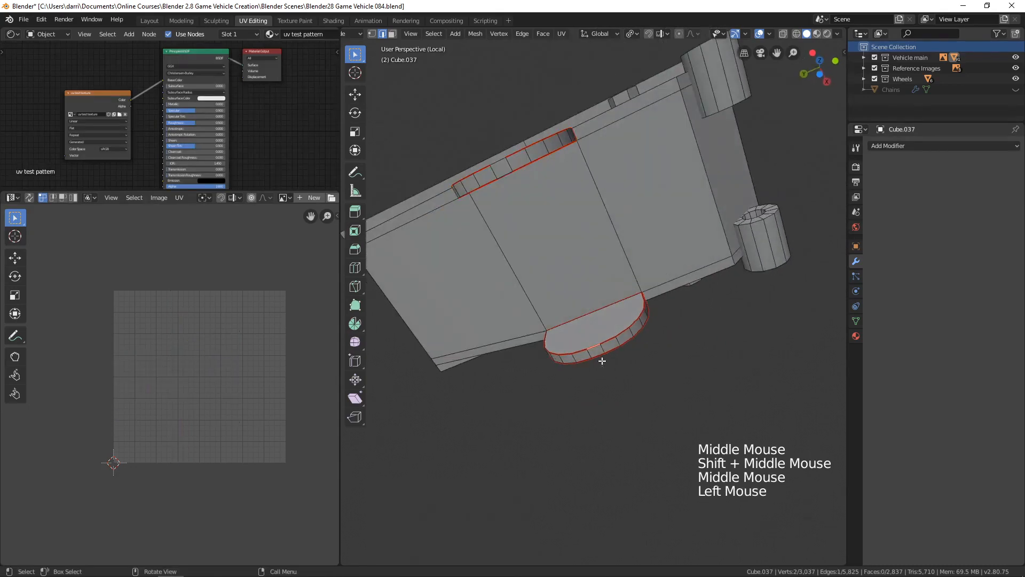
pyautogui.keyDown('shift'); pyautogui.click(601, 359); pyautogui.keyUp('shift')
pyautogui.hotkey('ctrl', 'e')
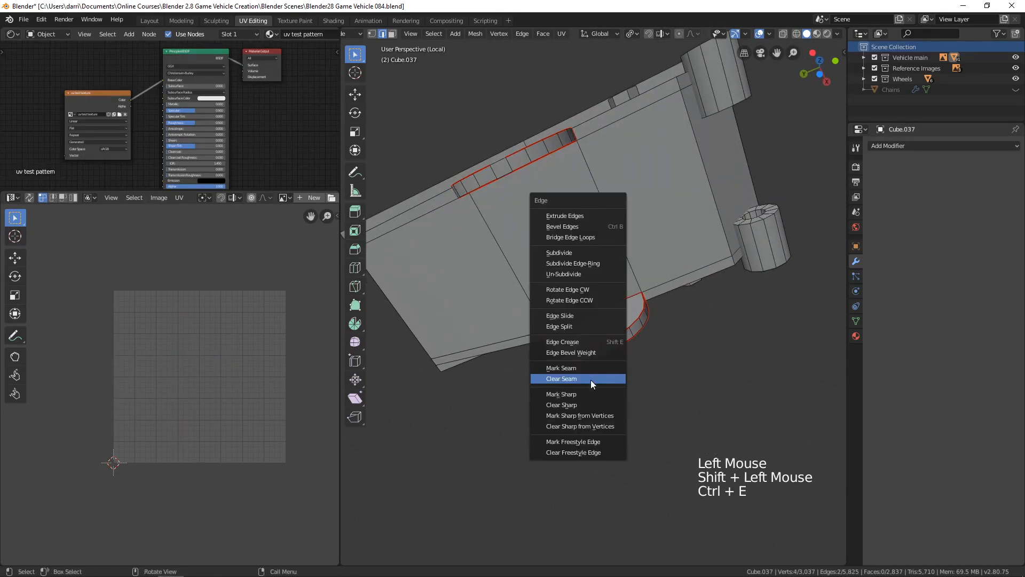
pyautogui.click(592, 379)
pyautogui.hotkey('alt', 'a')
# Mark the missing seam on the short edge where the farther tab's rim meets the bracket.
pyautogui.scroll(-1, 657, 365)
pyautogui.scroll(-1, 658, 366)
pyautogui.moveTo(658, 365); pyautogui.dragTo(614, 411, button='middle')
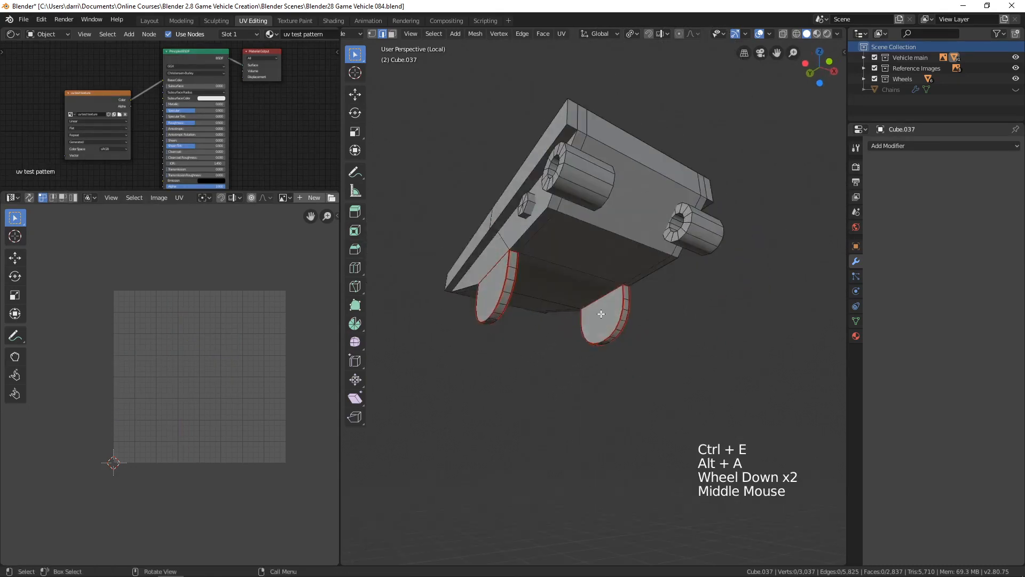
pyautogui.press('l')
pyautogui.moveTo(639, 342); pyautogui.dragTo(542, 360, button='middle')
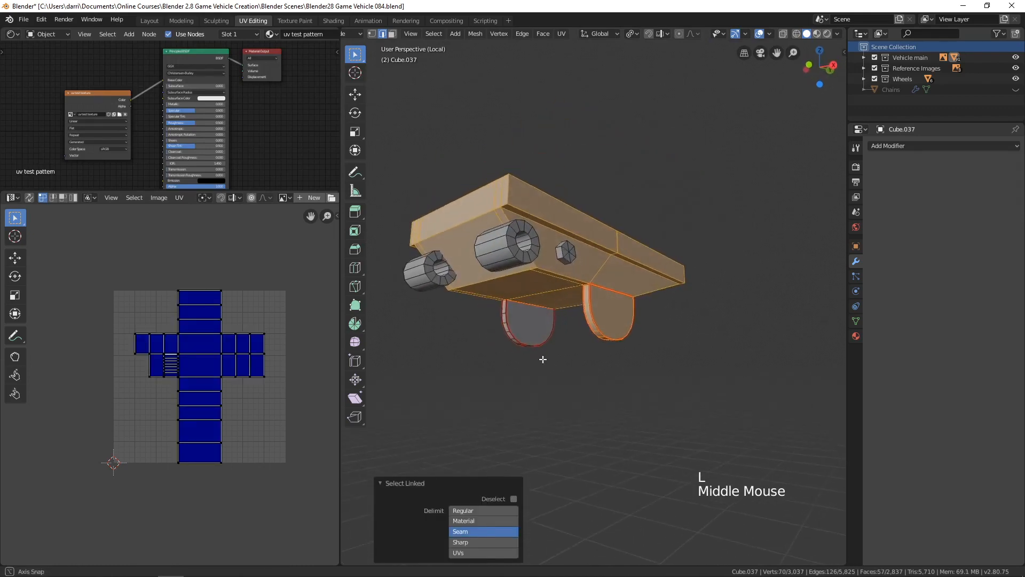
pyautogui.scroll(3, 602, 331)
pyautogui.moveTo(602, 331); pyautogui.dragTo(549, 294, button='middle')
pyautogui.hotkey('alt', 'a')
pyautogui.click(543, 246)
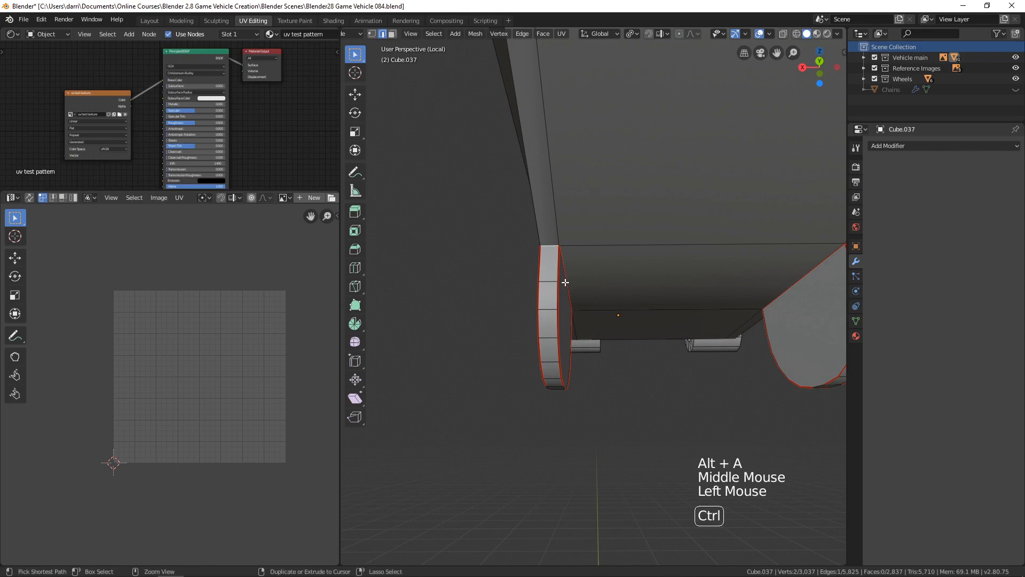
pyautogui.hotkey('ctrl', 'e')
pyautogui.click(539, 274)
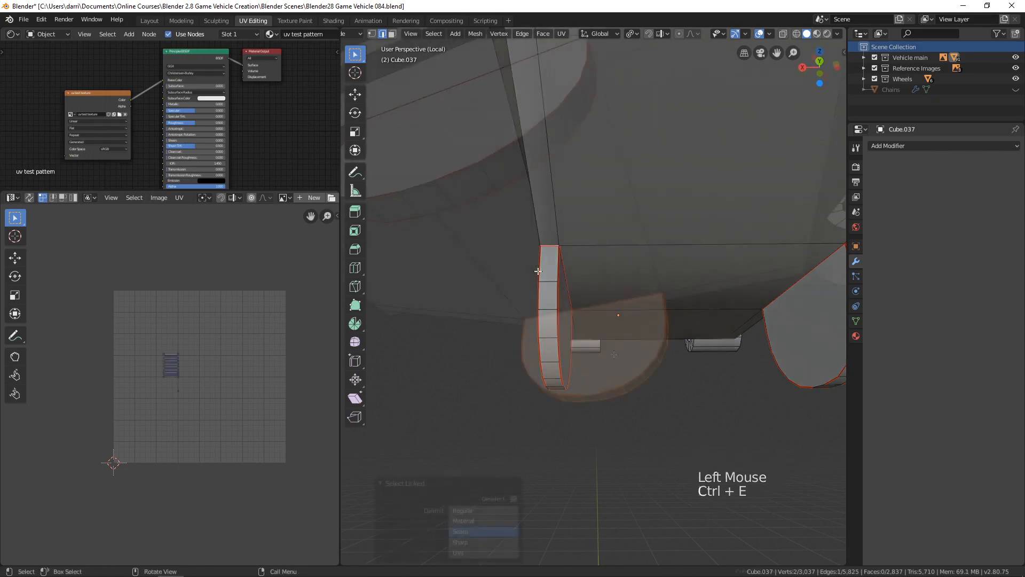
# Unwrap the farther rounded tab, add the nearer tab to the selection and unwrap both together.
pyautogui.press('u')
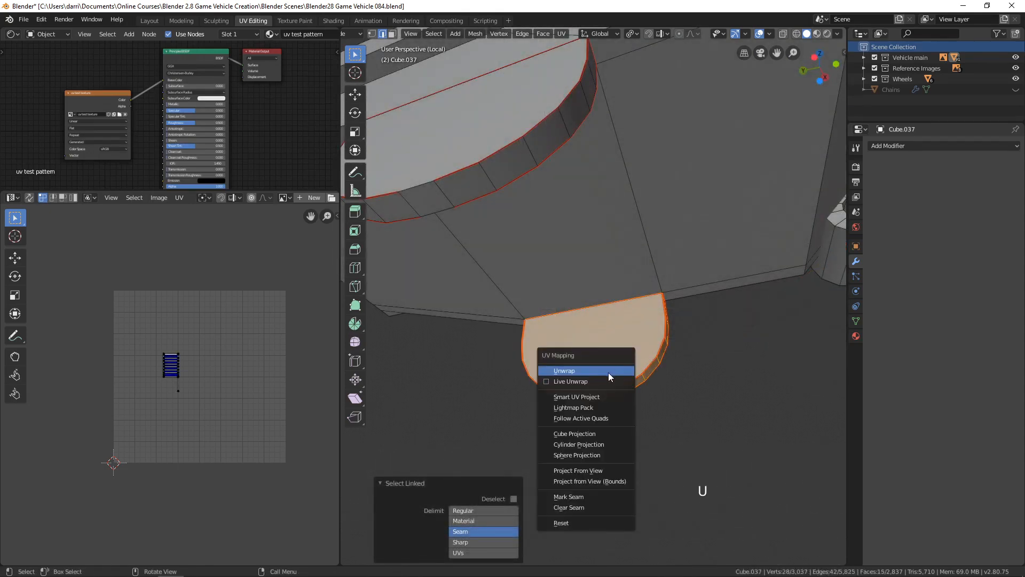
pyautogui.click(608, 373)
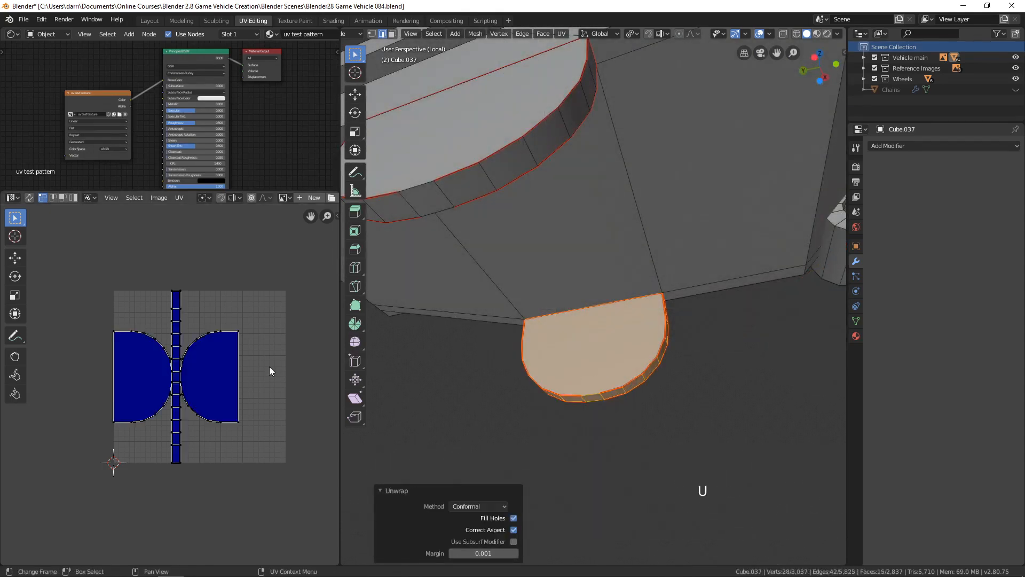
pyautogui.scroll(-2, 444, 302)
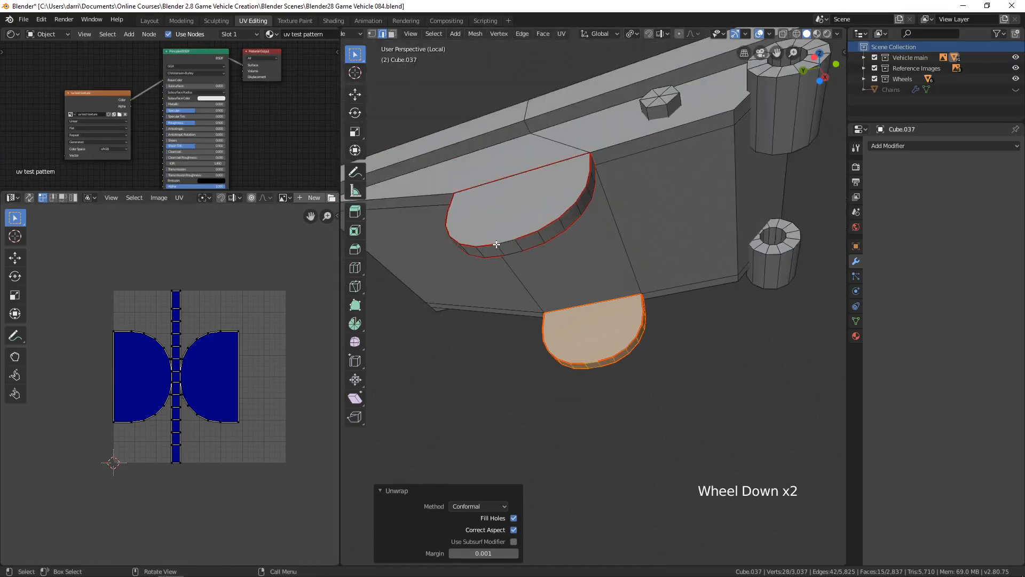
pyautogui.press('l')
pyautogui.press('u')
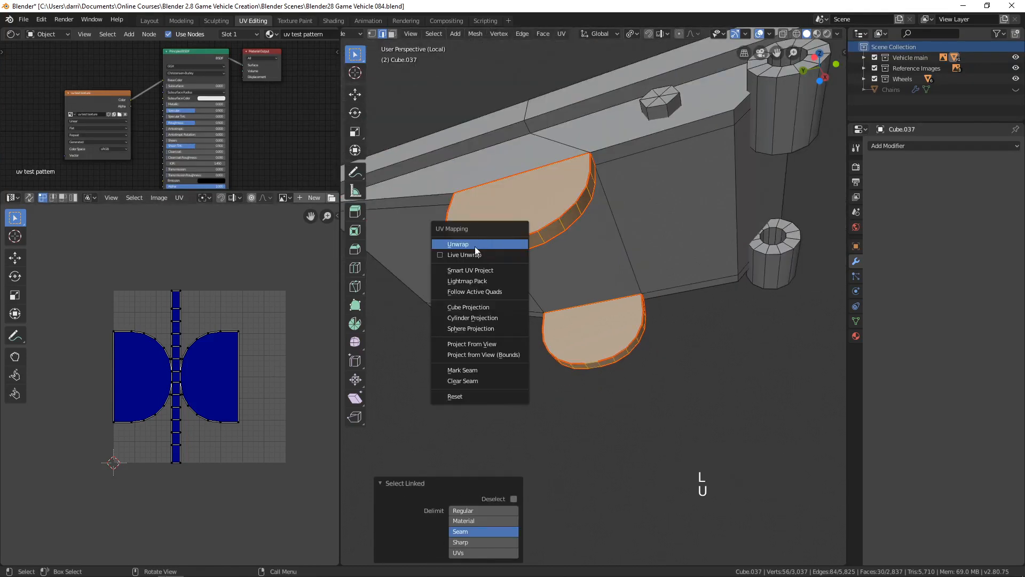
pyautogui.click(477, 244)
# Select the bracket body without its tabs and hide all unselected geometry.
pyautogui.scroll(-2, 600, 328)
pyautogui.moveTo(599, 328); pyautogui.dragTo(620, 360, button='middle')
pyautogui.hotkey('alt', 'a')
pyautogui.keyDown('shift'); pyautogui.moveTo(569, 289); pyautogui.dragTo(659, 328, button='middle'); pyautogui.keyUp('shift')
pyautogui.press('l')
pyautogui.hotkey('shift', 'h')
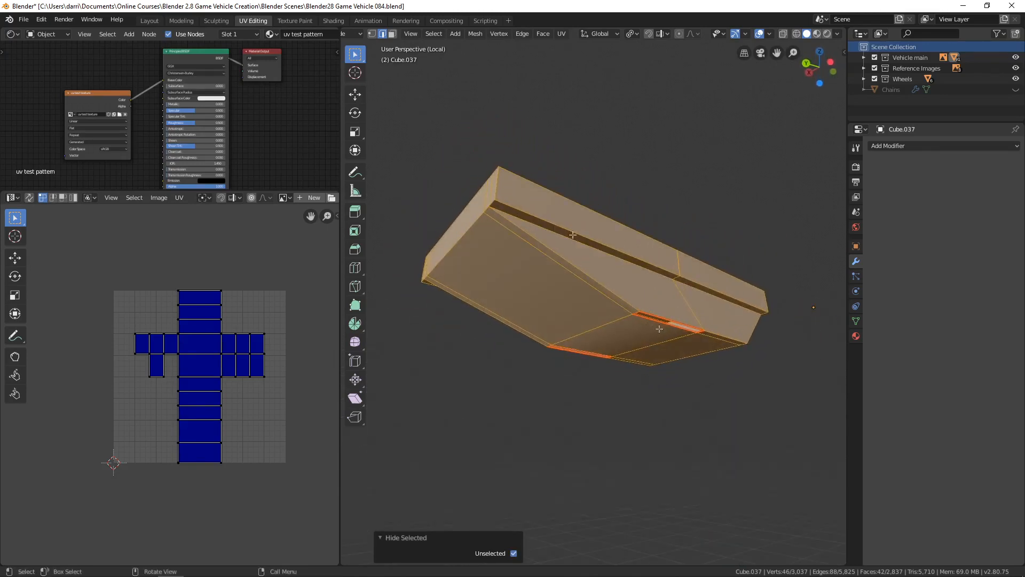
# Mark the edge loop where the bracket's upper plate lip meets the sloped lower body as a seam.
pyautogui.keyDown('alt'); pyautogui.click(604, 252); pyautogui.keyUp('alt')
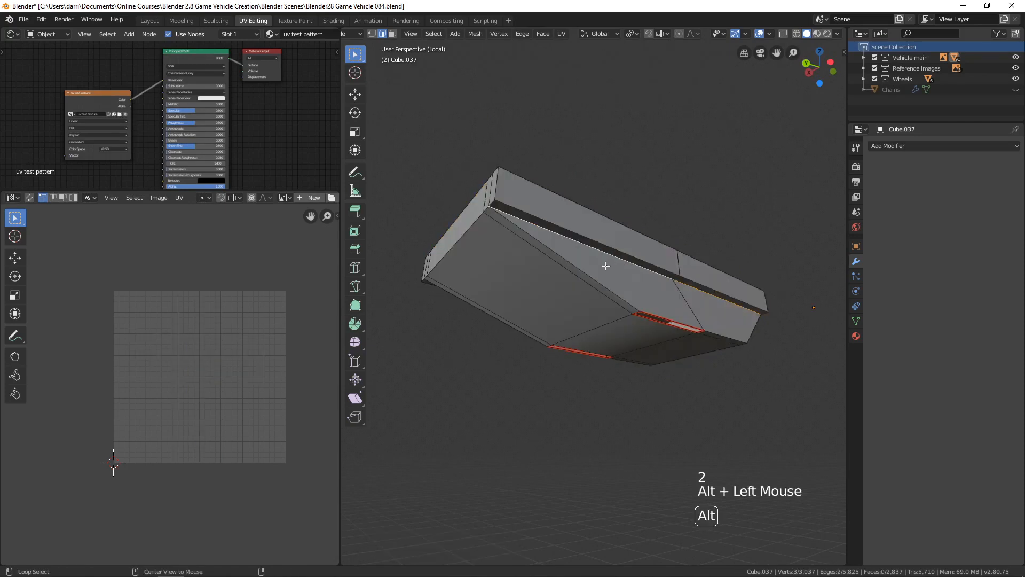
pyautogui.keyDown('alt'); pyautogui.keyDown('shift'); pyautogui.click(498, 249); pyautogui.keyUp('shift'); pyautogui.keyUp('alt')
pyautogui.moveTo(735, 263); pyautogui.dragTo(613, 279, button='middle')
pyautogui.keyDown('alt'); pyautogui.keyDown('shift'); pyautogui.click(518, 300); pyautogui.keyUp('shift'); pyautogui.keyUp('alt')
pyautogui.keyDown('alt'); pyautogui.keyDown('shift'); pyautogui.click(539, 301); pyautogui.keyUp('shift'); pyautogui.keyUp('alt')
pyautogui.hotkey('ctrl', 'e')
pyautogui.click(517, 281)
pyautogui.hotkey('alt', 'a')
# Mark the vertical edge and the short underside lip edge at each of the upper plate's four corners as seams.
pyautogui.scroll(2, 595, 247)
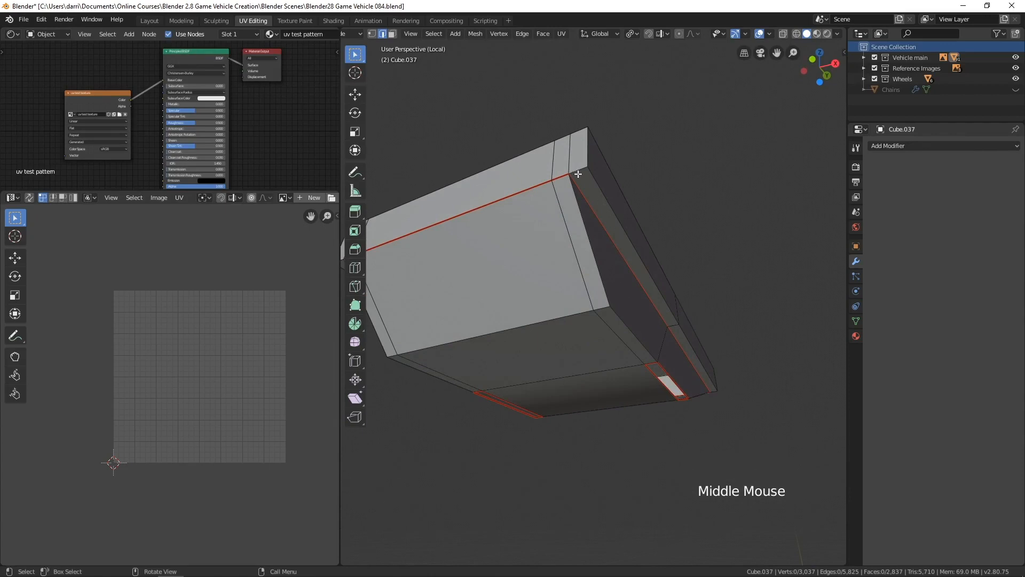
pyautogui.keyDown('shift'); pyautogui.click(585, 159); pyautogui.keyUp('shift')
pyautogui.keyDown('shift'); pyautogui.click(476, 256); pyautogui.keyUp('shift')
pyautogui.moveTo(476, 256); pyautogui.dragTo(579, 283, button='middle')
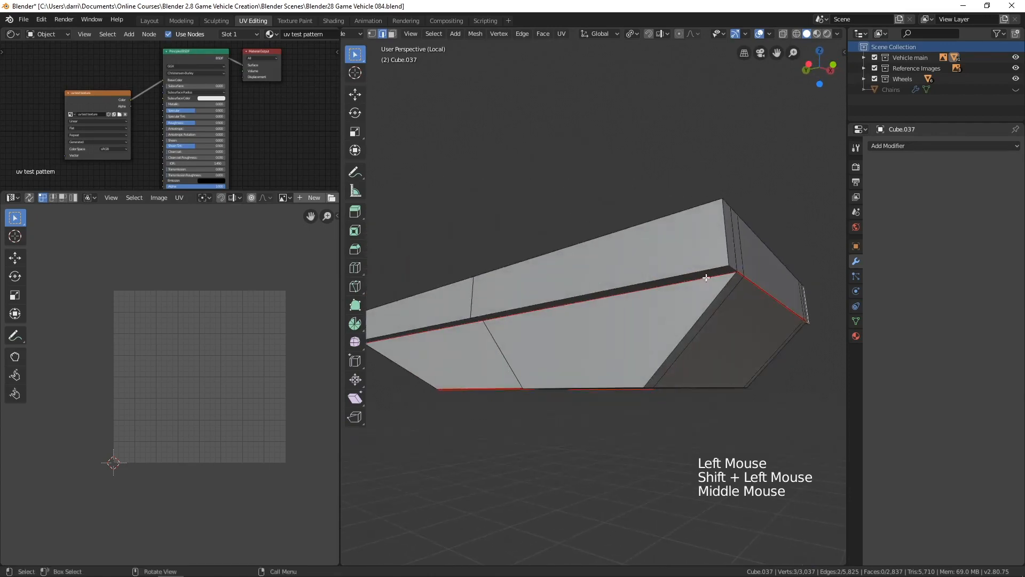
pyautogui.moveTo(706, 278); pyautogui.dragTo(670, 310, button='middle')
pyautogui.keyDown('shift'); pyautogui.click(677, 280); pyautogui.keyUp('shift')
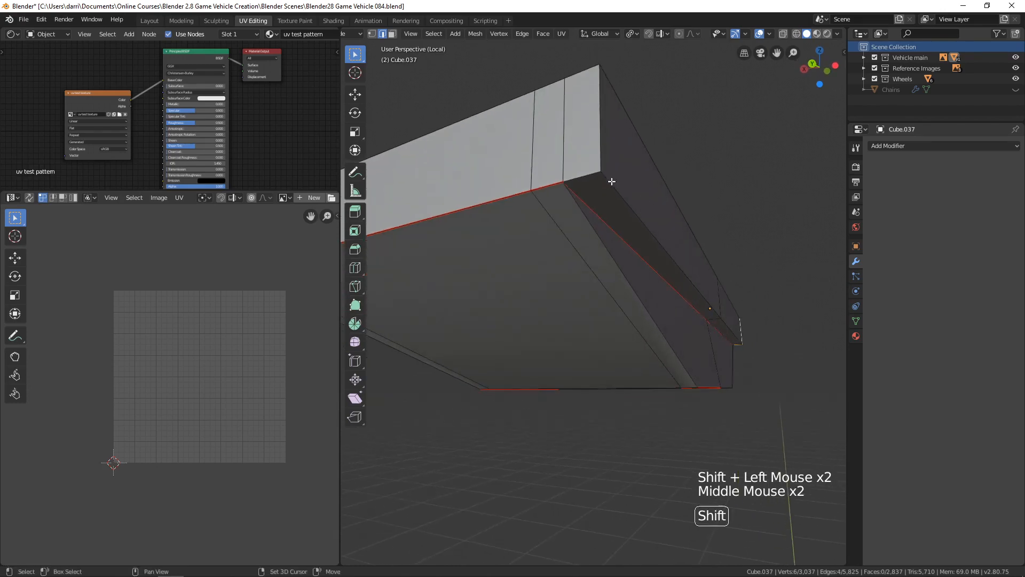
pyautogui.keyDown('shift'); pyautogui.click(586, 178); pyautogui.keyUp('shift')
pyautogui.keyDown('shift'); pyautogui.click(594, 175); pyautogui.keyUp('shift')
pyautogui.moveTo(594, 174); pyautogui.dragTo(712, 257, button='middle')
pyautogui.keyDown('shift'); pyautogui.click(709, 263); pyautogui.keyUp('shift')
pyautogui.keyDown('shift'); pyautogui.click(698, 244); pyautogui.keyUp('shift')
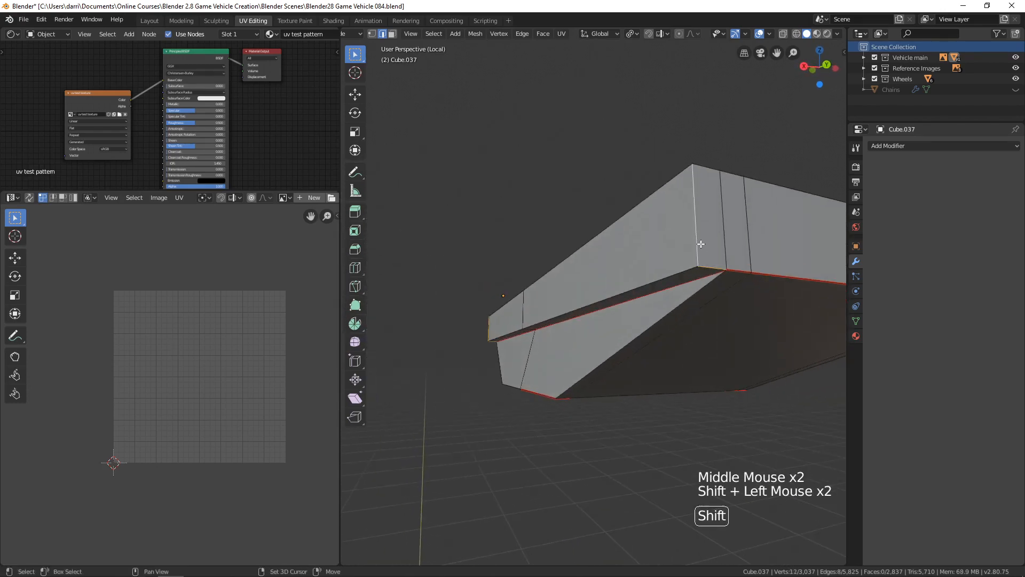
pyautogui.hotkey('ctrl', 'e')
pyautogui.click(694, 247)
pyautogui.scroll(-3, 695, 248)
pyautogui.hotkey('alt', 'a')
# Select the bracket's upper plate up to its seams and unwrap it.
pyautogui.moveTo(695, 247); pyautogui.dragTo(586, 296, button='middle')
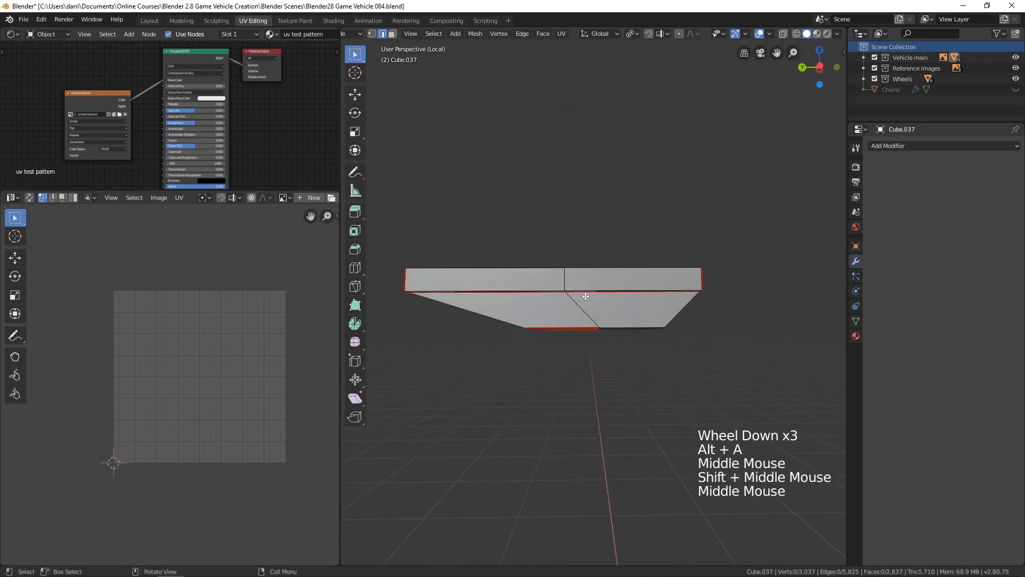
pyautogui.press('l')
pyautogui.press('u')
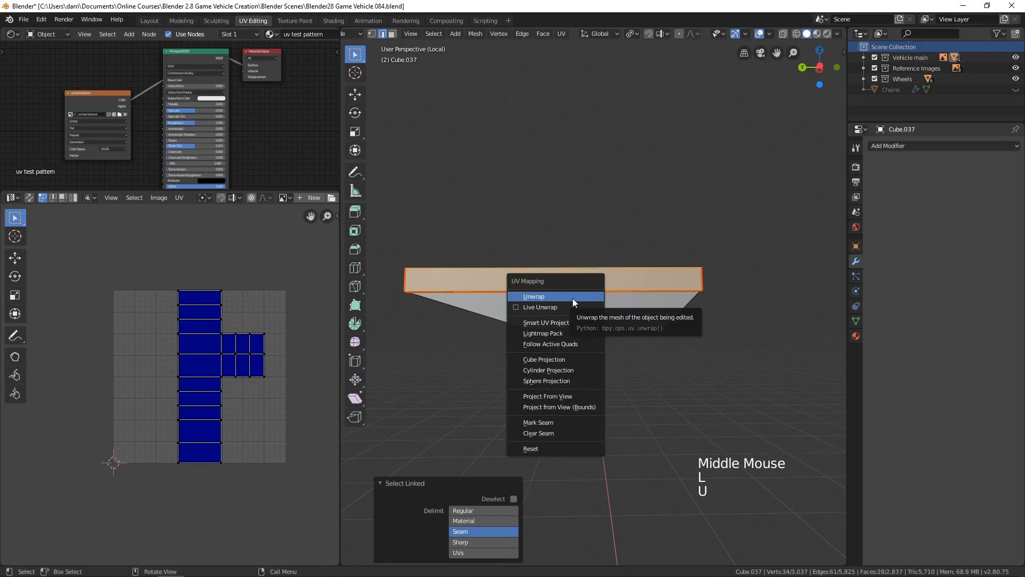
pyautogui.click(572, 298)
pyautogui.moveTo(622, 303); pyautogui.dragTo(527, 341, button='middle')
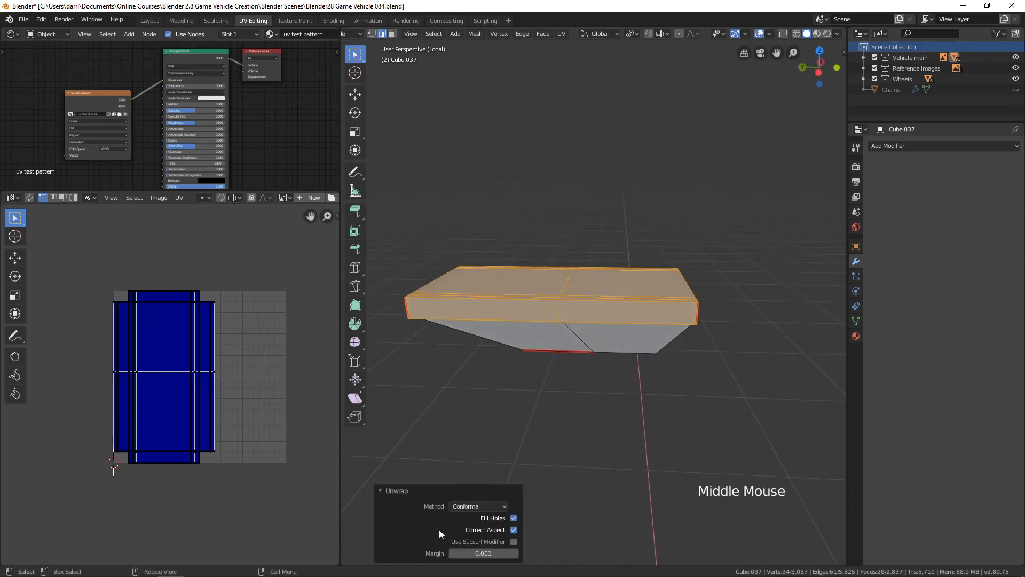
pyautogui.moveTo(601, 355); pyautogui.dragTo(601, 306, button='middle')
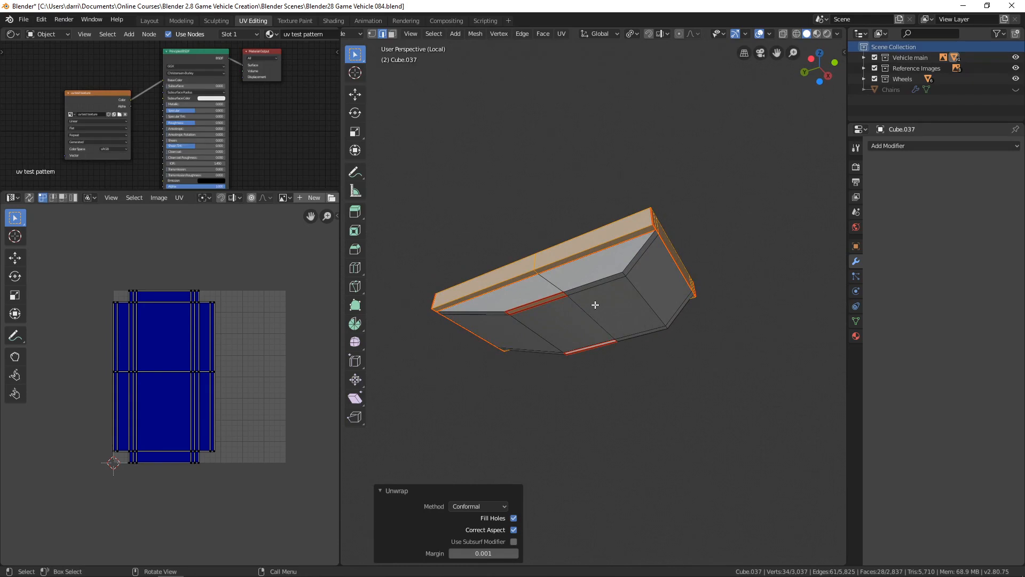
# Unwrap the whole visible bracket body and set the unwrap method to Angle Based.
pyautogui.press('a')
pyautogui.press('u')
pyautogui.click(585, 307)
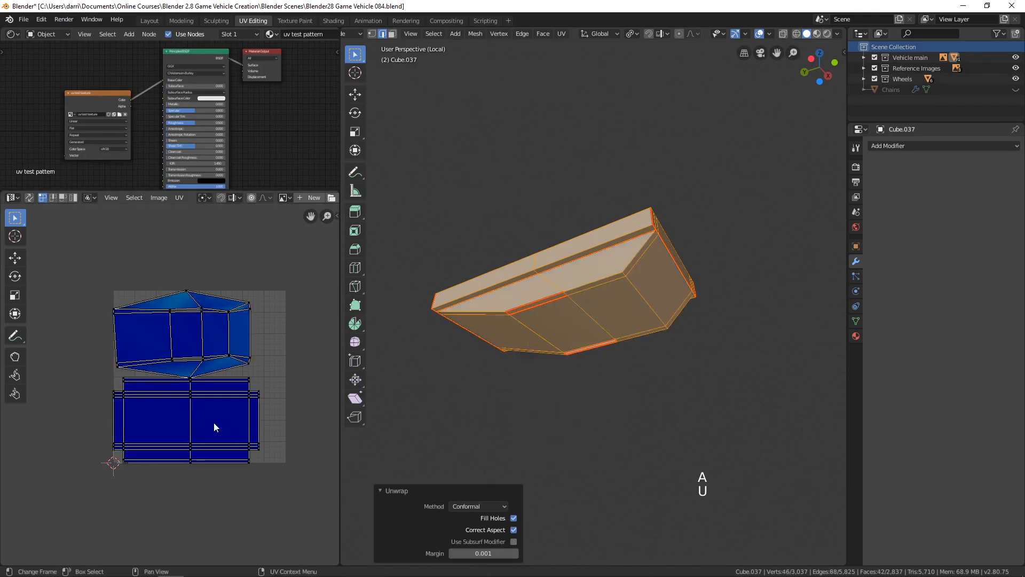
pyautogui.click(480, 507)
pyautogui.click(479, 519)
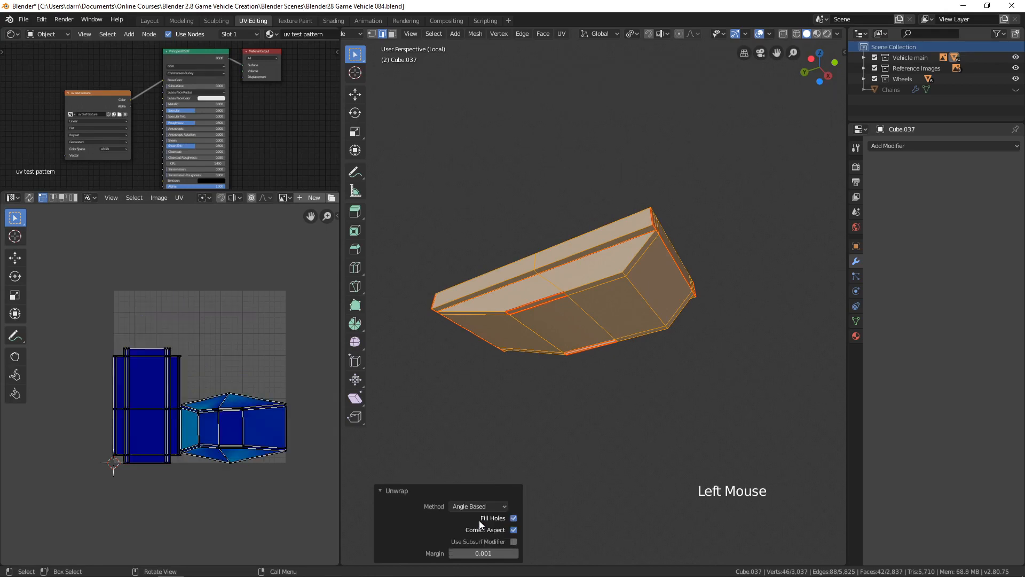
pyautogui.scroll(3, 234, 462)
pyautogui.keyDown('shift'); pyautogui.moveTo(234, 462); pyautogui.dragTo(228, 426, button='middle'); pyautogui.keyUp('shift')
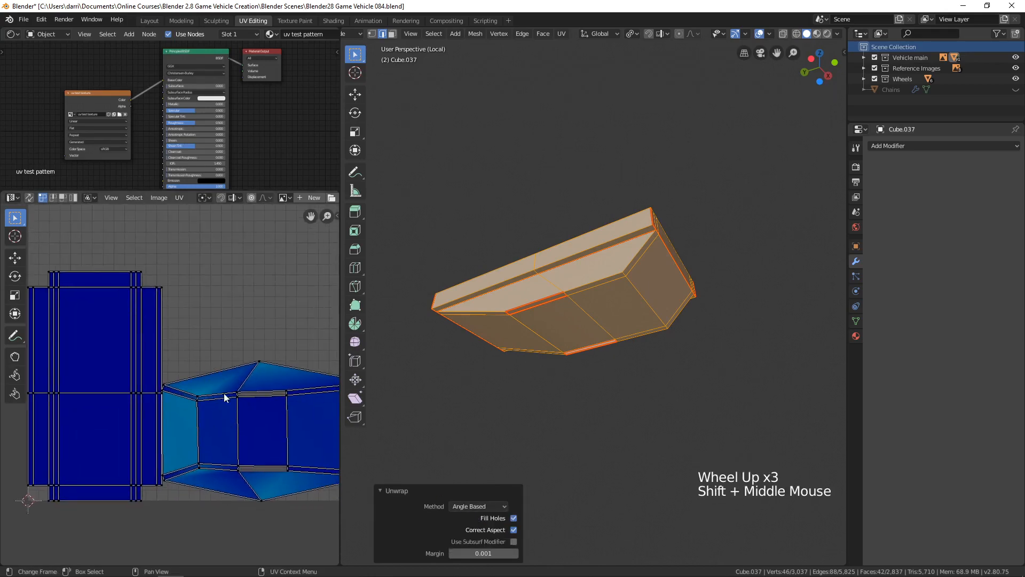
# Mark the four sloping corner edges of the bracket's lower body as seams.
pyautogui.moveTo(470, 250); pyautogui.dragTo(361, 316, button='middle')
pyautogui.scroll(2, 595, 320)
pyautogui.keyDown('shift'); pyautogui.moveTo(595, 321); pyautogui.dragTo(591, 330, button='middle'); pyautogui.keyUp('shift')
pyautogui.moveTo(592, 330); pyautogui.dragTo(586, 293, button='middle')
pyautogui.click(552, 314)
pyautogui.keyDown('shift'); pyautogui.click(539, 293); pyautogui.keyUp('shift')
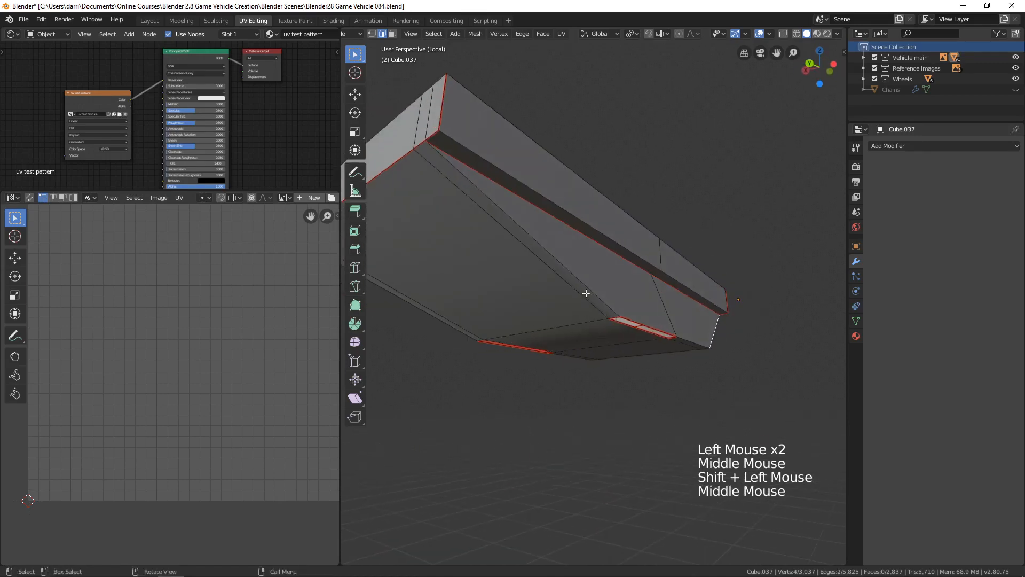
pyautogui.keyDown('shift'); pyautogui.click(572, 267); pyautogui.keyUp('shift')
pyautogui.keyDown('shift'); pyautogui.click(553, 277); pyautogui.keyUp('shift')
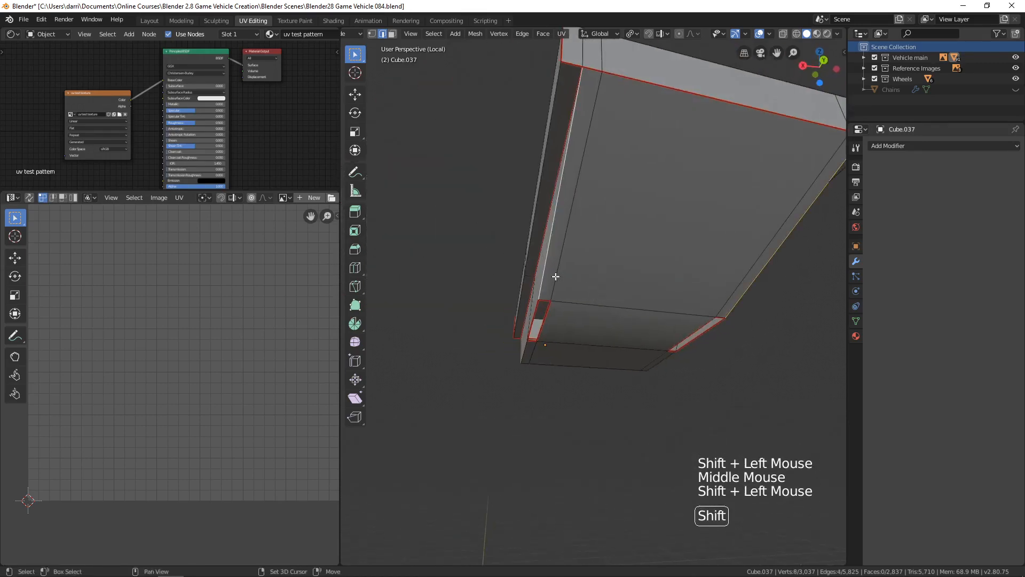
pyautogui.hotkey('ctrl', 'e')
pyautogui.click(556, 277)
pyautogui.hotkey('alt', 'a')
# Select the entire bracket body without the Seam limit and unwrap it again.
pyautogui.scroll(-3, 599, 281)
pyautogui.moveTo(599, 282); pyautogui.dragTo(637, 296, button='middle')
pyautogui.press('l')
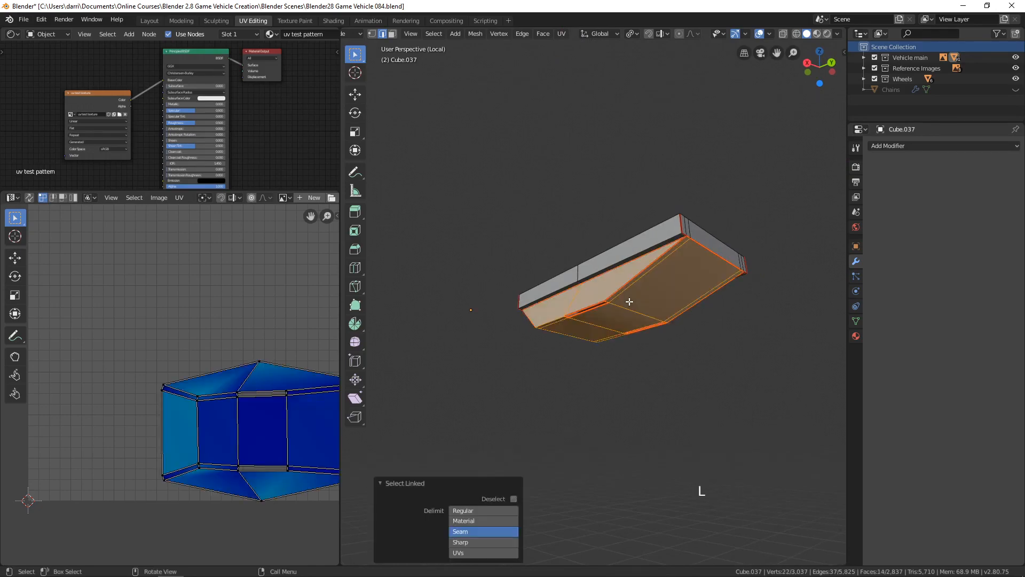
pyautogui.keyDown('shift'); pyautogui.click(488, 531); pyautogui.keyUp('shift')
pyautogui.scroll(-1, 586, 324)
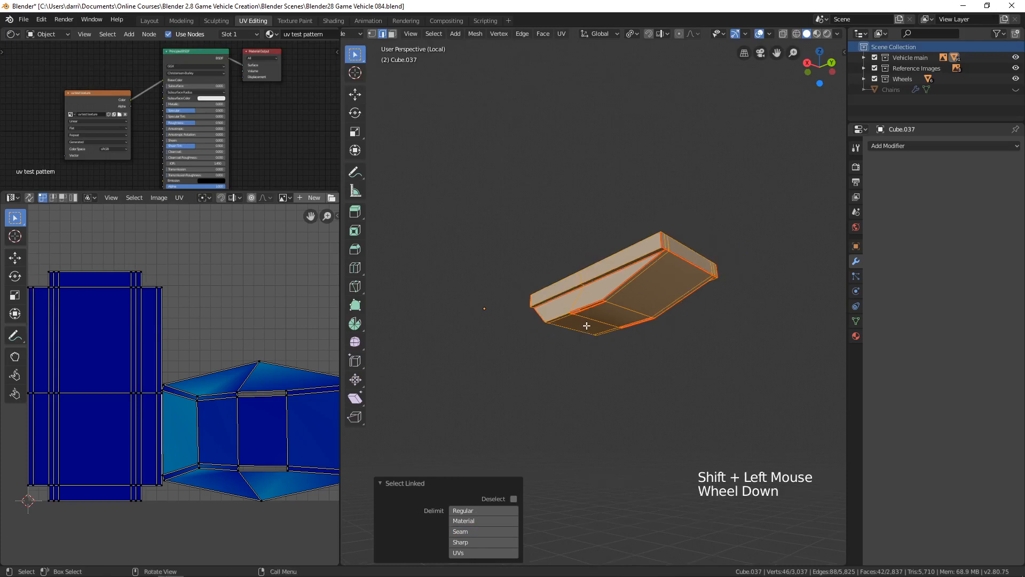
pyautogui.moveTo(586, 324); pyautogui.dragTo(598, 359, button='middle')
pyautogui.scroll(2, 588, 372)
pyautogui.press('u')
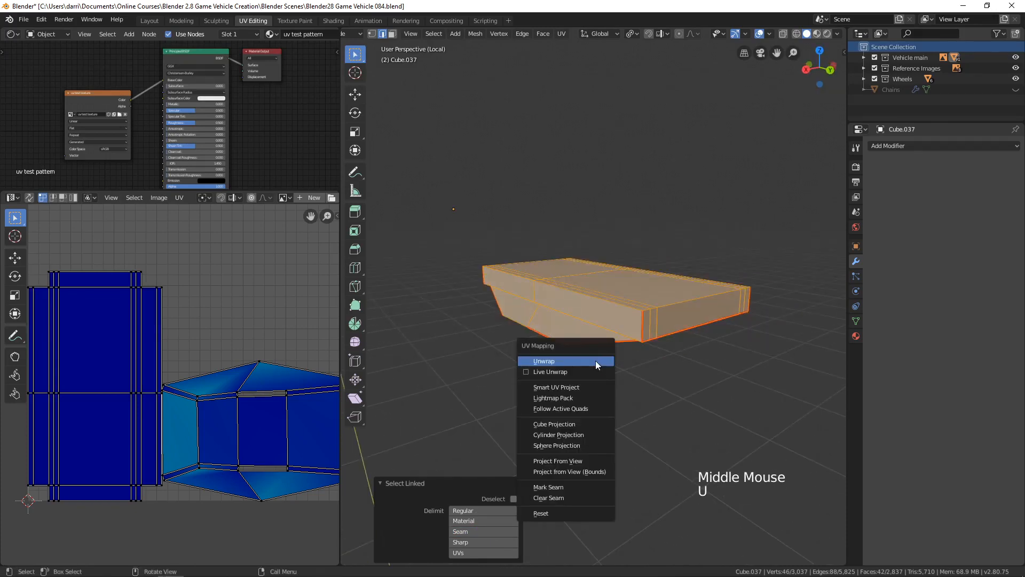
pyautogui.click(595, 360)
pyautogui.scroll(-2, 251, 447)
pyautogui.keyDown('shift'); pyautogui.moveTo(250, 447); pyautogui.dragTo(246, 404, button='middle'); pyautogui.keyUp('shift')
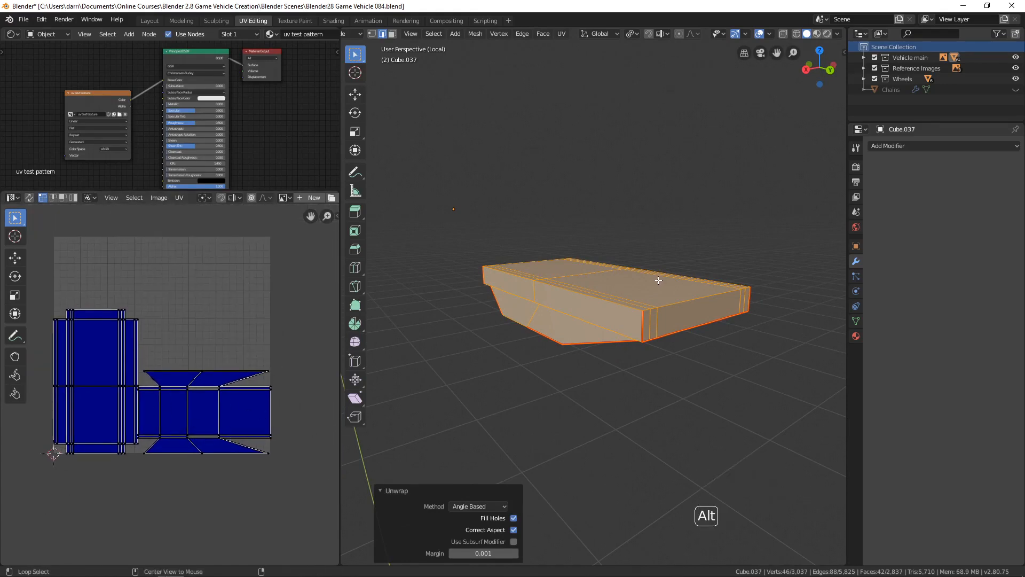
# Reveal all hidden geometry, clear the selection and select the hexagonal bolt on the bracket.
pyautogui.hotkey('alt', 'h')
pyautogui.moveTo(626, 306); pyautogui.dragTo(736, 294, button='middle')
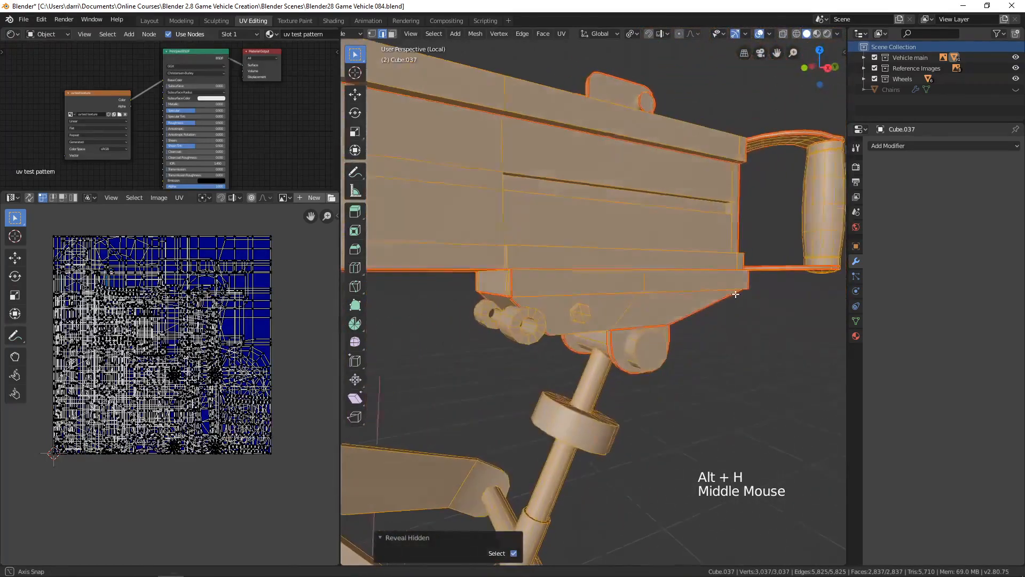
pyautogui.hotkey('alt', 'a')
pyautogui.press('l')
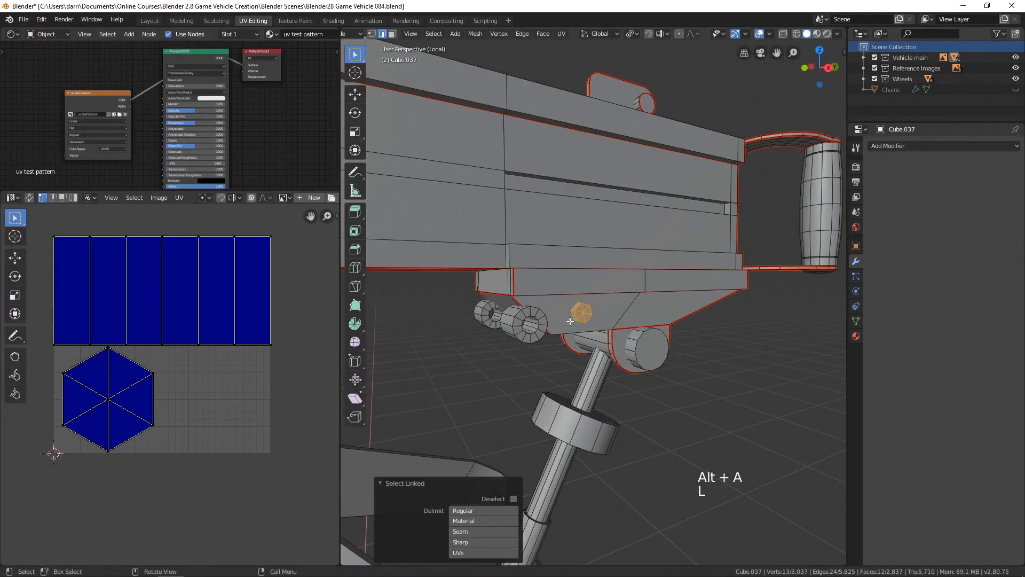
# Add both hollow cylinders and the second hexagonal bolt to the selection, isolate these four fittings, and clear the selection.
pyautogui.press('l')
pyautogui.press('l')
pyautogui.moveTo(475, 328); pyautogui.dragTo(599, 321, button='middle')
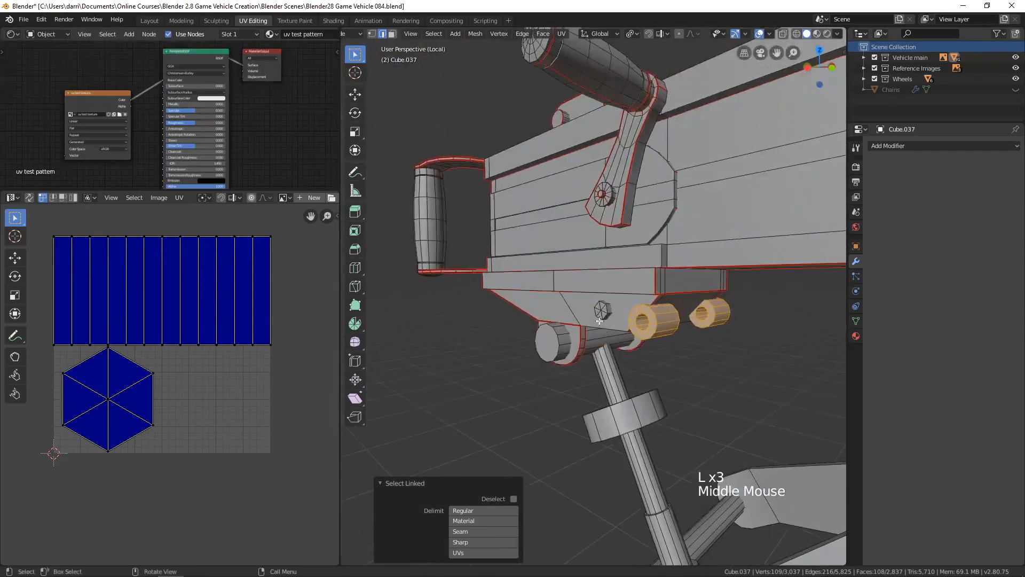
pyautogui.press('l')
pyautogui.hotkey('shift', 'h')
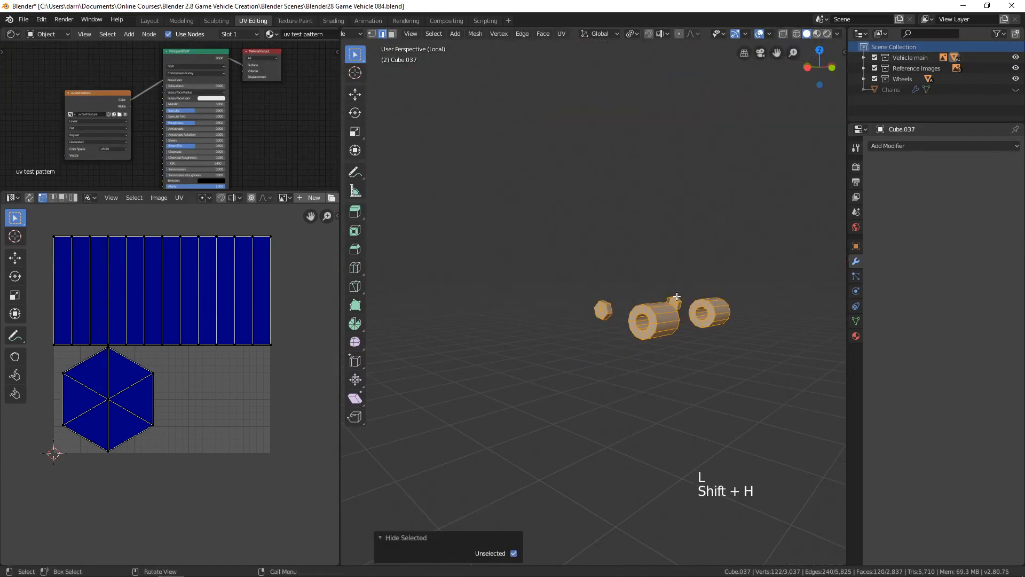
pyautogui.press('KP_Decimal')
pyautogui.hotkey('alt', 'a')
pyautogui.scroll(-2, 587, 307)
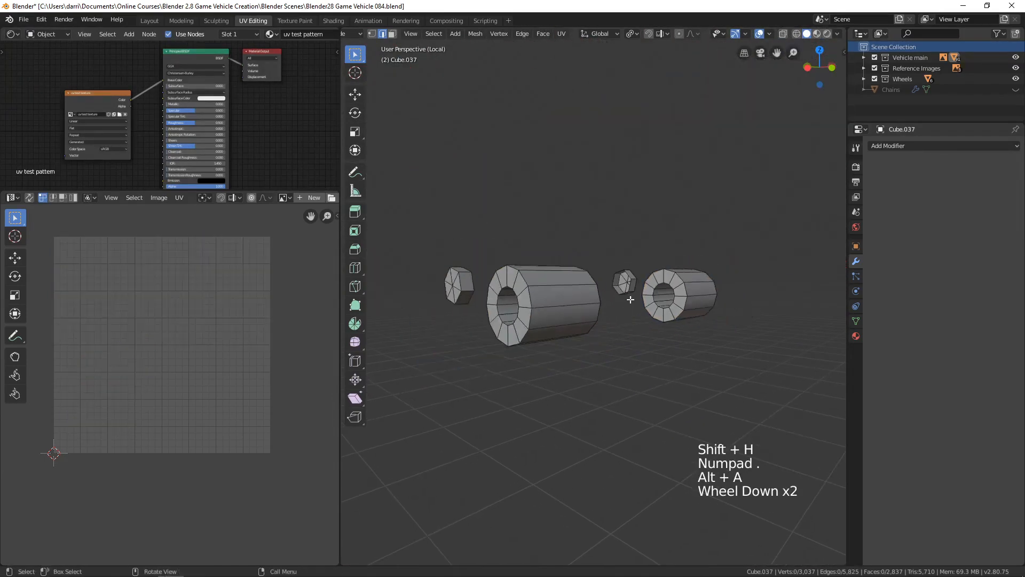
# Mark side edges of the first hexagonal bolt as seams and clear the selection.
pyautogui.moveTo(587, 307); pyautogui.dragTo(630, 334, button='middle')
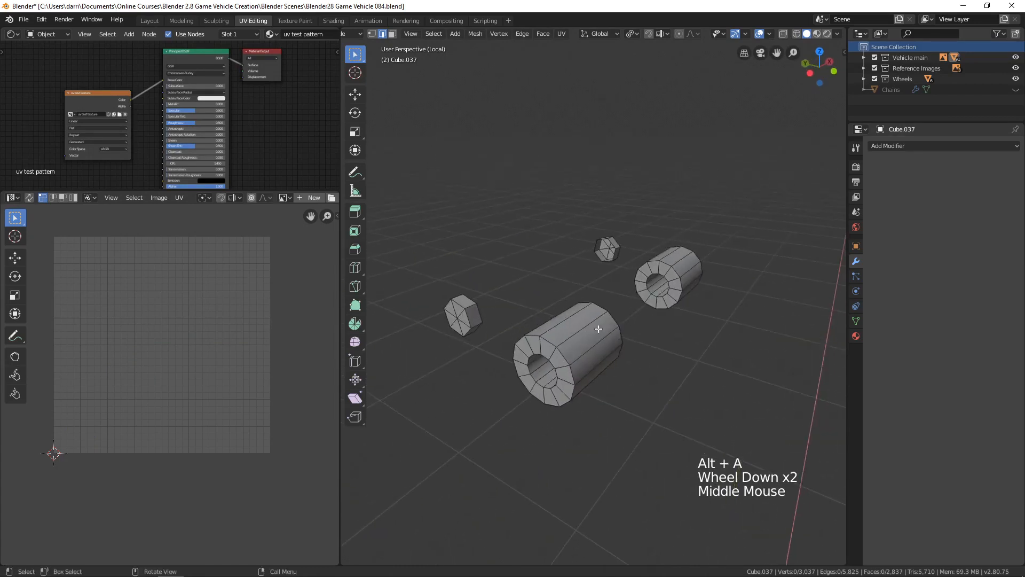
pyautogui.moveTo(512, 323); pyautogui.dragTo(605, 315, button='middle')
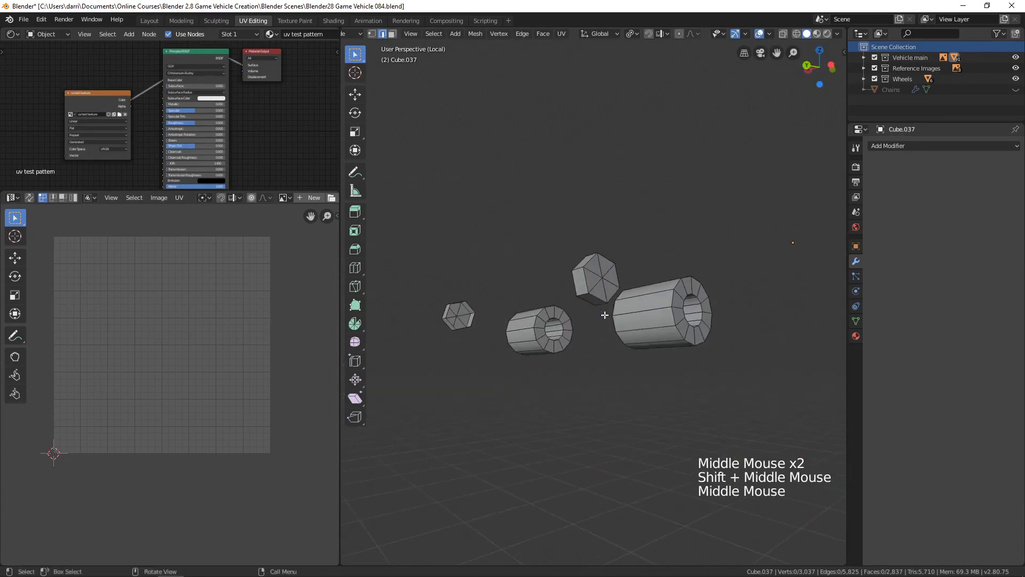
pyautogui.click(583, 293)
pyautogui.keyDown('shift'); pyautogui.click(607, 308); pyautogui.keyUp('shift')
pyautogui.moveTo(607, 308); pyautogui.dragTo(550, 355, button='middle')
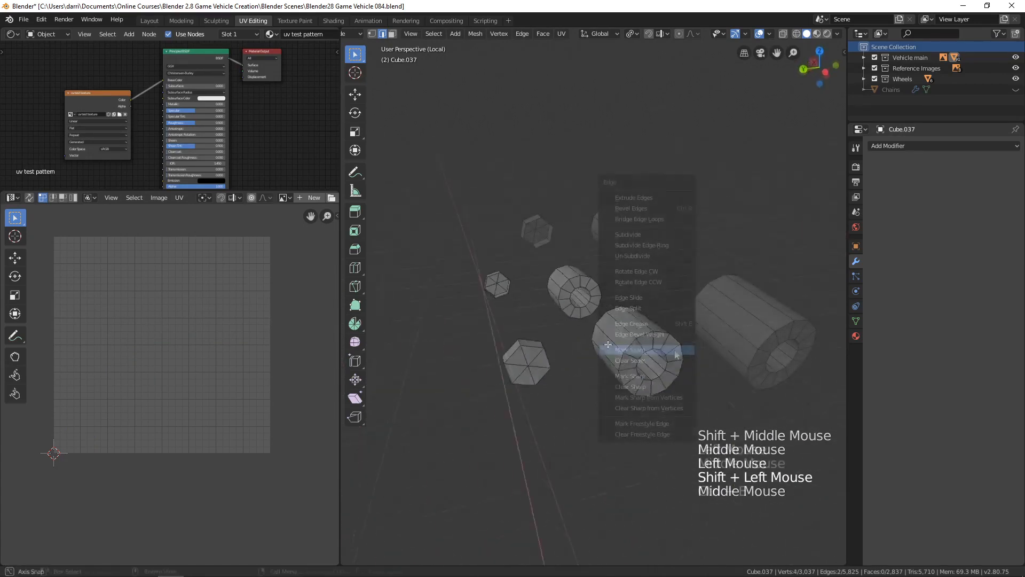
pyautogui.click(671, 353)
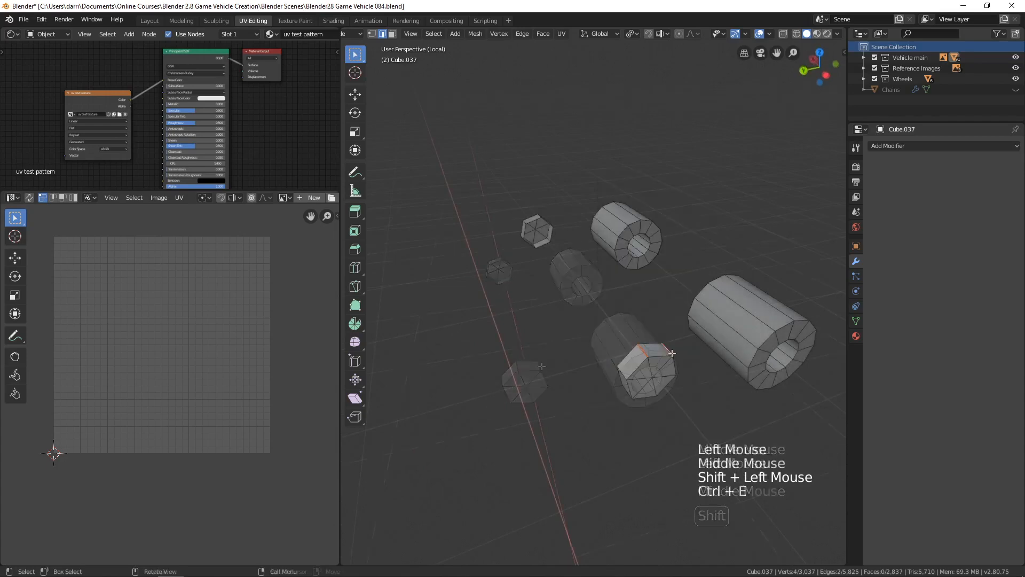
pyautogui.hotkey('alt', 'a')
# Mark the short side edges of the other hexagonal bolt as seams.
pyautogui.moveTo(671, 352); pyautogui.dragTo(615, 262, button='middle')
pyautogui.scroll(1, 595, 336)
pyautogui.click(567, 305)
pyautogui.keyDown('shift'); pyautogui.click(569, 309); pyautogui.keyUp('shift')
pyautogui.keyDown('shift'); pyautogui.click(527, 322); pyautogui.keyUp('shift')
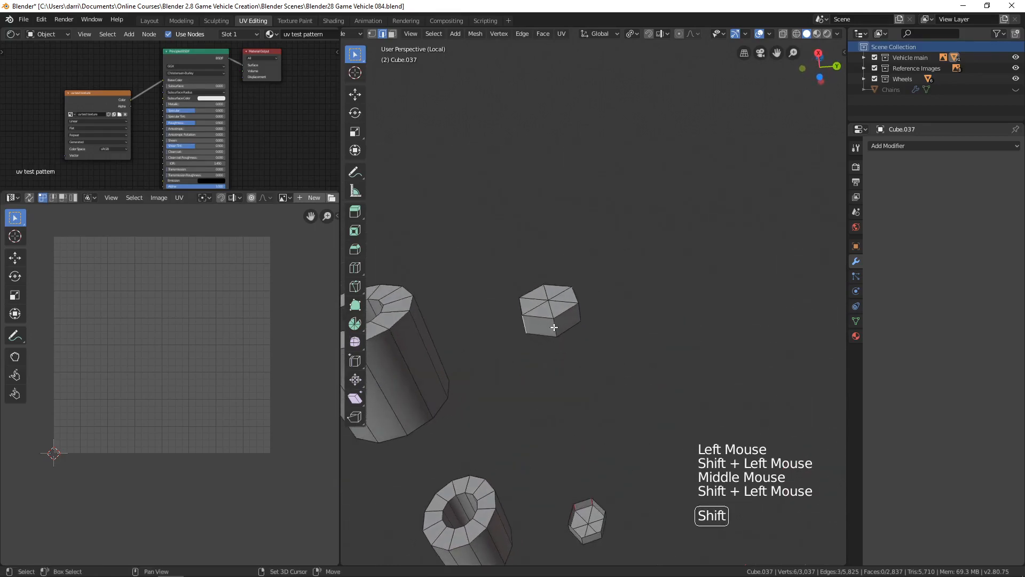
pyautogui.keyDown('shift'); pyautogui.click(555, 326); pyautogui.keyUp('shift')
# Select both hexagonal bolts, unwrap them with the Angle Based method, and clear the selection.
pyautogui.press('l')
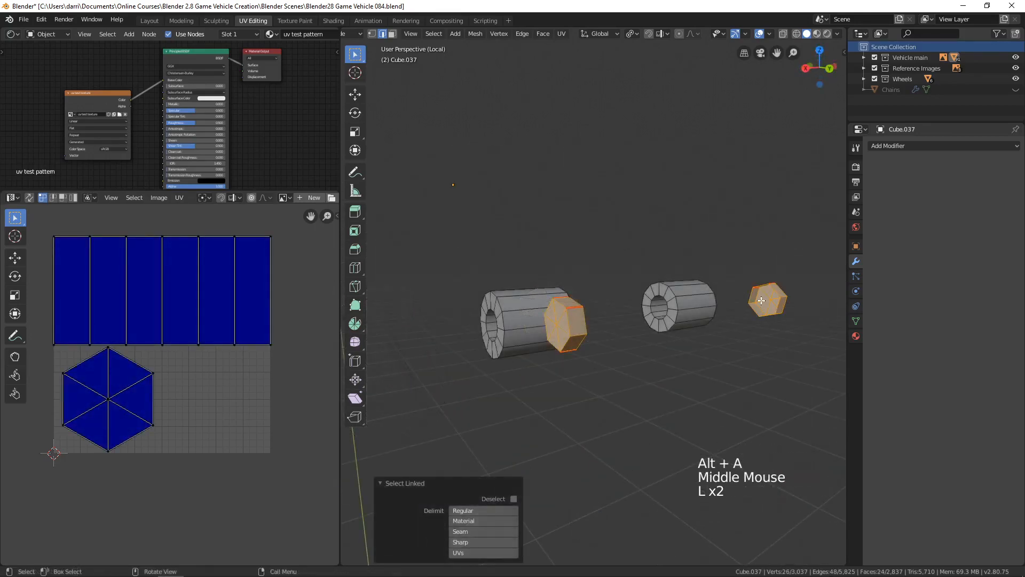
pyautogui.press('u')
pyautogui.click(716, 300)
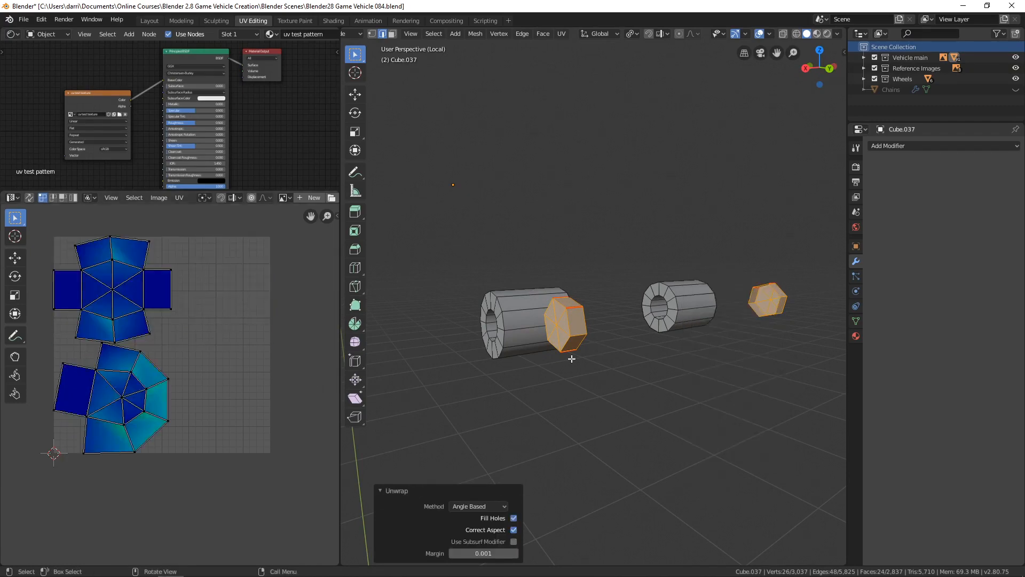
pyautogui.hotkey('alt', 'a')
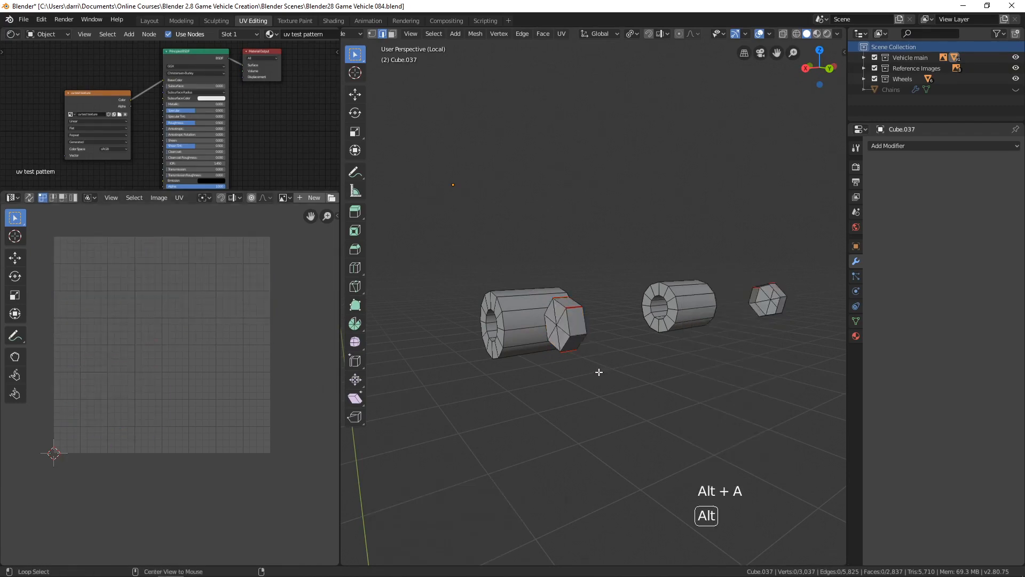
# Mark the two side edges still missing on the larger-looking, nearer hexagonal bolt as seams.
pyautogui.moveTo(599, 368); pyautogui.dragTo(542, 387, button='middle')
pyautogui.keyDown('shift'); pyautogui.moveTo(541, 387); pyautogui.dragTo(578, 251, button='middle'); pyautogui.keyUp('shift')
pyautogui.click(574, 235)
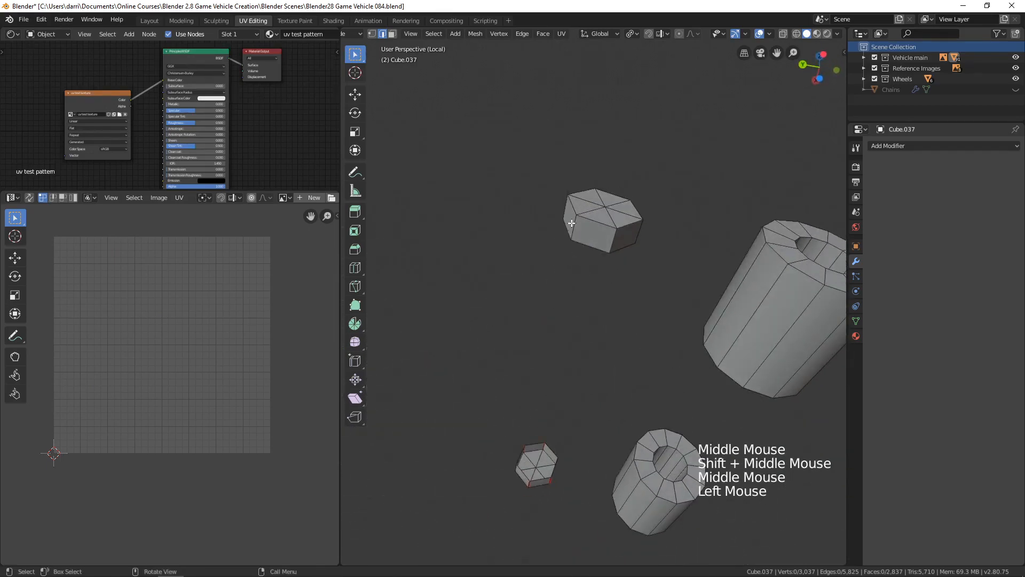
pyautogui.keyDown('shift'); pyautogui.click(611, 233); pyautogui.keyUp('shift')
pyautogui.hotkey('ctrl', 'e')
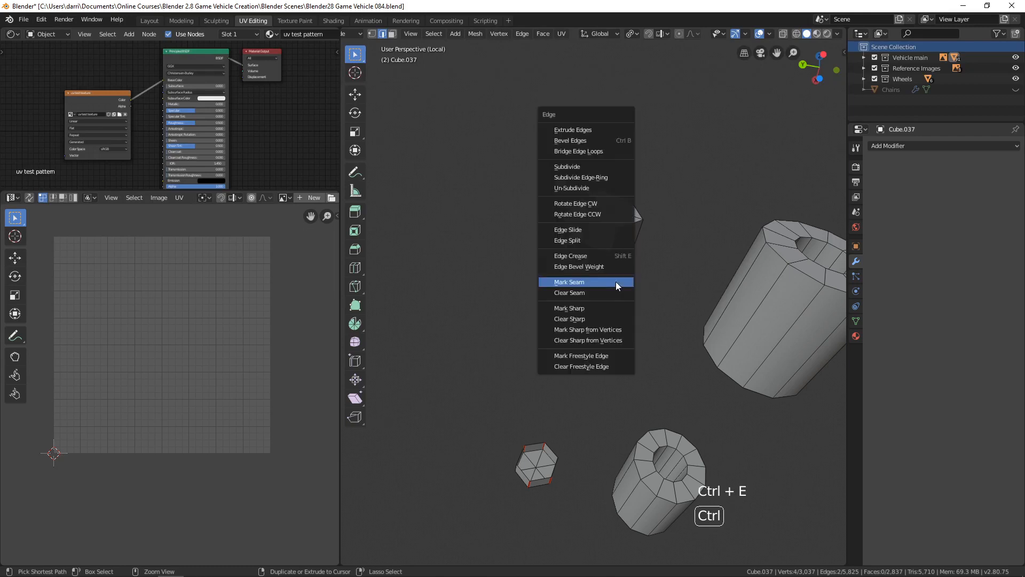
pyautogui.click(615, 281)
pyautogui.hotkey('alt', 'a')
# Select both fully seamed hexagonal bolts and unwrap them again.
pyautogui.moveTo(614, 286); pyautogui.dragTo(609, 270, button='middle')
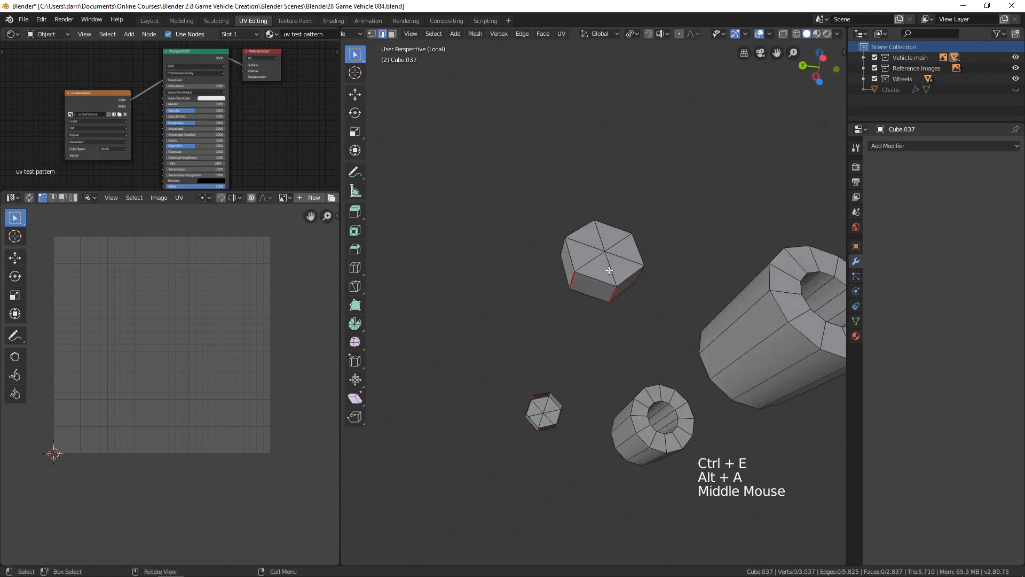
pyautogui.press('l')
pyautogui.press('l')
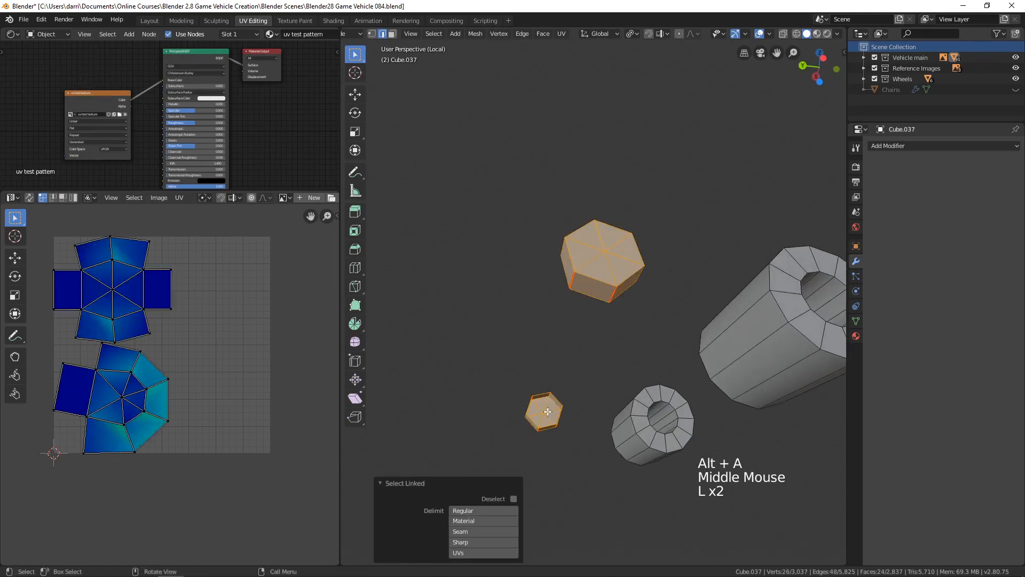
pyautogui.press('u')
pyautogui.click(531, 412)
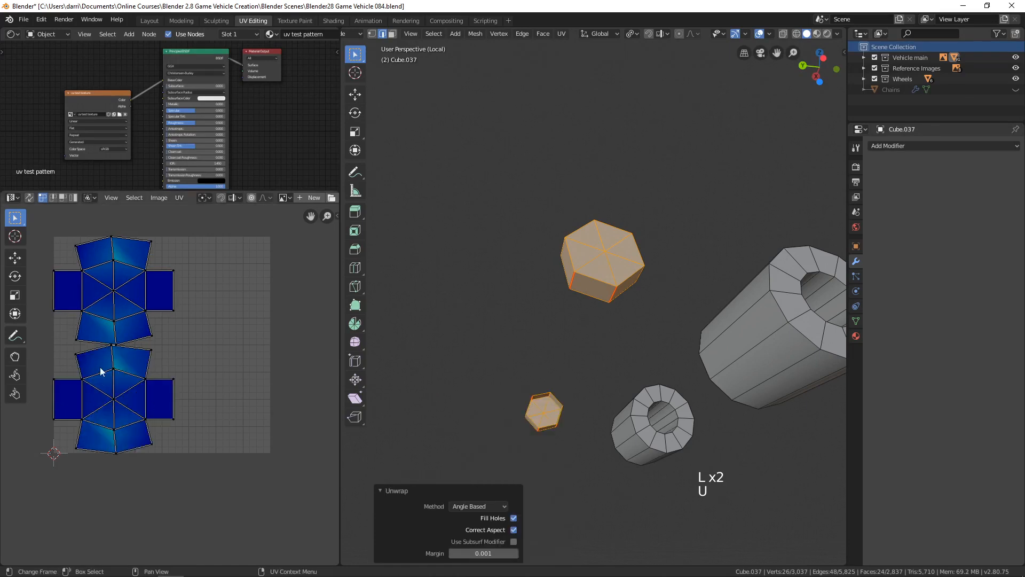
# Mark the end edge loops and a lengthwise edge of one hollow cylinder as seams.
pyautogui.keyDown('shift'); pyautogui.moveTo(575, 333); pyautogui.dragTo(618, 318, button='middle'); pyautogui.keyUp('shift')
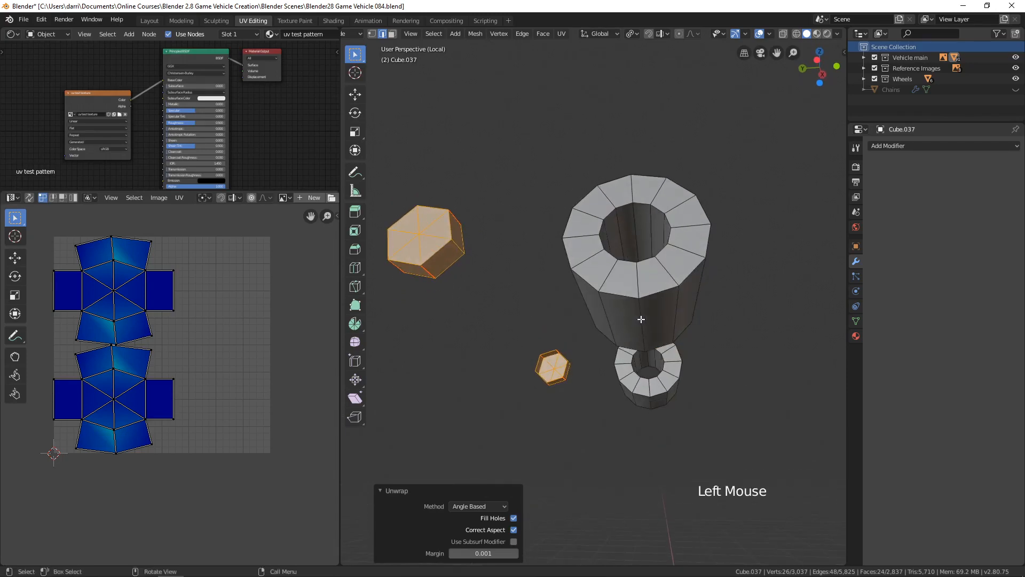
pyautogui.moveTo(641, 319); pyautogui.dragTo(530, 348, button='middle')
pyautogui.keyDown('shift'); pyautogui.click(629, 367); pyautogui.keyUp('shift')
pyautogui.keyDown('alt'); pyautogui.keyDown('shift'); pyautogui.click(619, 337); pyautogui.keyUp('shift'); pyautogui.keyUp('alt')
pyautogui.keyDown('alt'); pyautogui.keyDown('shift'); pyautogui.click(525, 315); pyautogui.keyUp('shift'); pyautogui.keyUp('alt')
pyautogui.keyDown('alt'); pyautogui.keyDown('shift'); pyautogui.click(527, 316); pyautogui.keyUp('shift'); pyautogui.keyUp('alt')
pyautogui.hotkey('ctrl', 'e')
pyautogui.click(483, 383)
pyautogui.hotkey('alt', 'a')
pyautogui.scroll(-4, 524, 380)
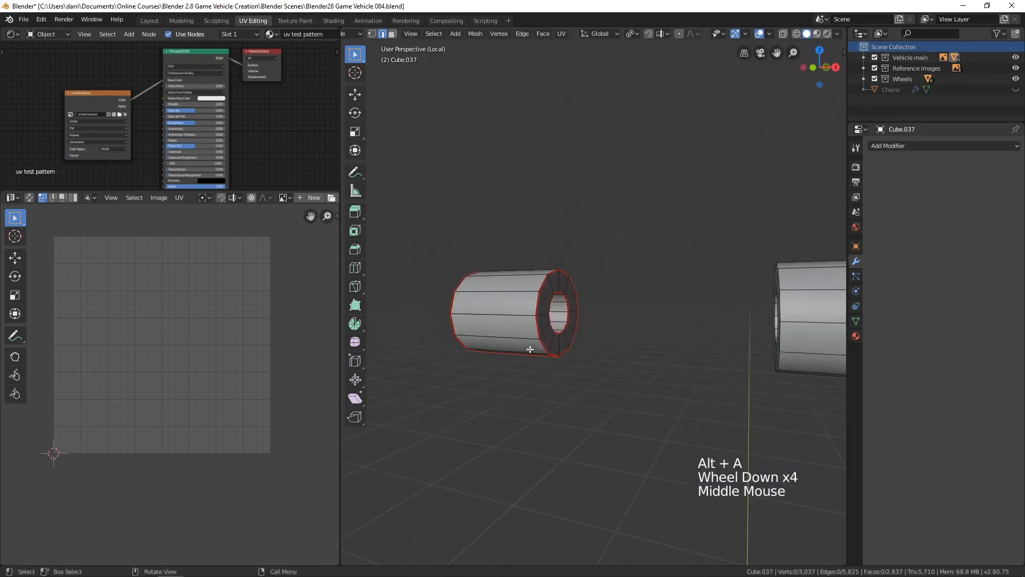
# Select the whole seamed hollow cylinder and unwrap it.
pyautogui.press('l')
pyautogui.press('u')
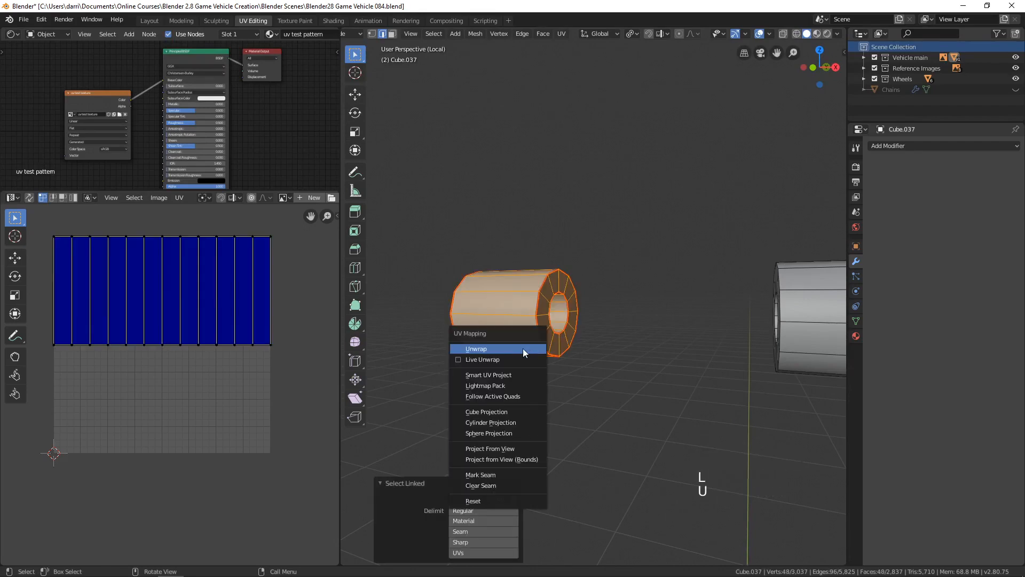
pyautogui.click(523, 349)
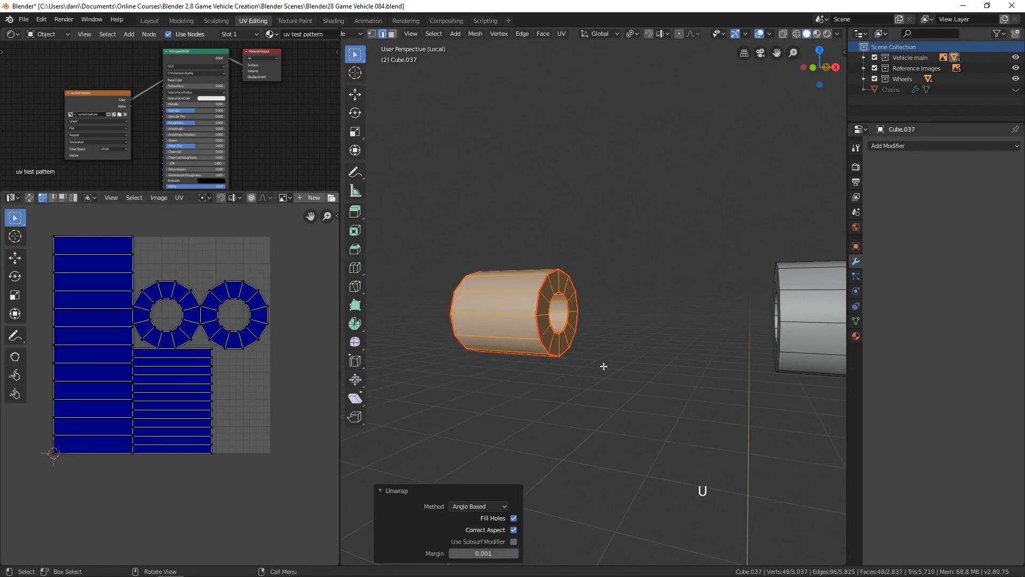
# Mark matching seams on the second hollow cylinder and unwrap both cylinders together with the two bolts.
pyautogui.moveTo(604, 365)
pyautogui.keyDown('shift'); pyautogui.mouseDown(button='middle')
pyautogui.moveTo(513, 350)
pyautogui.moveTo(599, 340)
pyautogui.moveTo(598, 369)
pyautogui.mouseUp(button='middle'); pyautogui.keyUp('shift')
pyautogui.keyDown('alt'); pyautogui.click(590, 325); pyautogui.keyUp('alt')
pyautogui.keyDown('alt'); pyautogui.keyDown('shift'); pyautogui.click(596, 334); pyautogui.keyUp('shift'); pyautogui.keyUp('alt')
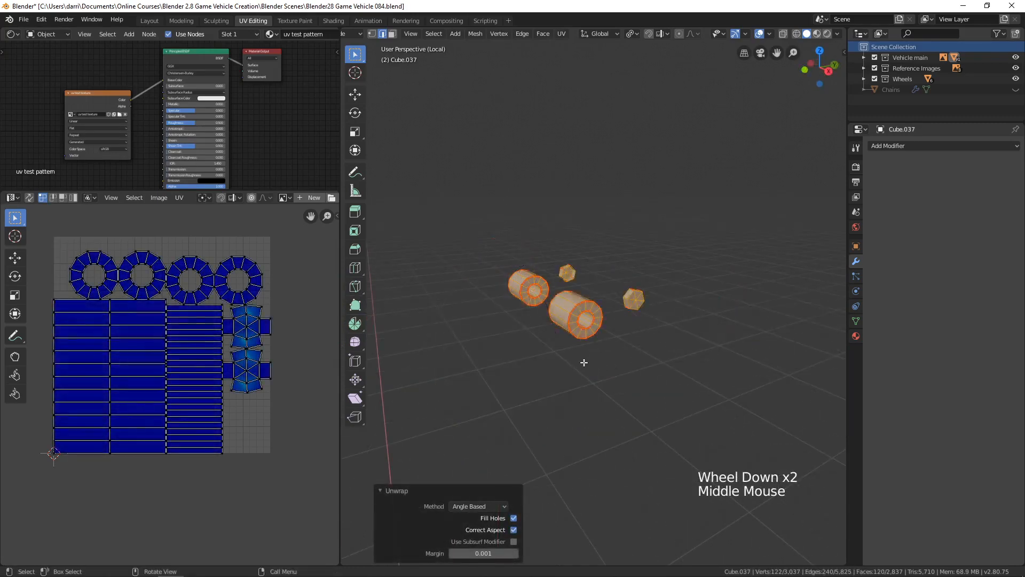
# Reveal all hidden geometry and clear the selection.
pyautogui.hotkey('alt', 'h')
pyautogui.hotkey('alt', 'a')
pyautogui.scroll(-3, 584, 362)
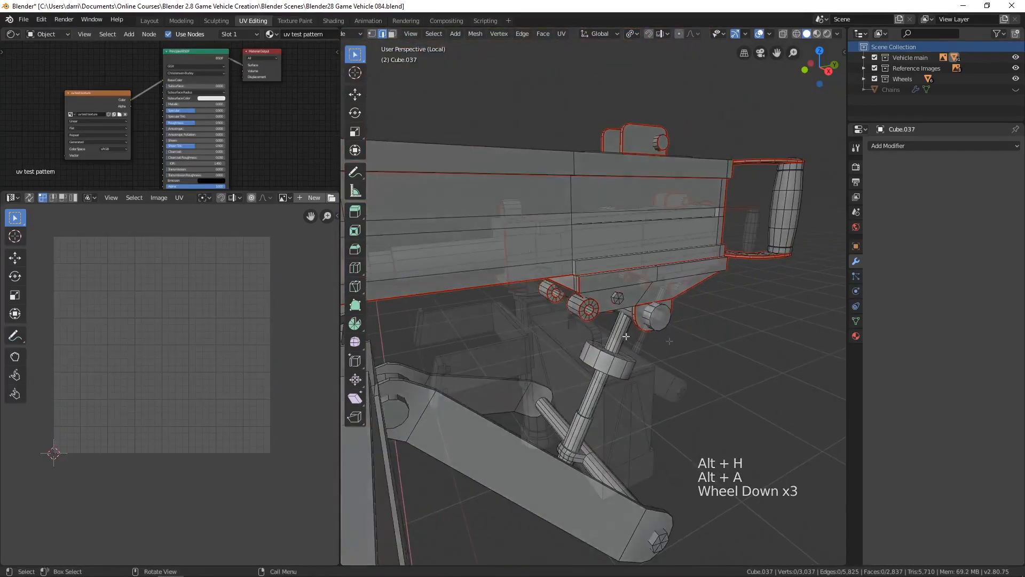
pyautogui.scroll(-1, 710, 381)
# Isolate the ammunition box together with its carrying handle and clear the selection.
pyautogui.moveTo(584, 362); pyautogui.dragTo(561, 320, button='middle')
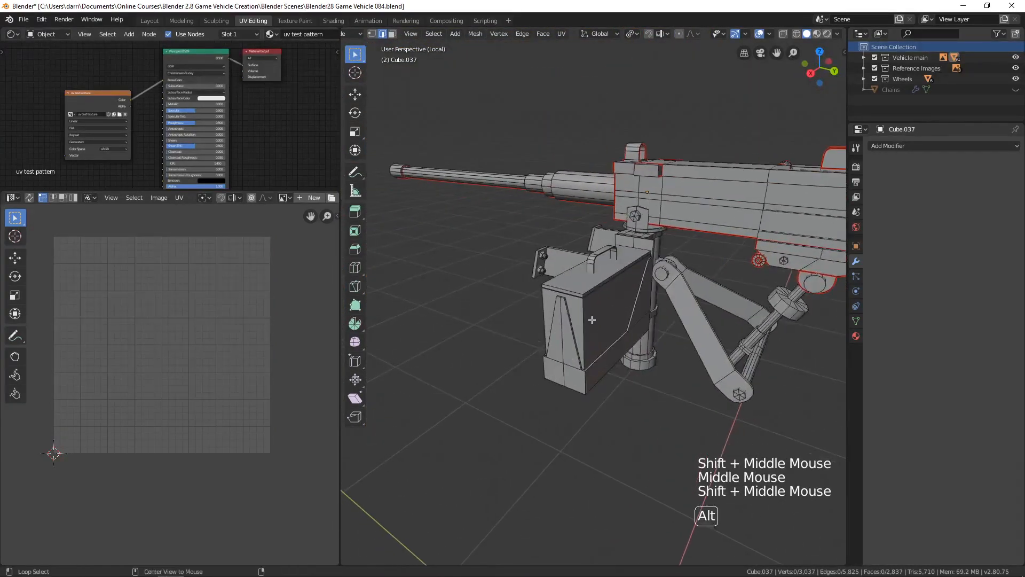
pyautogui.hotkey('alt', 'a')
pyautogui.press('l')
pyautogui.scroll(2, 595, 314)
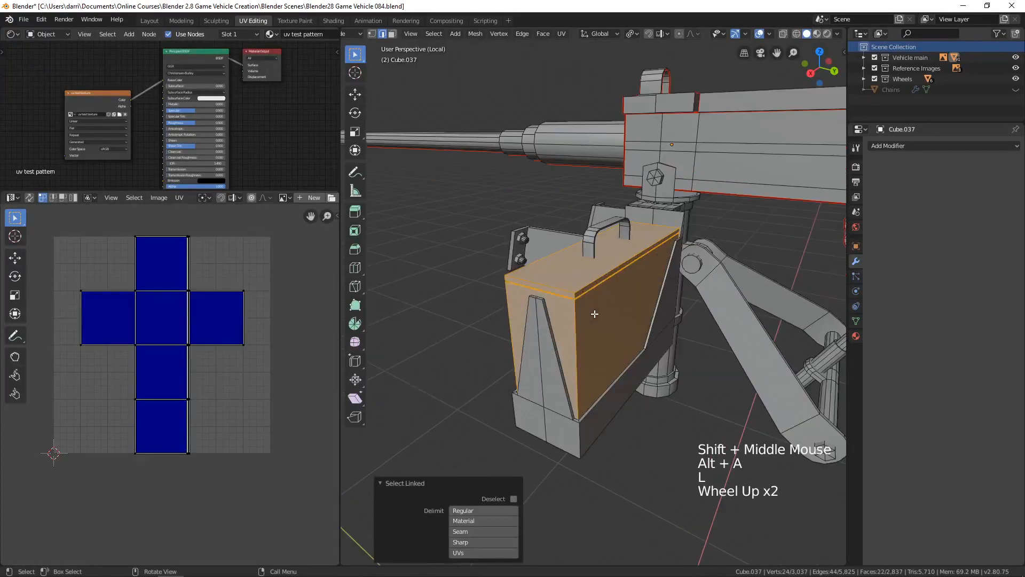
pyautogui.keyDown('shift'); pyautogui.moveTo(595, 314); pyautogui.dragTo(577, 282, button='middle'); pyautogui.keyUp('shift')
pyautogui.press('l')
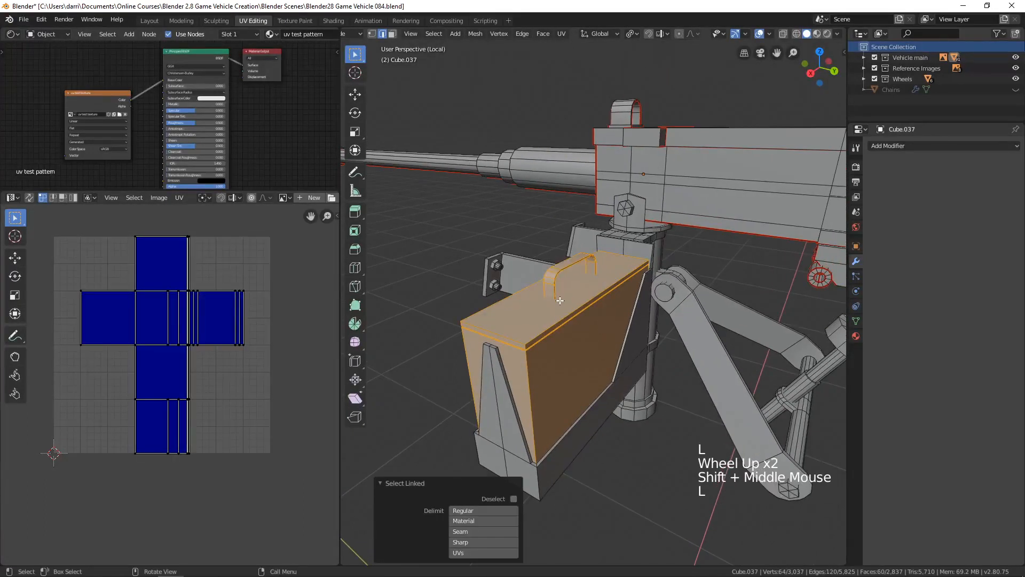
pyautogui.hotkey('shift', 'h')
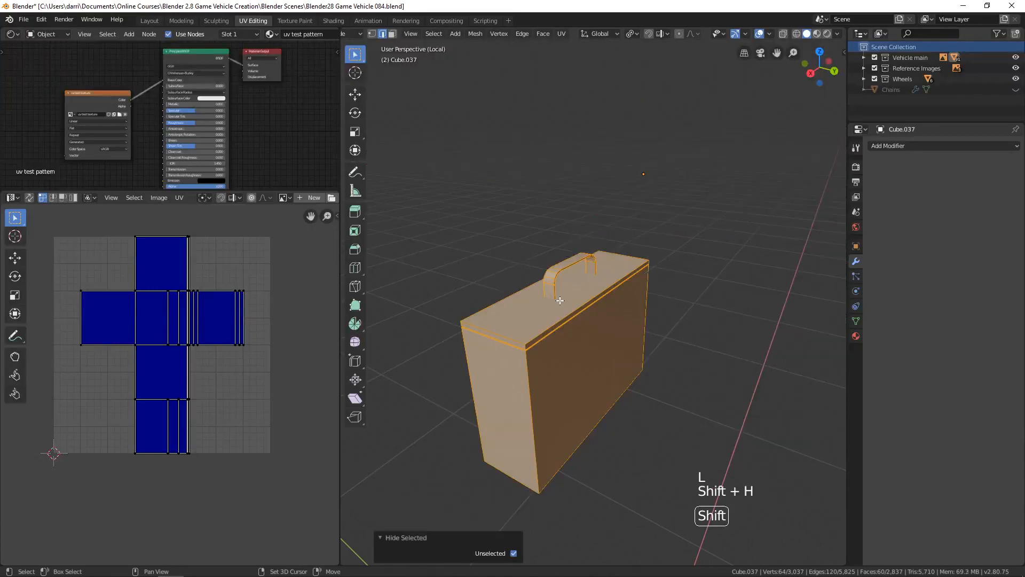
pyautogui.keyDown('shift'); pyautogui.moveTo(577, 328); pyautogui.dragTo(600, 274, button='middle'); pyautogui.keyUp('shift')
pyautogui.hotkey('alt', 'a')
# Delete the bottom face of the ammunition box and check the opening in Object Mode.
pyautogui.moveTo(609, 347); pyautogui.dragTo(600, 281, button='middle')
pyautogui.press('3')
pyautogui.click(593, 281)
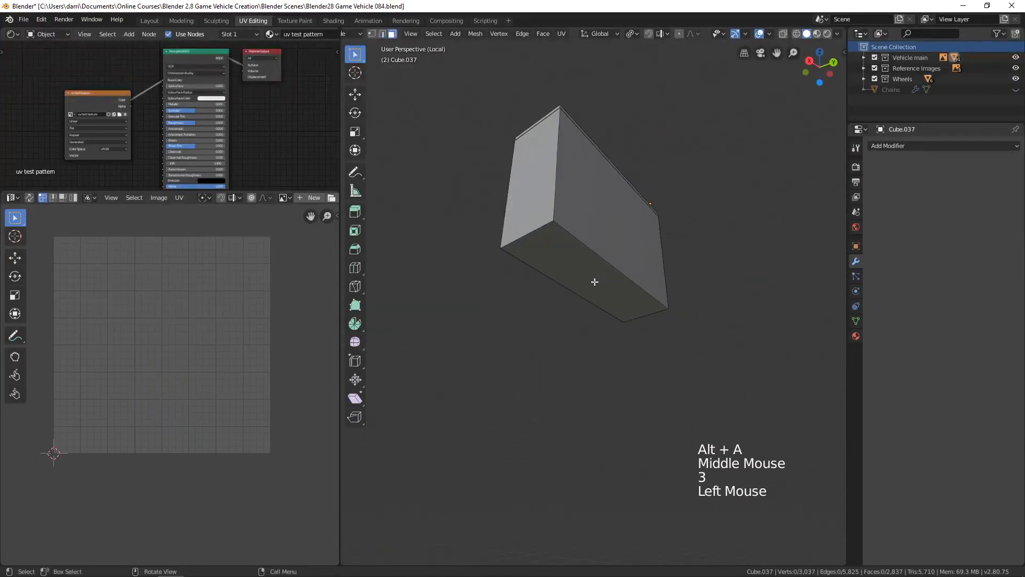
pyautogui.press('x')
pyautogui.click(620, 306)
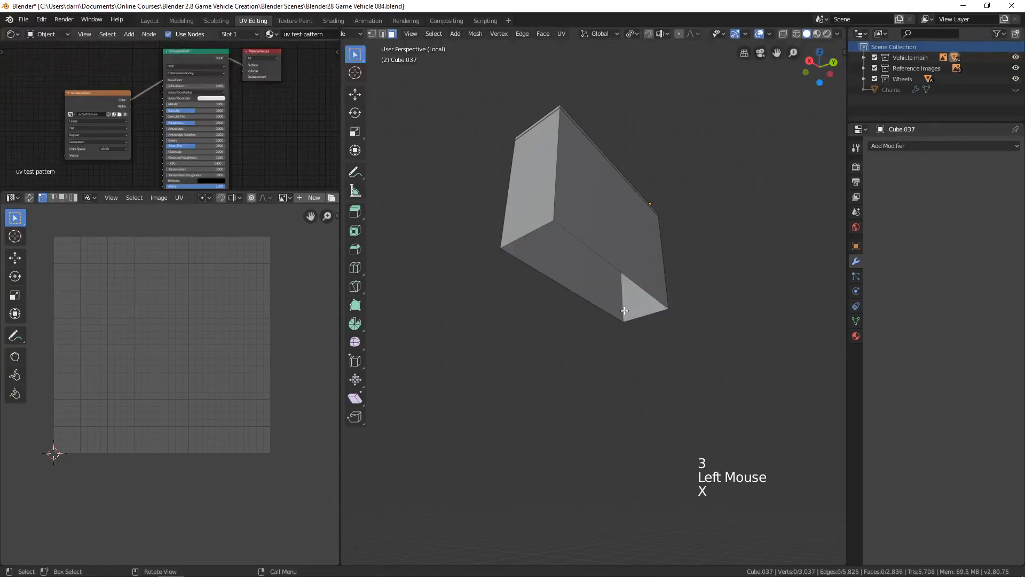
pyautogui.press('Tab')
pyautogui.moveTo(624, 273); pyautogui.dragTo(603, 213, button='middle')
pyautogui.press('Tab')
# Mark the edge loop around the ammunition box body just below the lid as a seam.
pyautogui.scroll(2, 604, 364)
pyautogui.scroll(2, 604, 364)
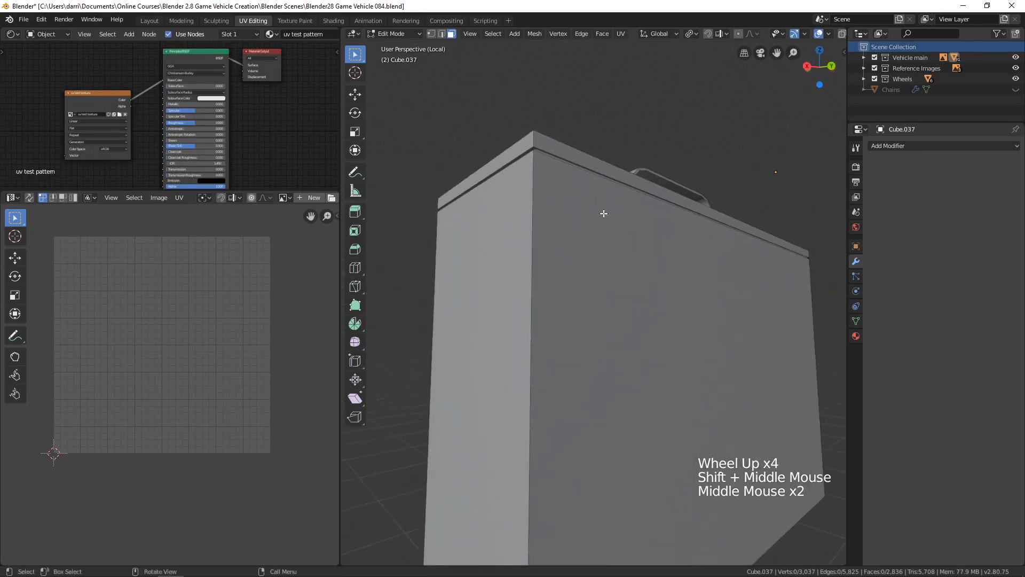
pyautogui.press('2')
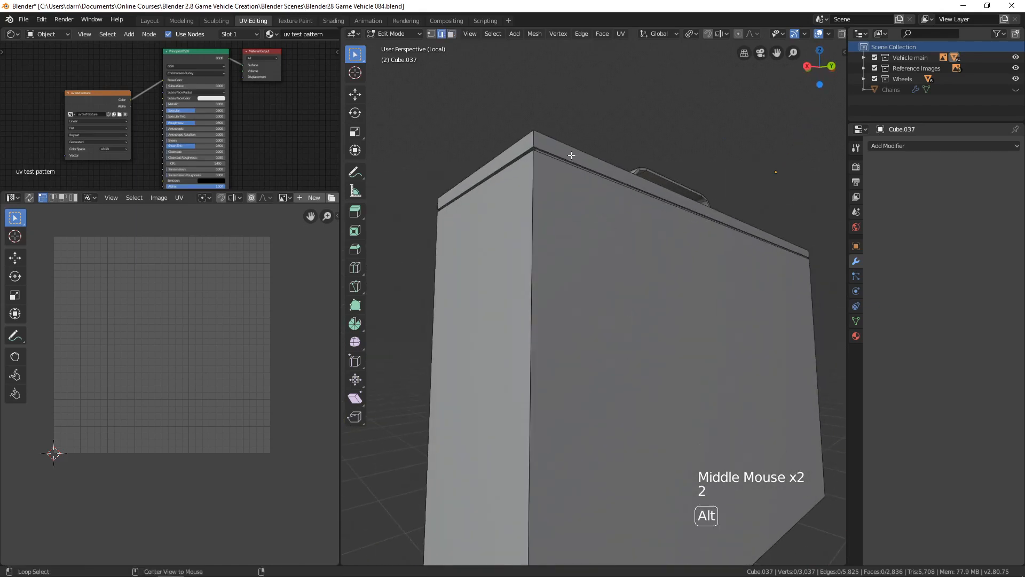
pyautogui.scroll(2, 567, 162)
pyautogui.keyDown('shift'); pyautogui.moveTo(606, 158); pyautogui.dragTo(622, 243, button='middle'); pyautogui.keyUp('shift')
pyautogui.keyDown('alt'); pyautogui.click(506, 113); pyautogui.keyUp('alt')
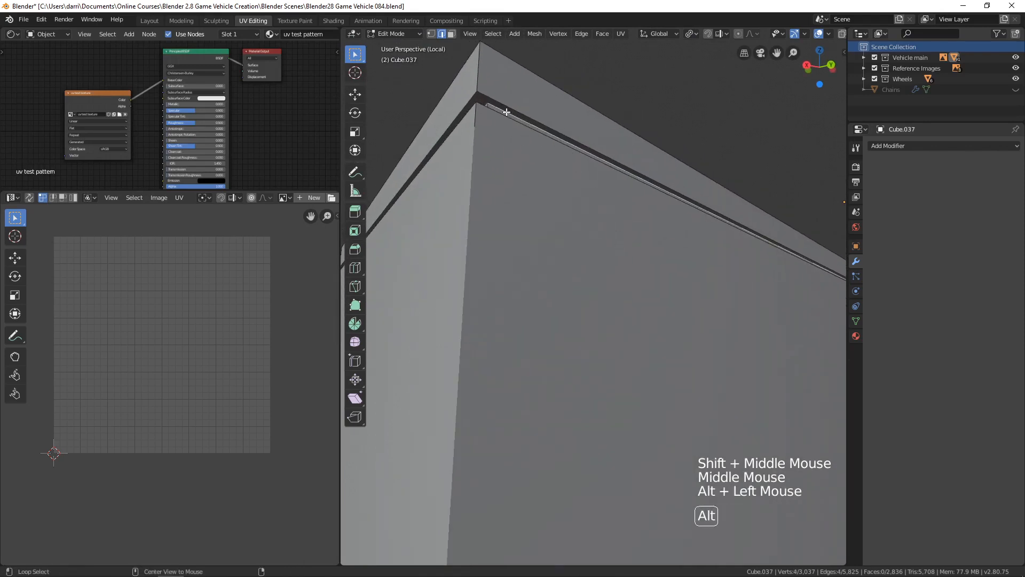
pyautogui.keyDown('alt'); pyautogui.middleClick(557, 171); pyautogui.keyUp('alt')
pyautogui.hotkey('ctrl', 'e')
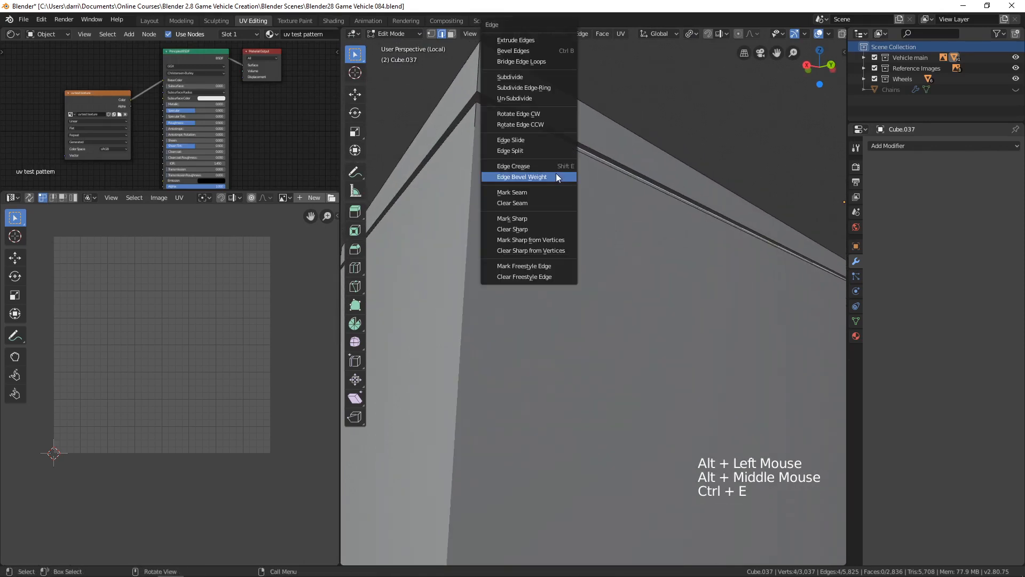
pyautogui.click(533, 191)
pyautogui.scroll(-4, 556, 208)
pyautogui.hotkey('alt', 'a')
# Inspect the ammunition box's seam loop in Wireframe shading and return to Solid shading.
pyautogui.moveTo(602, 245); pyautogui.dragTo(637, 236, button='middle')
pyautogui.press('z')
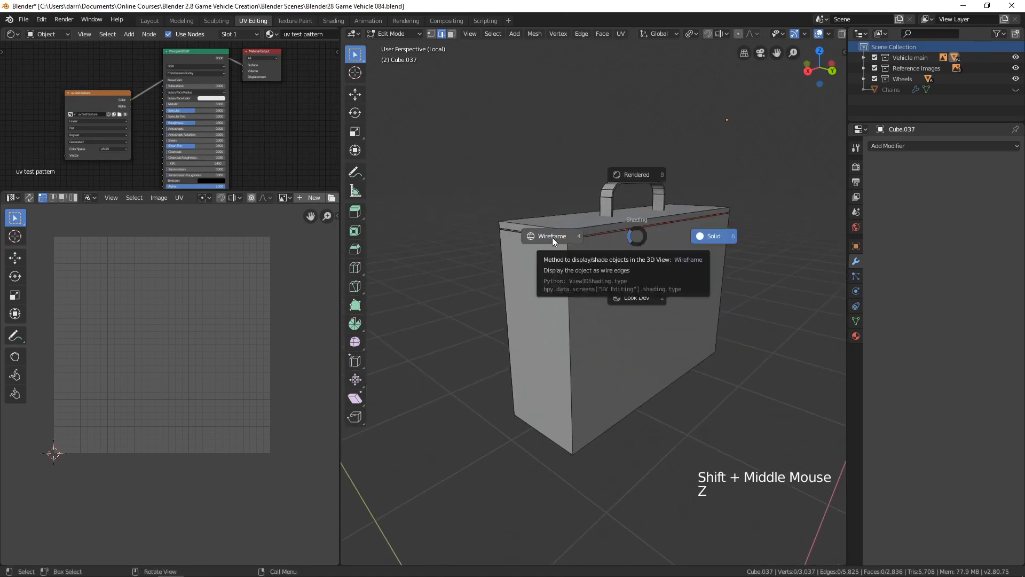
pyautogui.click(552, 237)
pyautogui.moveTo(621, 294); pyautogui.dragTo(619, 298, button='middle')
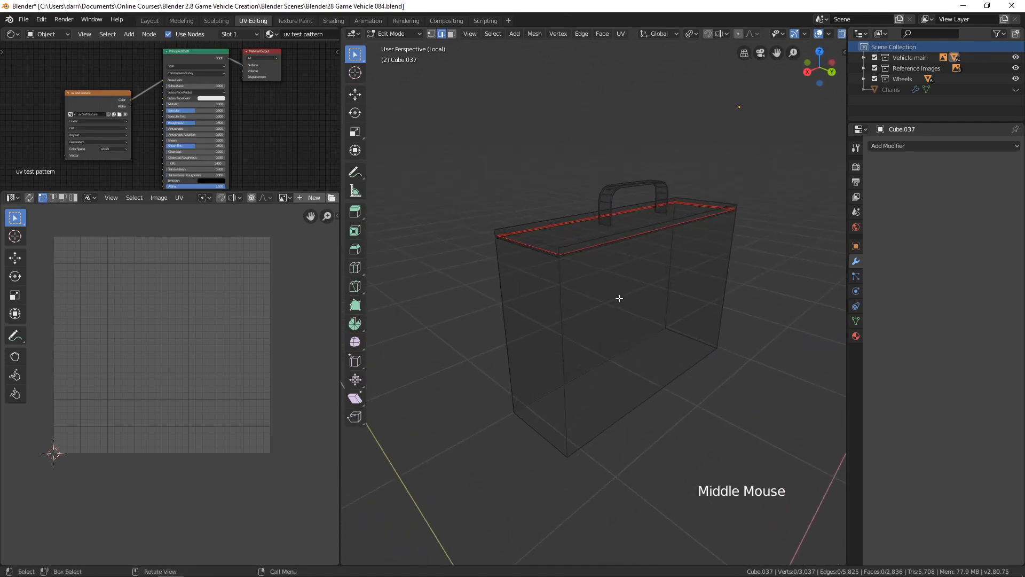
pyautogui.press('z')
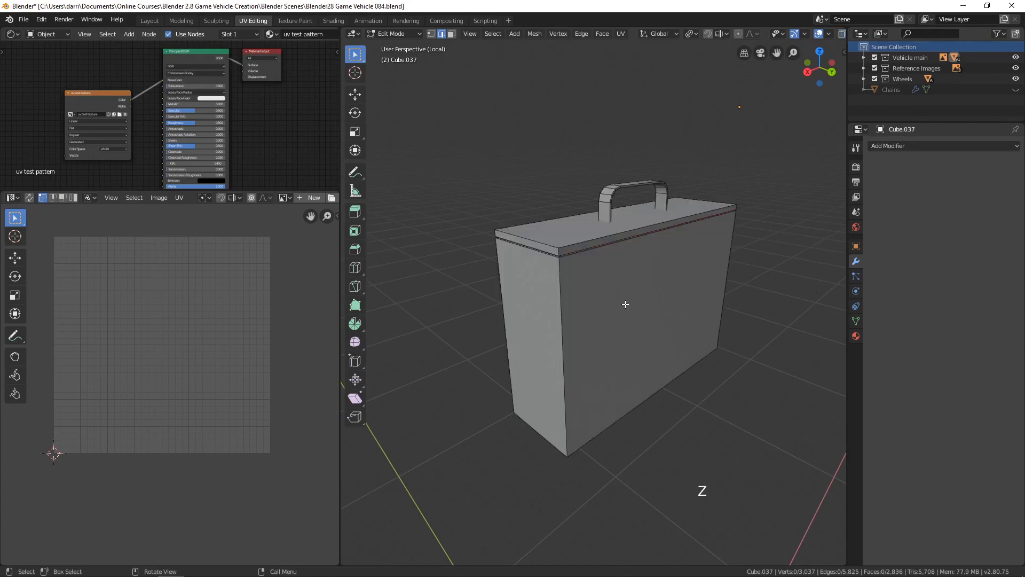
# Mark the vertical edge loops at all four corners of the ammunition box, lid included, as seams.
pyautogui.keyDown('alt'); pyautogui.click(560, 330); pyautogui.keyUp('alt')
pyautogui.keyDown('alt'); pyautogui.keyDown('shift'); pyautogui.click(501, 323); pyautogui.keyUp('shift'); pyautogui.keyUp('alt')
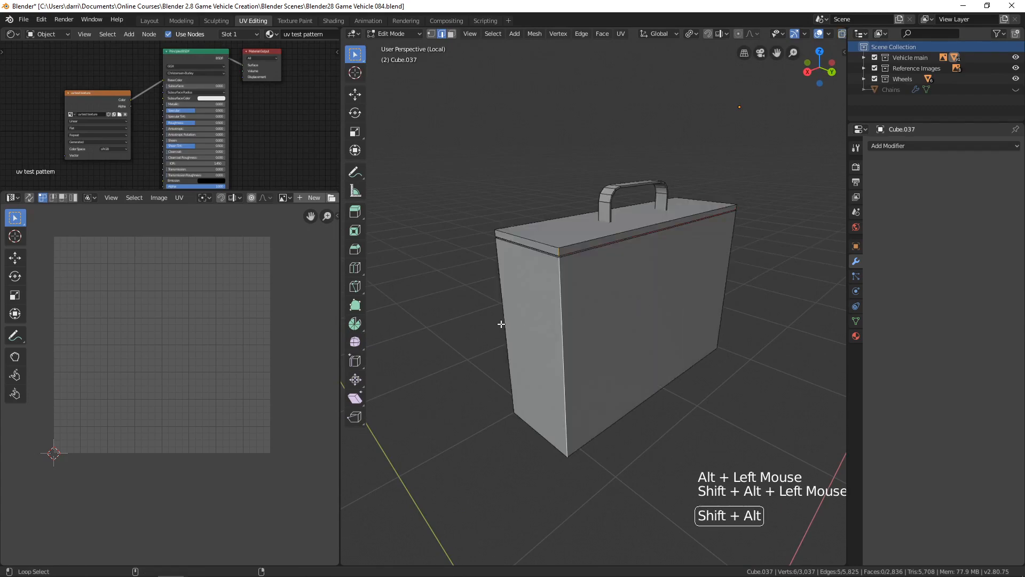
pyautogui.moveTo(501, 323); pyautogui.dragTo(568, 337, button='middle')
pyautogui.keyDown('alt'); pyautogui.keyDown('shift'); pyautogui.click(453, 311); pyautogui.keyUp('shift'); pyautogui.keyUp('alt')
pyautogui.keyDown('alt'); pyautogui.keyDown('shift'); pyautogui.click(566, 314); pyautogui.keyUp('shift'); pyautogui.keyUp('alt')
pyautogui.moveTo(679, 362); pyautogui.dragTo(585, 381, button='middle')
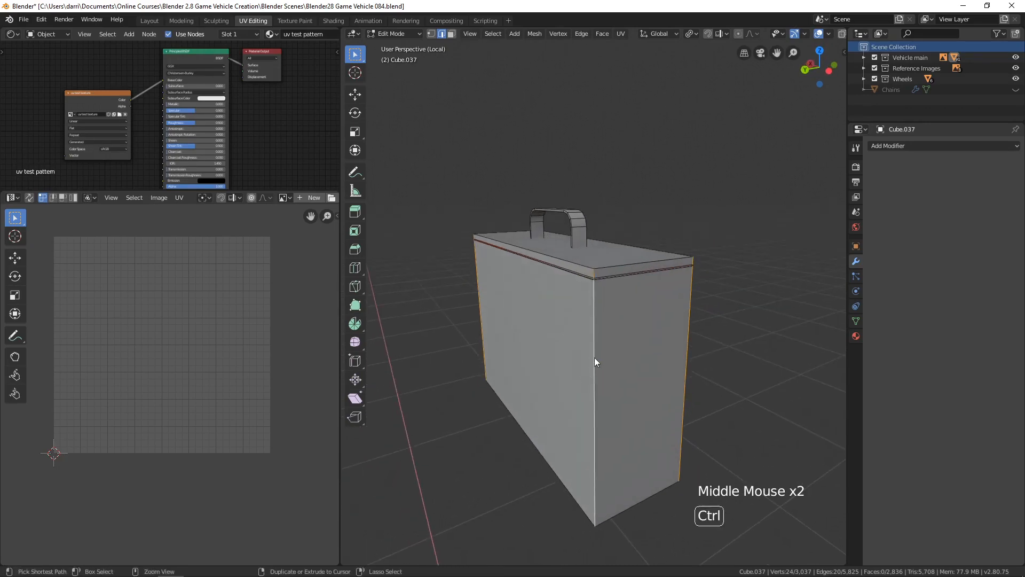
pyautogui.hotkey('ctrl', 'e')
pyautogui.click(557, 357)
# Unwrap the ammunition box and its handle together, then clear the selection.
pyautogui.press('a')
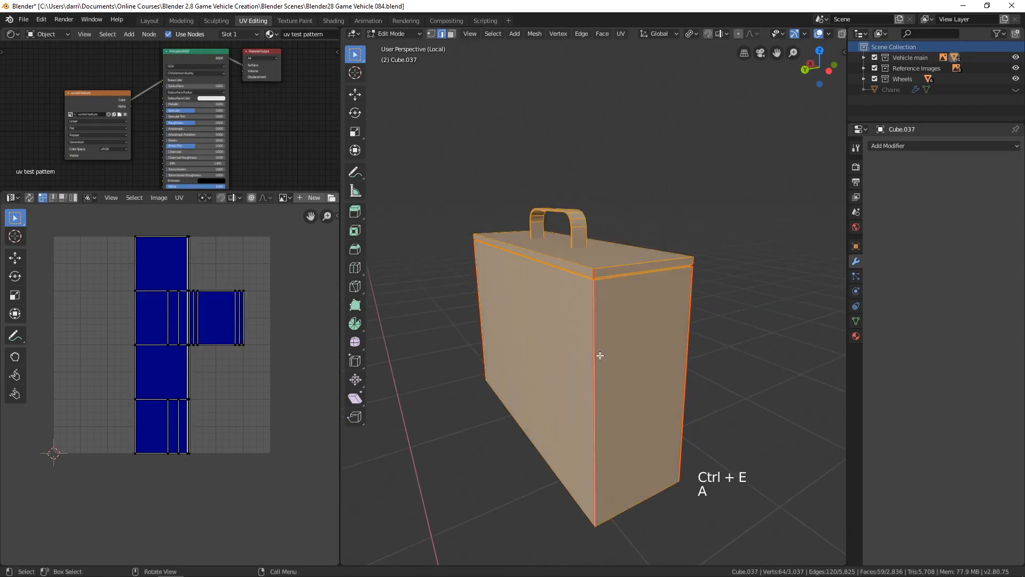
pyautogui.press('u')
pyautogui.click(555, 354)
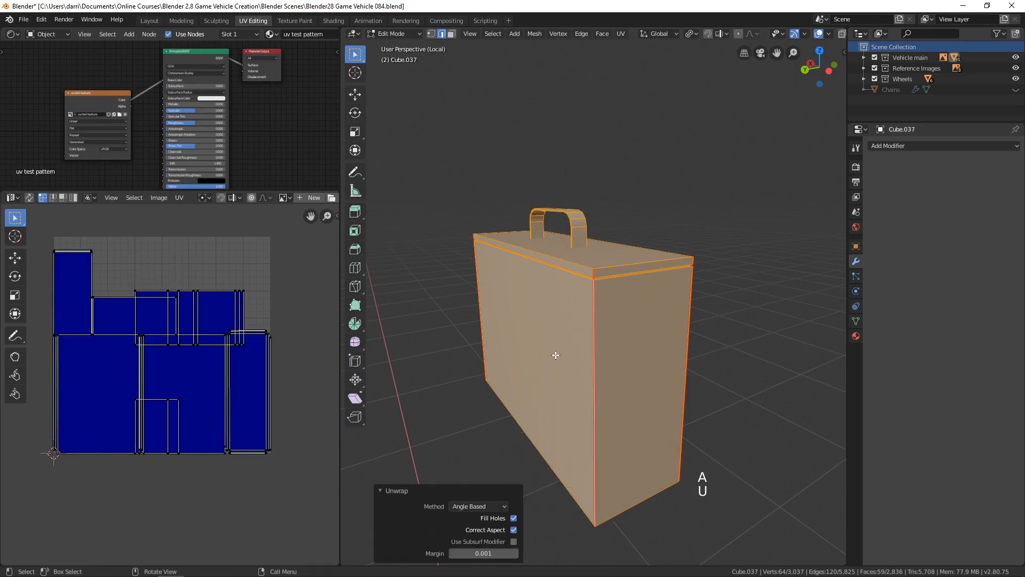
pyautogui.moveTo(619, 320); pyautogui.dragTo(576, 243, button='middle')
pyautogui.hotkey('alt', 'a')
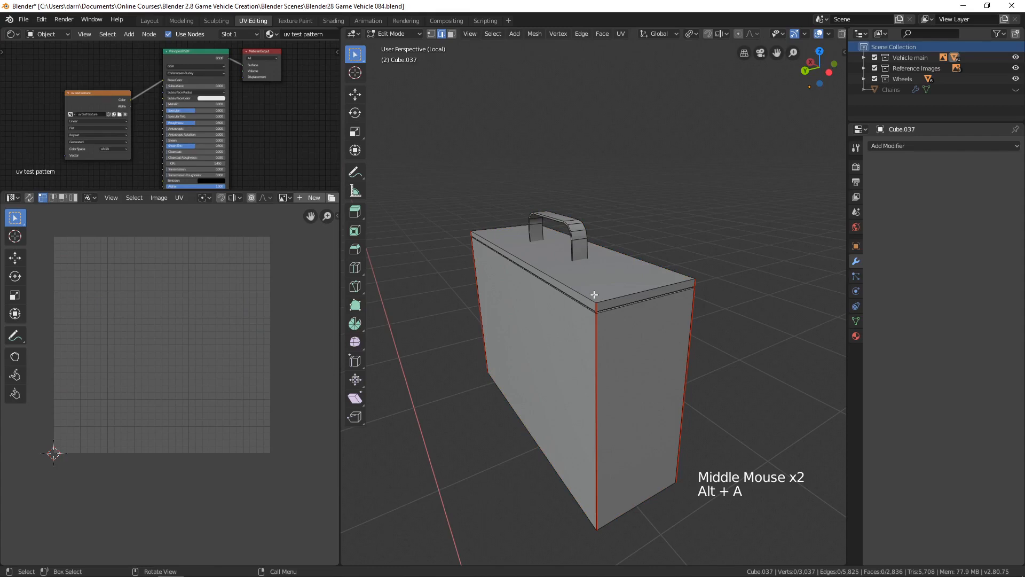
# Select the linked ammunition box geometry and examine its corners and the groove below the lid in Edit and Object Mode.
pyautogui.press('l')
pyautogui.moveTo(598, 297); pyautogui.dragTo(602, 296, button='middle')
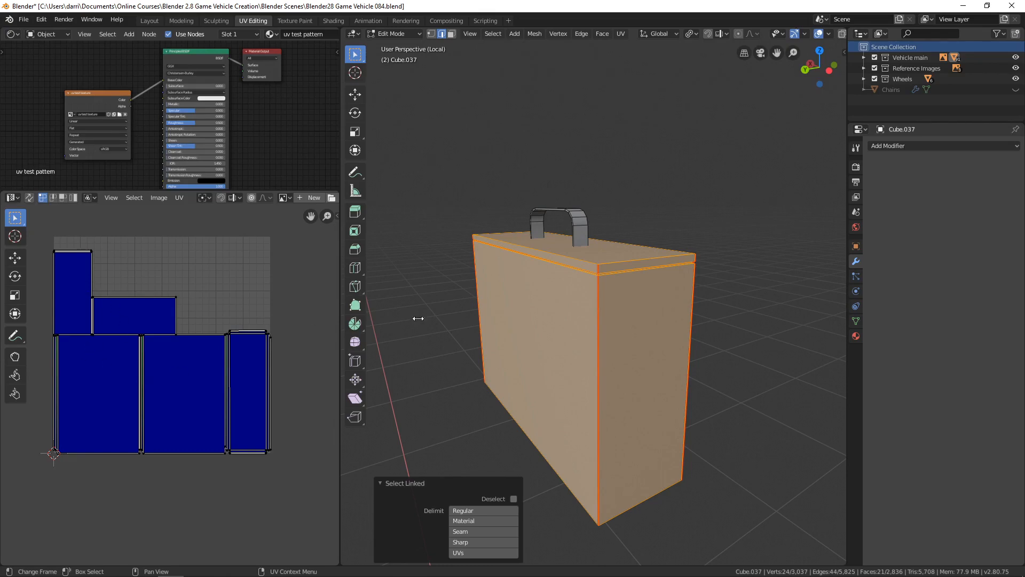
pyautogui.moveTo(576, 361)
pyautogui.keyDown('shift'); pyautogui.mouseDown(button='middle')
pyautogui.moveTo(549, 366)
pyautogui.moveTo(599, 356)
pyautogui.moveTo(587, 350)
pyautogui.mouseUp(button='middle'); pyautogui.keyUp('shift')
pyautogui.scroll(2, 549, 359)
pyautogui.scroll(1, 594, 357)
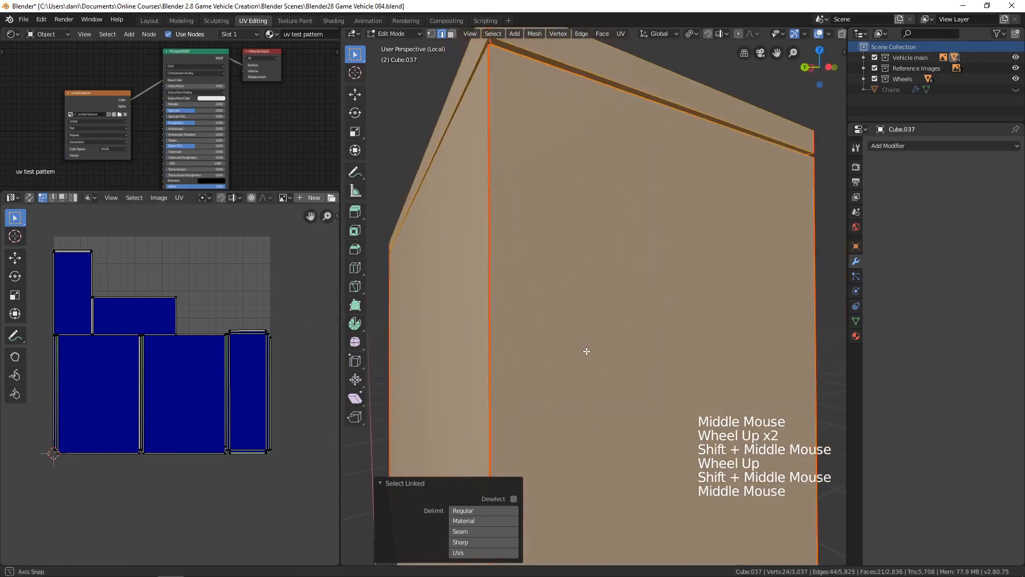
pyautogui.keyDown('shift'); pyautogui.moveTo(533, 188); pyautogui.dragTo(579, 219, button='middle'); pyautogui.keyUp('shift')
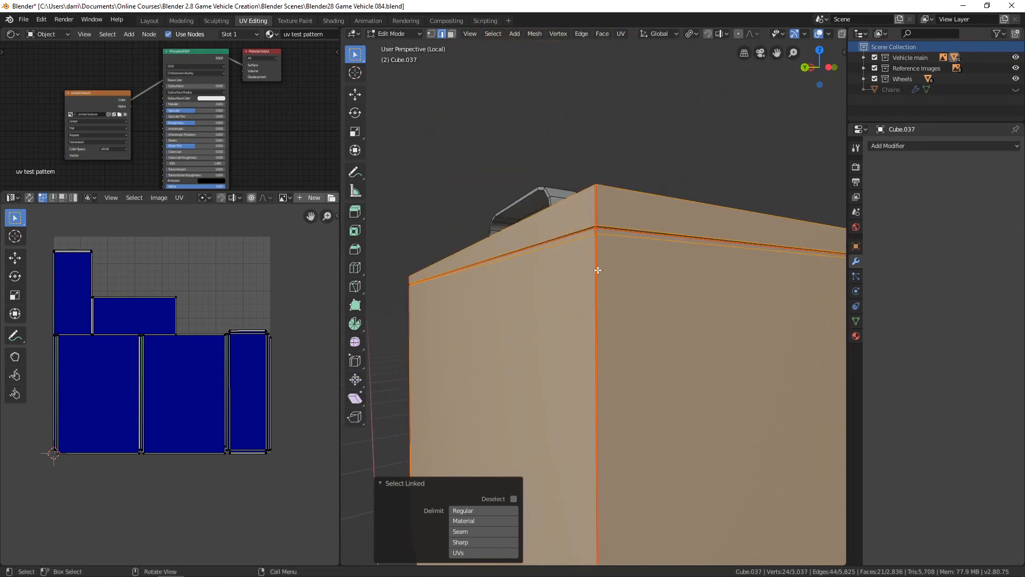
pyautogui.scroll(-4, 598, 270)
pyautogui.moveTo(630, 287); pyautogui.dragTo(559, 296, button='middle')
pyautogui.press('Tab')
pyautogui.press('Tab')
pyautogui.scroll(3, 559, 291)
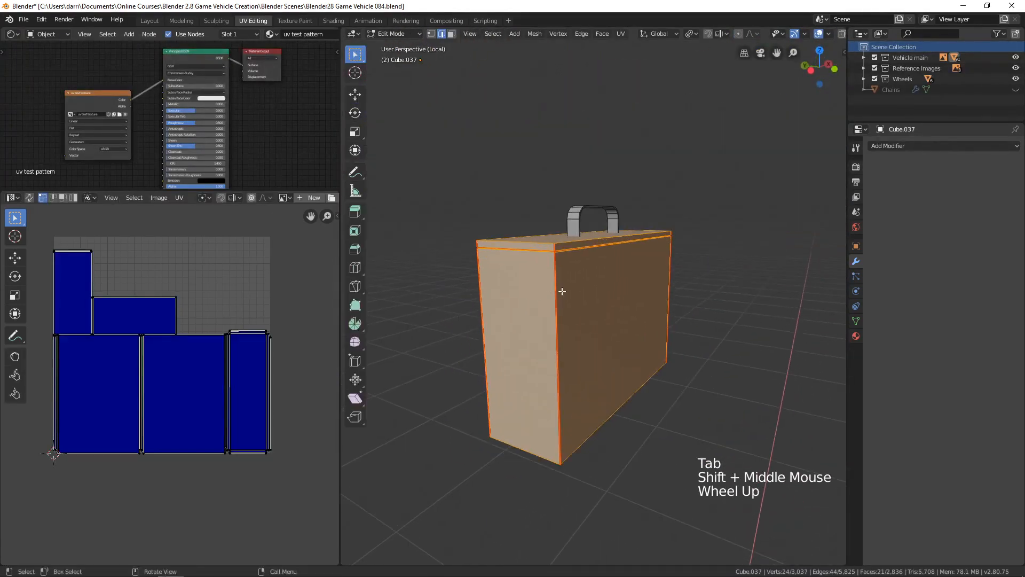
pyautogui.moveTo(438, 298); pyautogui.dragTo(491, 293, button='middle')
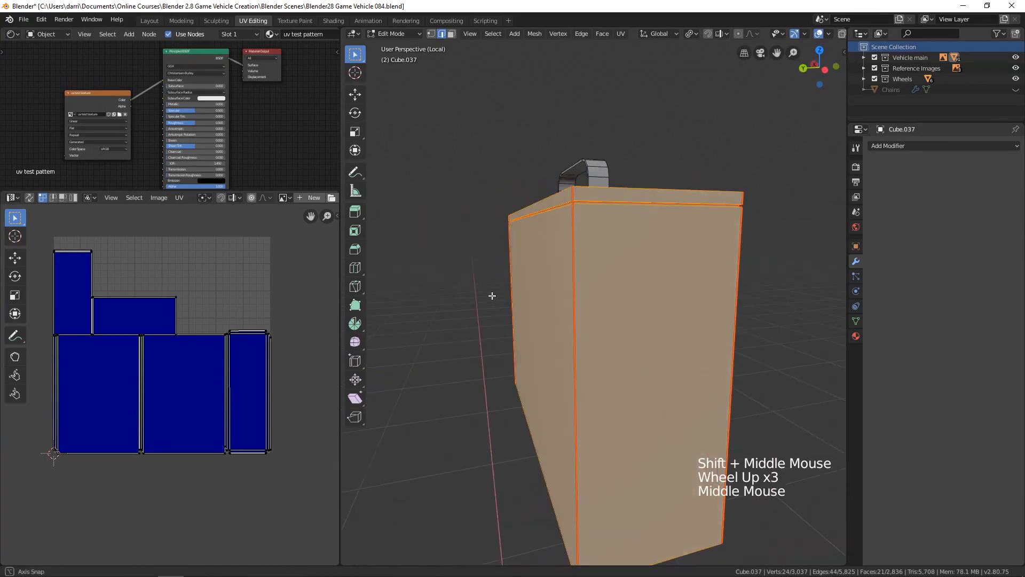
# Clear the seam from one vertical corner of the ammunition box, from the groove down, keeping the lid's corner edge marked.
pyautogui.keyDown('shift'); pyautogui.scroll(1, 569, 282); pyautogui.keyUp('shift')
pyautogui.keyDown('shift'); pyautogui.moveTo(569, 282); pyautogui.dragTo(589, 310, button='middle'); pyautogui.keyUp('shift')
pyautogui.click(570, 287)
pyautogui.scroll(2, 588, 269)
pyautogui.scroll(1, 605, 267)
pyautogui.keyDown('shift'); pyautogui.click(561, 257); pyautogui.keyUp('shift')
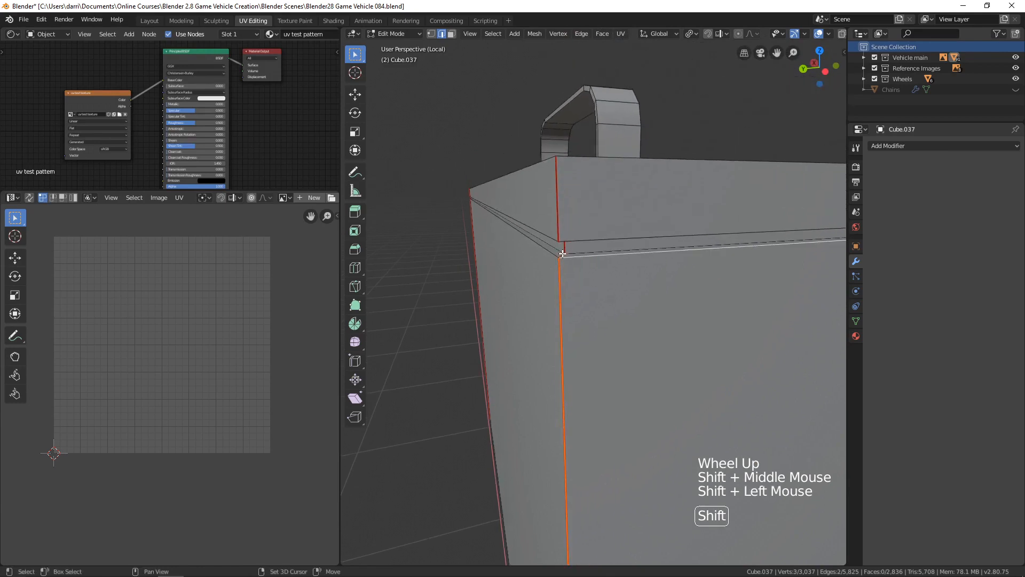
pyautogui.click(565, 249)
pyautogui.keyDown('shift'); pyautogui.click(562, 256); pyautogui.keyUp('shift')
pyautogui.keyDown('shift'); pyautogui.click(559, 277); pyautogui.keyUp('shift')
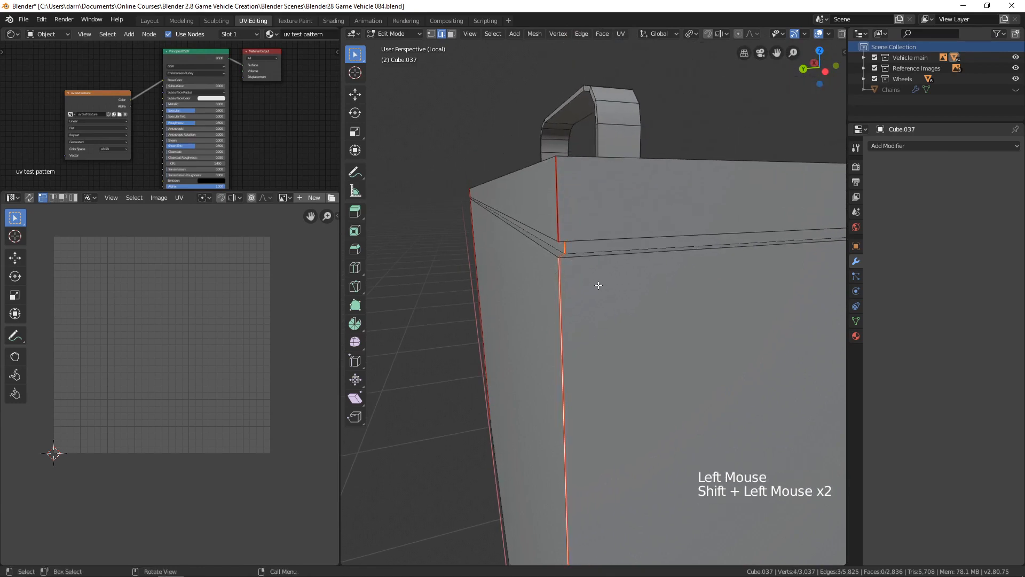
pyautogui.hotkey('ctrl', 'e')
pyautogui.click(575, 287)
pyautogui.scroll(-3, 572, 291)
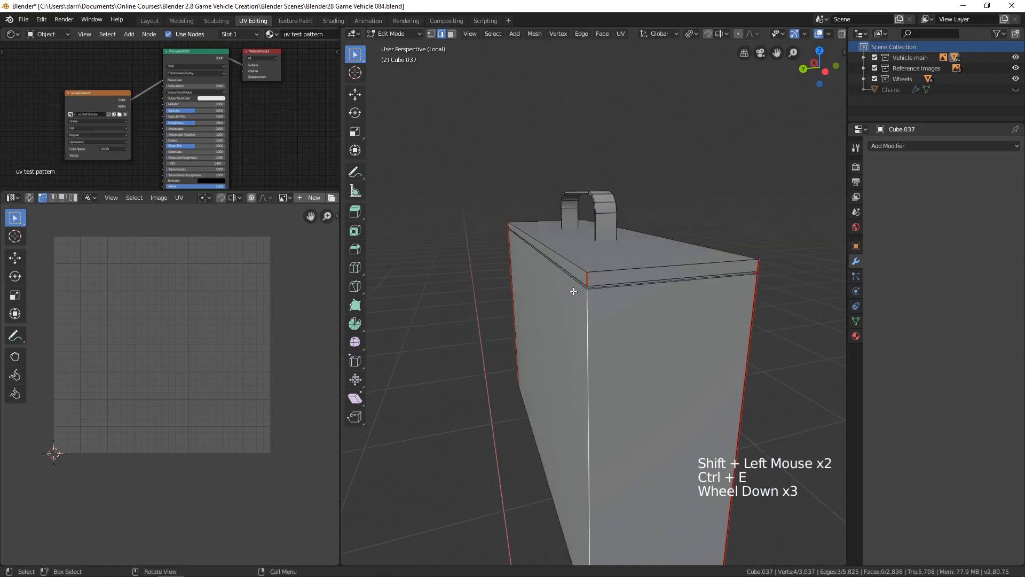
pyautogui.hotkey('alt', 'a')
# Clear the seam from the vertical edges below the lid at a second corner of the ammunition box.
pyautogui.moveTo(499, 314); pyautogui.dragTo(622, 284, button='middle')
pyautogui.scroll(3, 604, 294)
pyautogui.scroll(-1, 649, 294)
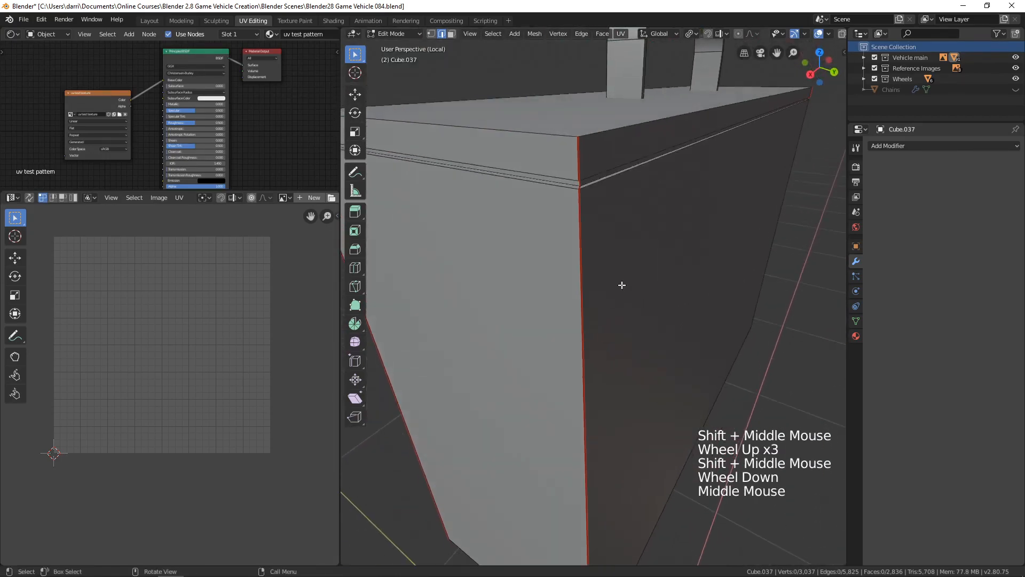
pyautogui.click(593, 240)
pyautogui.keyDown('shift'); pyautogui.click(582, 232); pyautogui.keyUp('shift')
pyautogui.hotkey('ctrl', 'e')
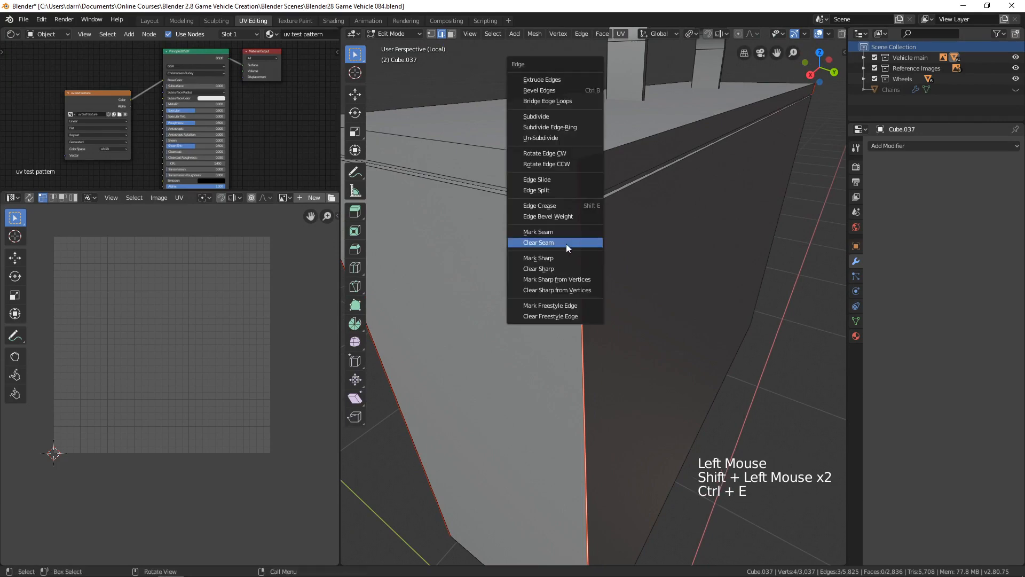
pyautogui.click(565, 244)
# Clear the seam from the body and groove edges at a third corner of the ammunition box and deselect everything.
pyautogui.moveTo(529, 279); pyautogui.dragTo(597, 293, button='middle')
pyautogui.keyDown('shift'); pyautogui.click(597, 293); pyautogui.keyUp('shift')
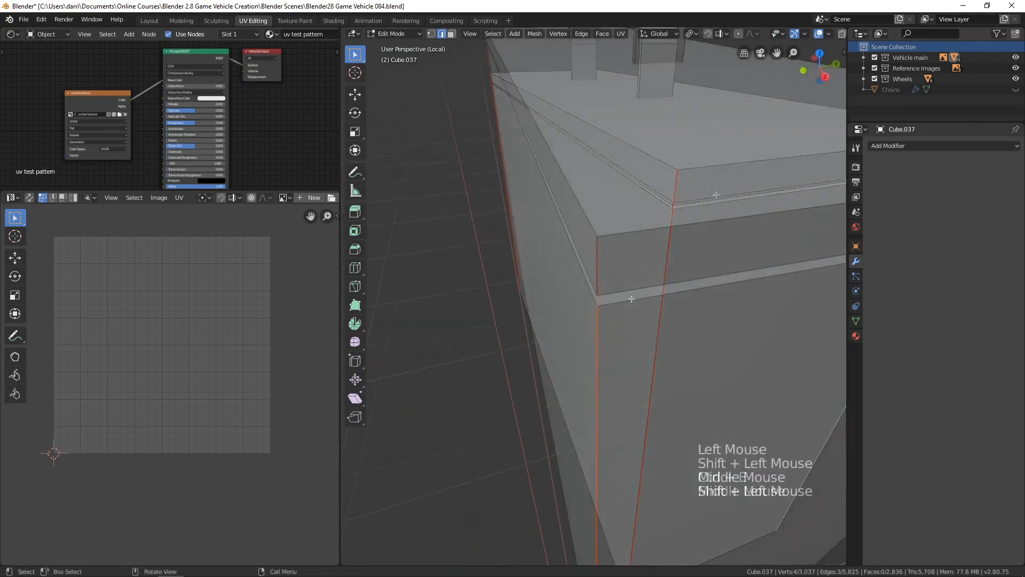
pyautogui.hotkey('ctrl', 'e')
pyautogui.click(588, 289)
pyautogui.hotkey('alt', 'a')
# Select the linked ammunition box without its handle and unwrap it.
pyautogui.scroll(-6, 675, 291)
pyautogui.moveTo(675, 291); pyautogui.dragTo(544, 287, button='middle')
pyautogui.press('l')
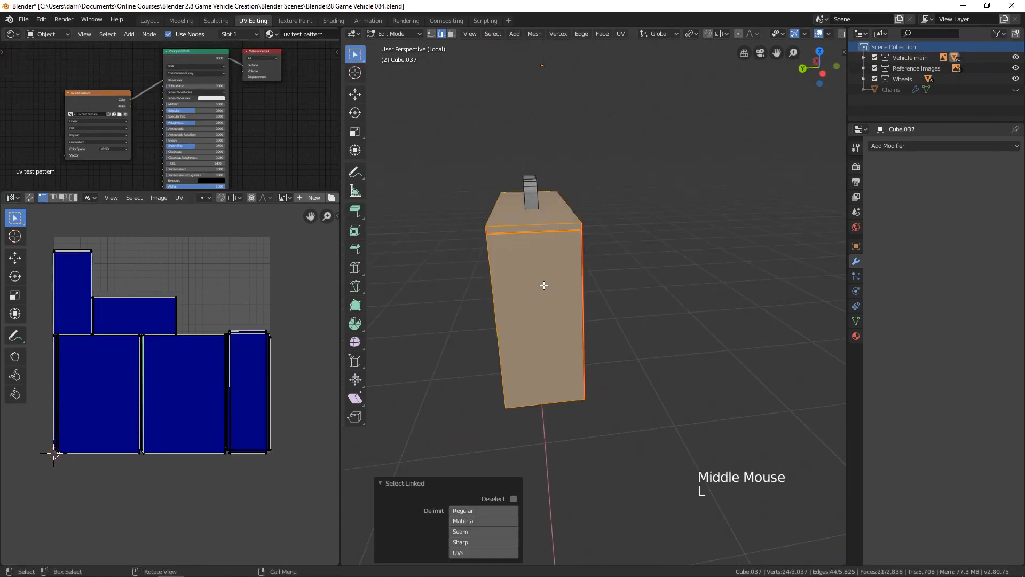
pyautogui.press('u')
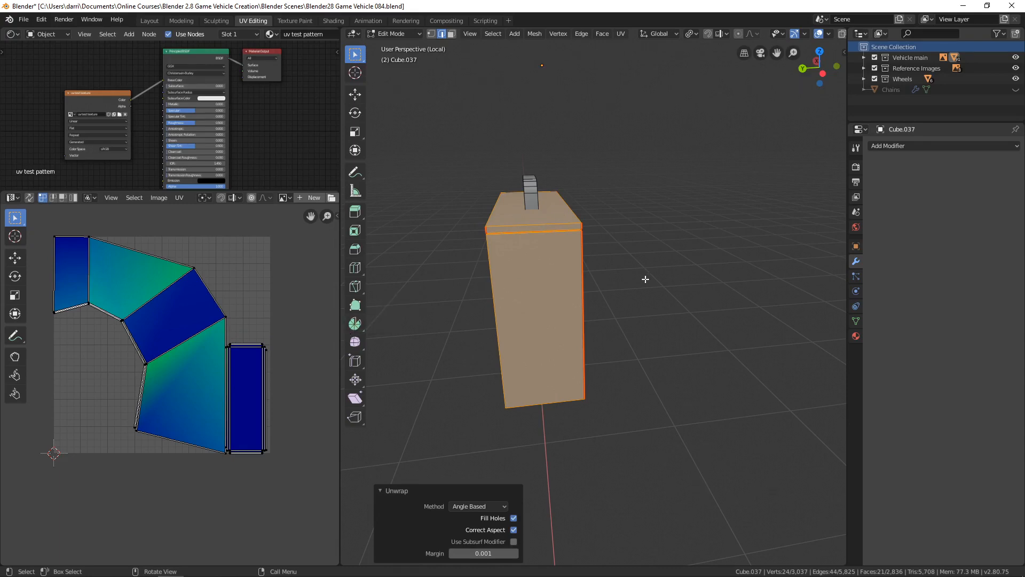
# Mark one more vertical corner edge loop as a seam so that a narrow end of the box is seamed on both sides.
pyautogui.moveTo(541, 315); pyautogui.dragTo(502, 309, button='middle')
pyautogui.keyDown('alt'); pyautogui.click(540, 309); pyautogui.keyUp('alt')
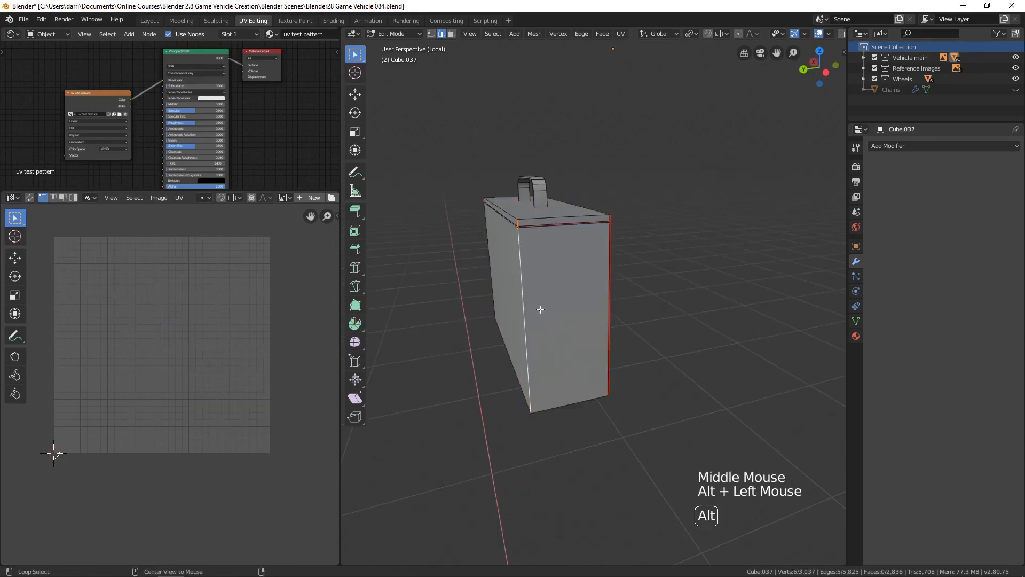
pyautogui.hotkey('ctrl', 'e')
pyautogui.click(521, 314)
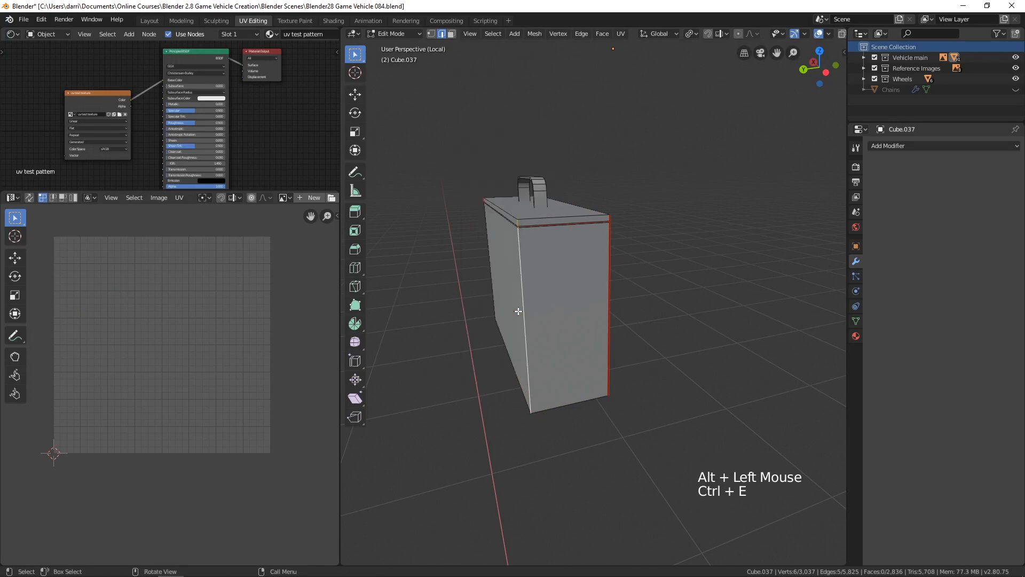
pyautogui.hotkey('ctrl', 'e')
pyautogui.click(510, 305)
pyautogui.hotkey('alt', 'a')
# Select the linked ammunition box and unwrap it with the Conformal method.
pyautogui.moveTo(600, 339); pyautogui.dragTo(544, 303, button='middle')
pyautogui.press('l')
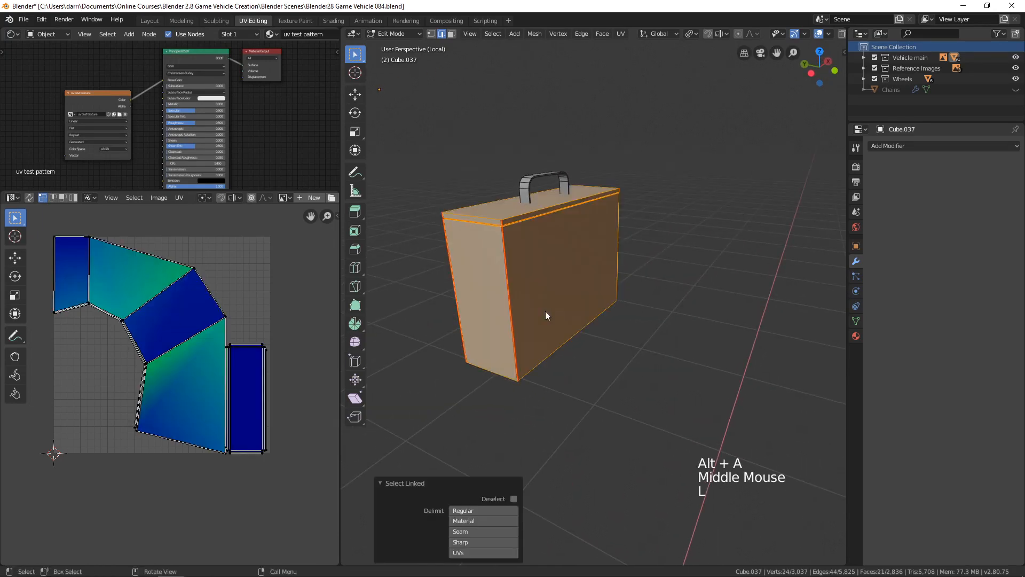
pyautogui.press('u')
pyautogui.click(523, 313)
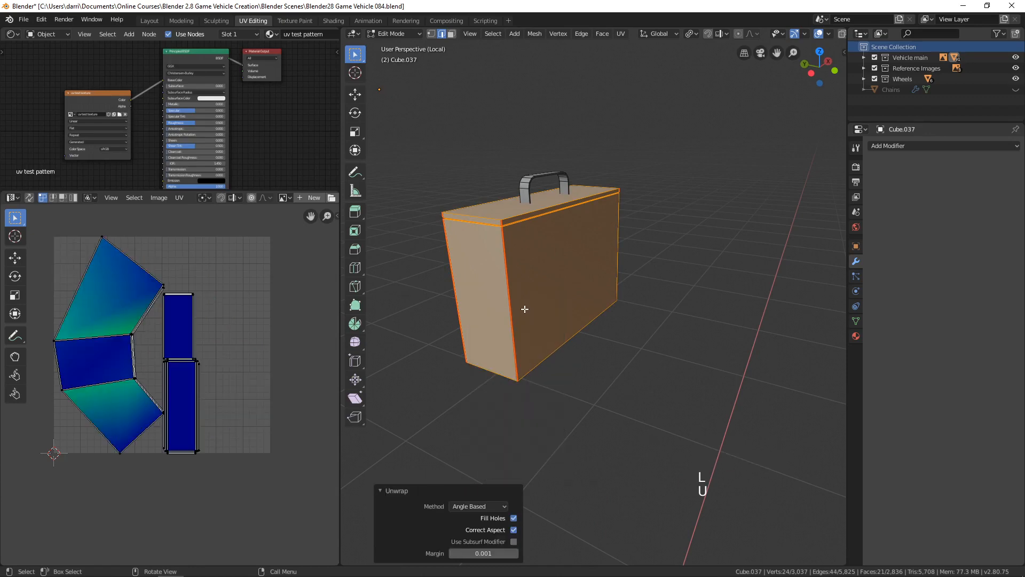
pyautogui.click(481, 505)
pyautogui.click(475, 530)
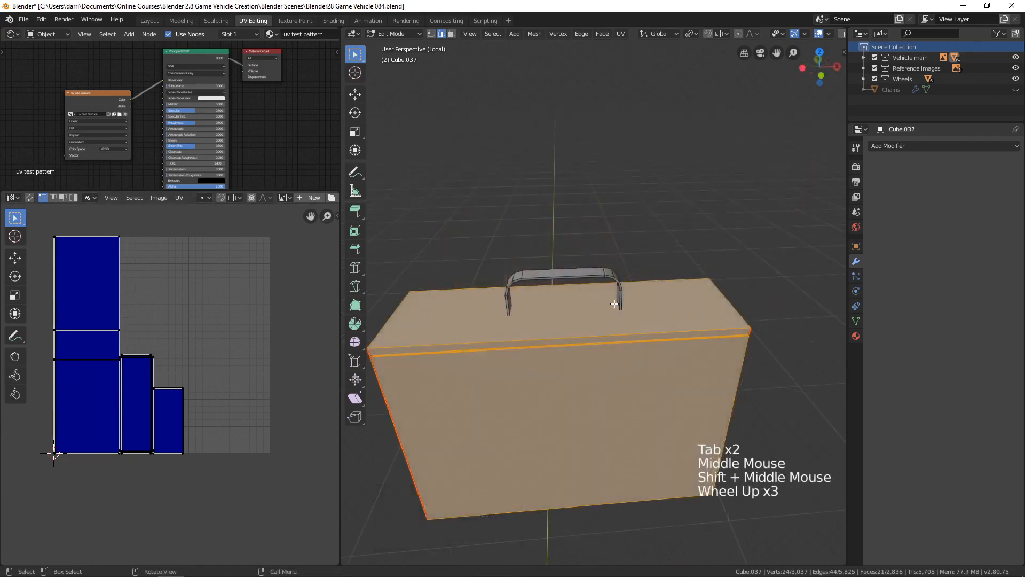
# Isolate the carrying handle by hiding everything else, frame it and check its underside in Object Mode.
pyautogui.hotkey('alt', 'a')
pyautogui.press('l')
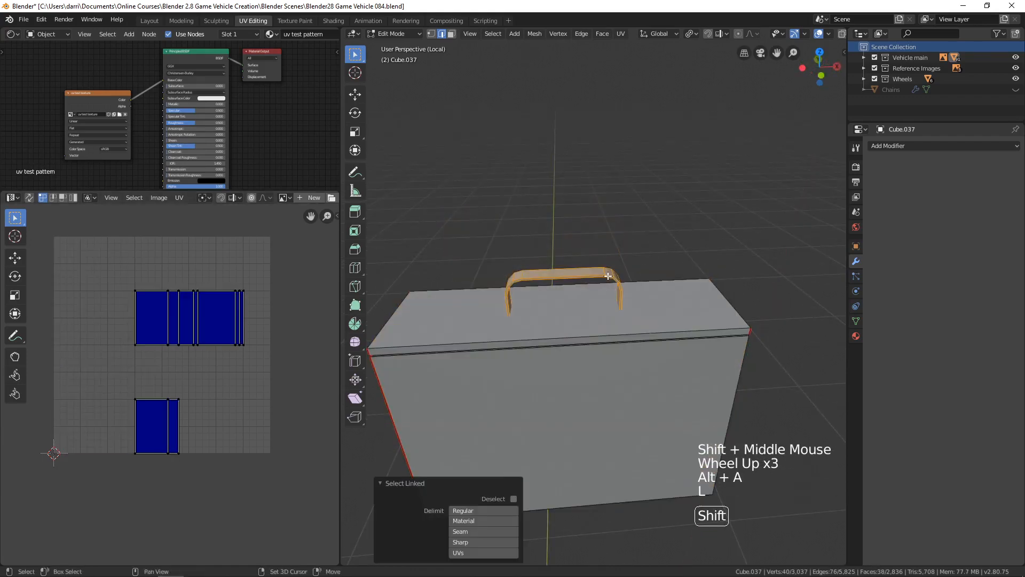
pyautogui.hotkey('shift', 'h')
pyautogui.press('KP_Decimal')
pyautogui.moveTo(591, 309); pyautogui.dragTo(558, 306, button='middle')
pyautogui.press('Tab')
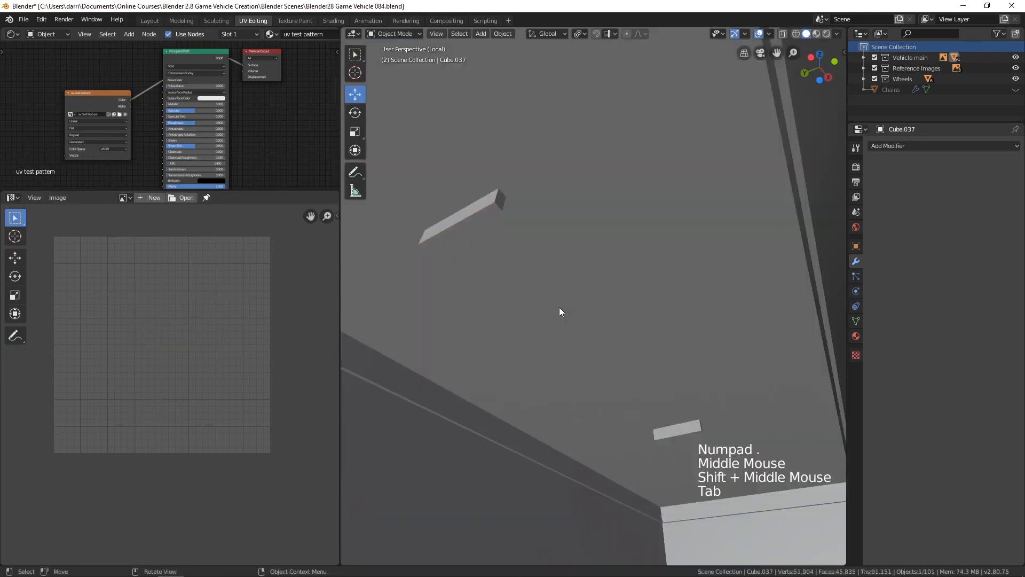
pyautogui.press('Tab')
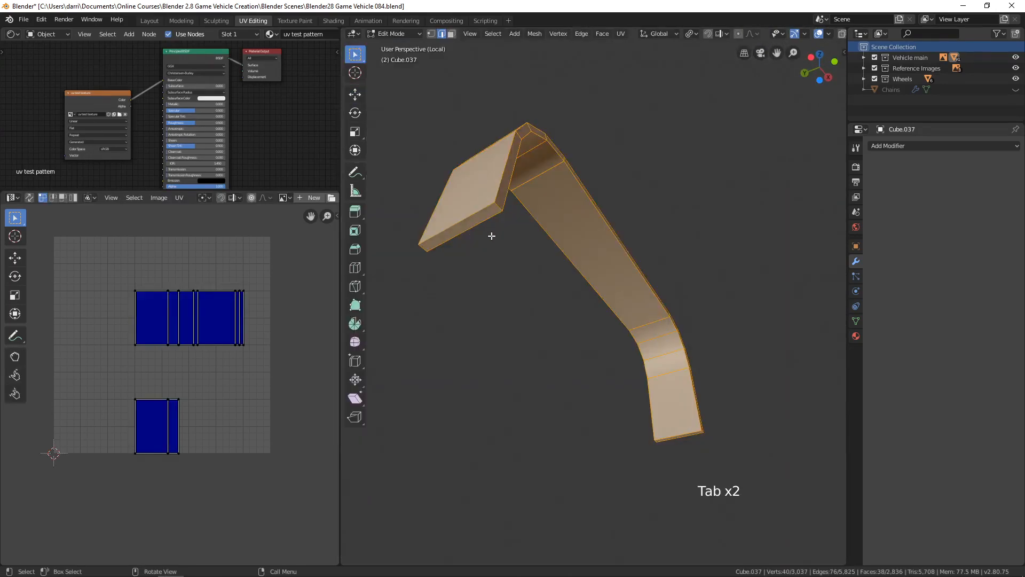
# Delete the two small end faces where the handle's legs meet the lid.
pyautogui.press('3')
pyautogui.click(468, 225)
pyautogui.moveTo(696, 455); pyautogui.dragTo(629, 414, button='middle')
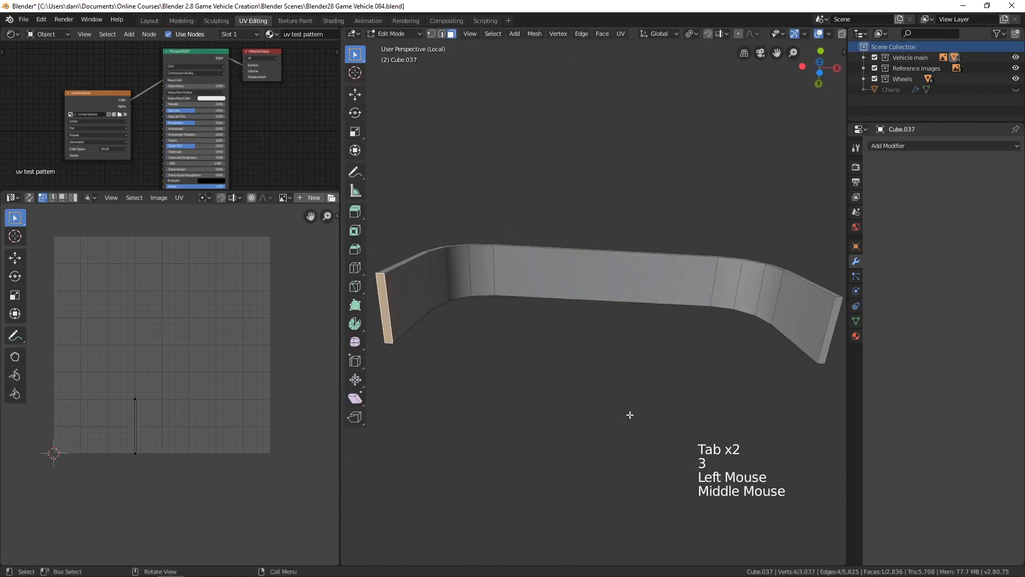
pyautogui.keyDown('shift'); pyautogui.click(826, 350); pyautogui.keyUp('shift')
pyautogui.press('x')
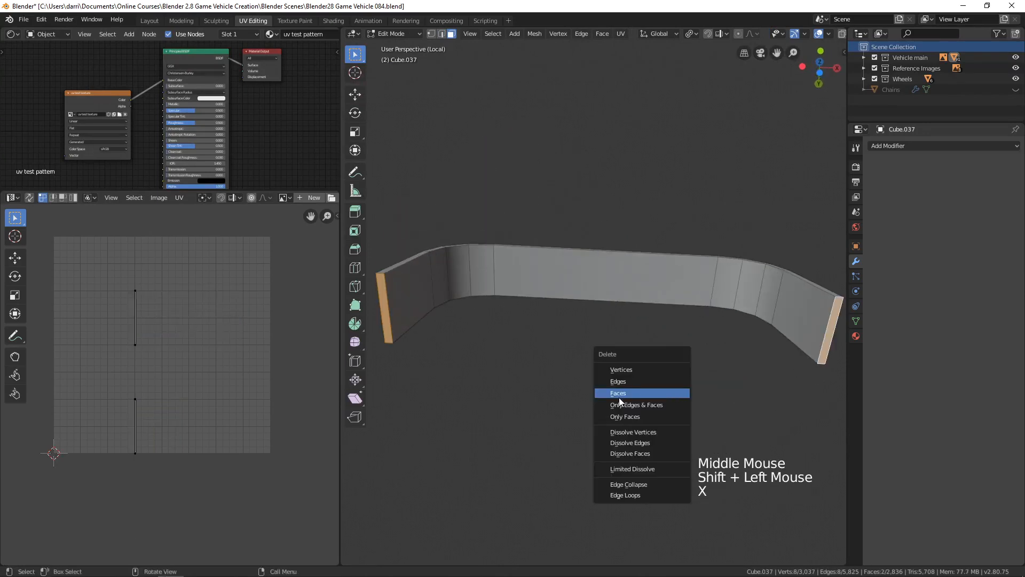
pyautogui.click(619, 398)
pyautogui.moveTo(611, 393); pyautogui.dragTo(596, 417, button='middle')
# Mark two diagonally opposite long edge loops running along the handle as seams.
pyautogui.press('2')
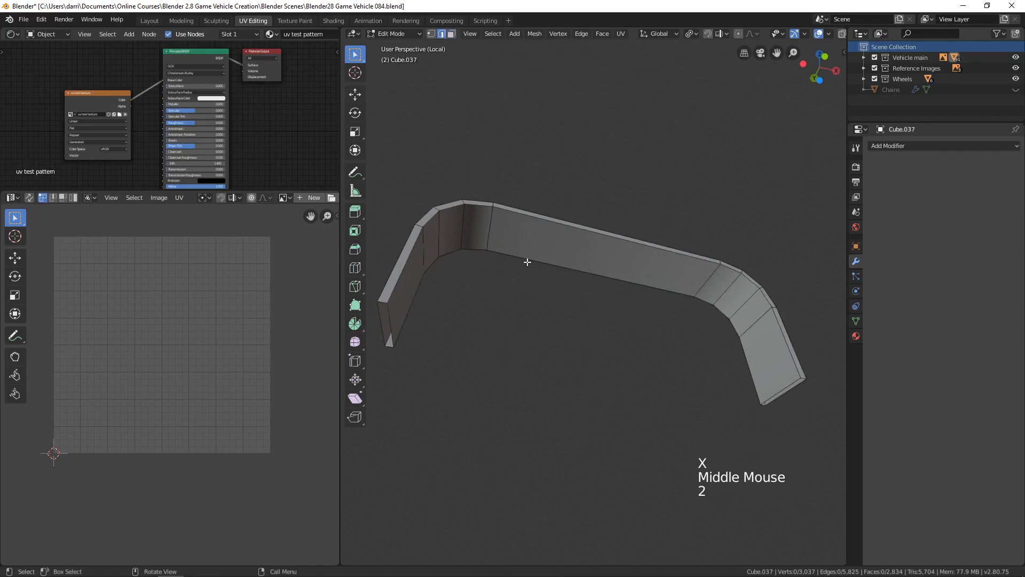
pyautogui.keyDown('alt'); pyautogui.click(404, 271); pyautogui.keyUp('alt')
pyautogui.keyDown('alt'); pyautogui.keyDown('shift'); pyautogui.click(412, 303); pyautogui.keyUp('shift'); pyautogui.keyUp('alt')
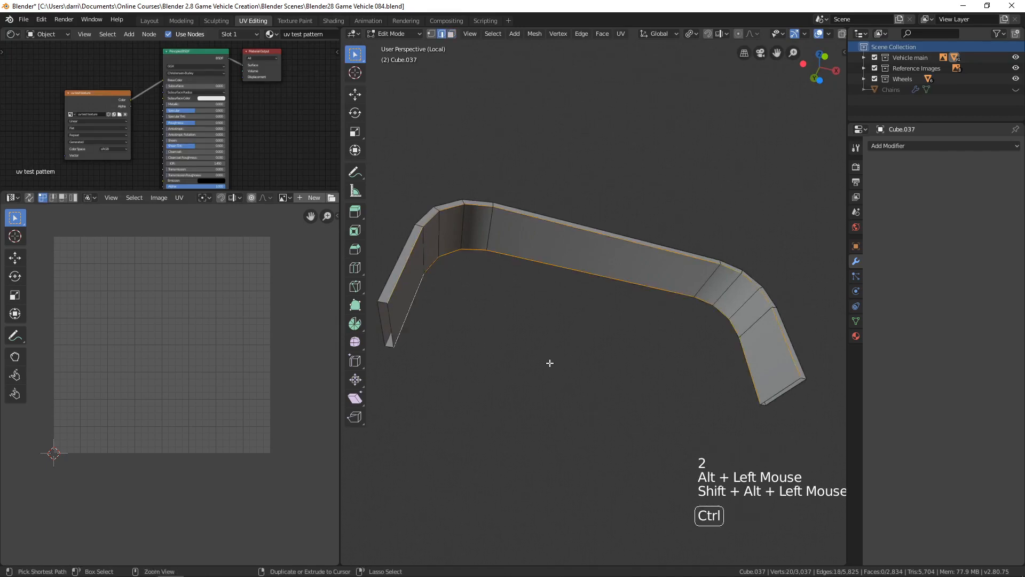
pyautogui.hotkey('ctrl', 'e')
pyautogui.click(504, 363)
# Unwrap the entire handle, compare the Angle Based and Conformal methods, and settle on Conformal.
pyautogui.scroll(-3, 566, 353)
pyautogui.moveTo(565, 352); pyautogui.dragTo(596, 425, button='middle')
pyautogui.press('a')
pyautogui.press('u')
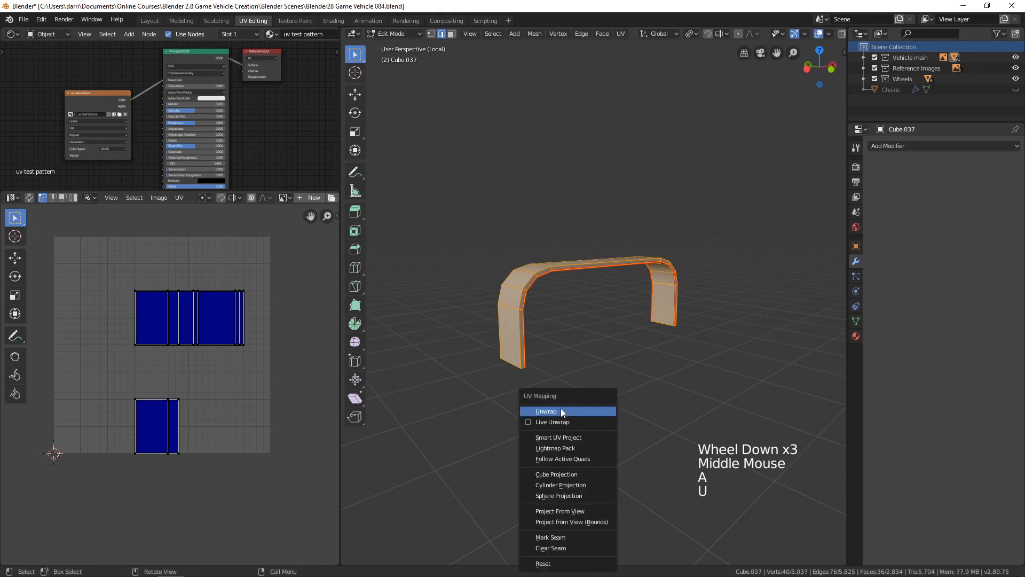
pyautogui.click(559, 410)
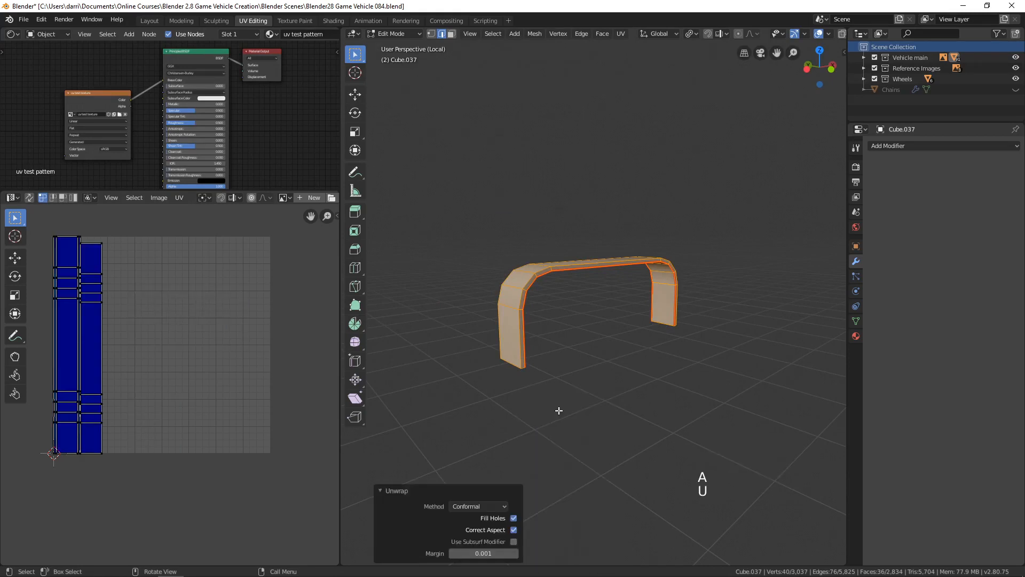
pyautogui.moveTo(483, 510); pyautogui.dragTo(476, 515)
pyautogui.click(479, 505)
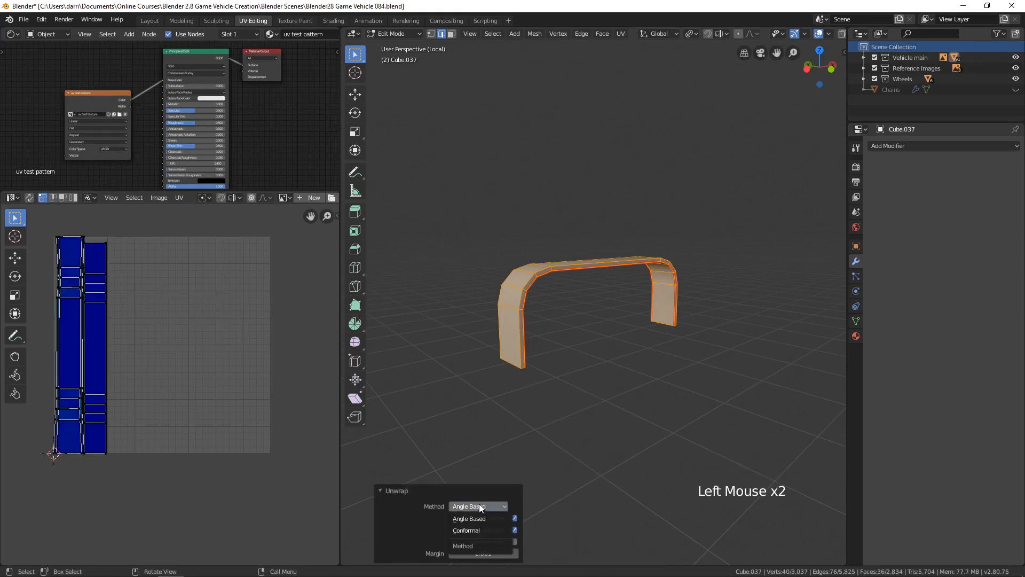
pyautogui.click(476, 529)
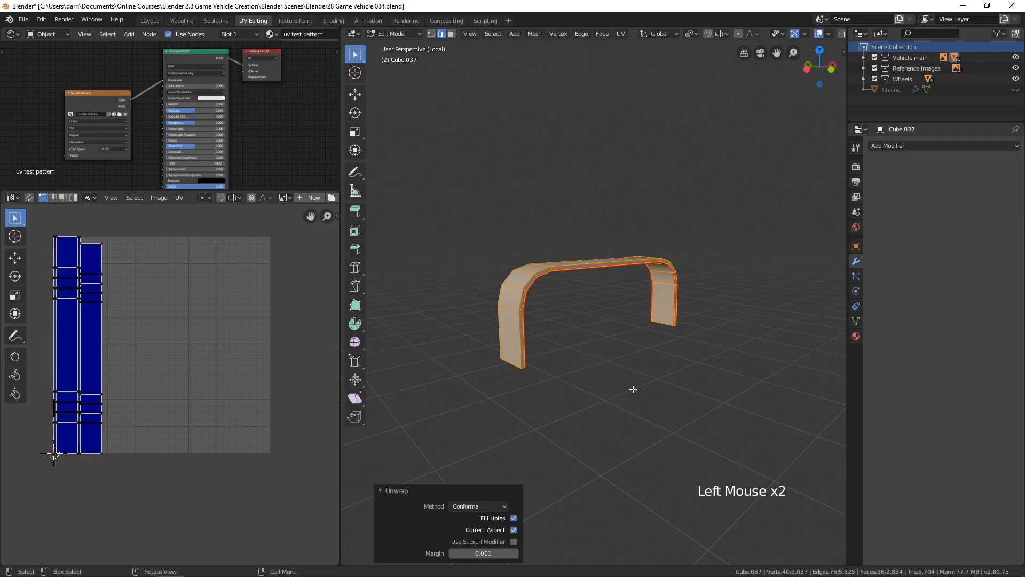
# Reveal all the hidden geometry of the vehicle mesh.
pyautogui.scroll(-3, 633, 389)
pyautogui.hotkey('alt', 'h')
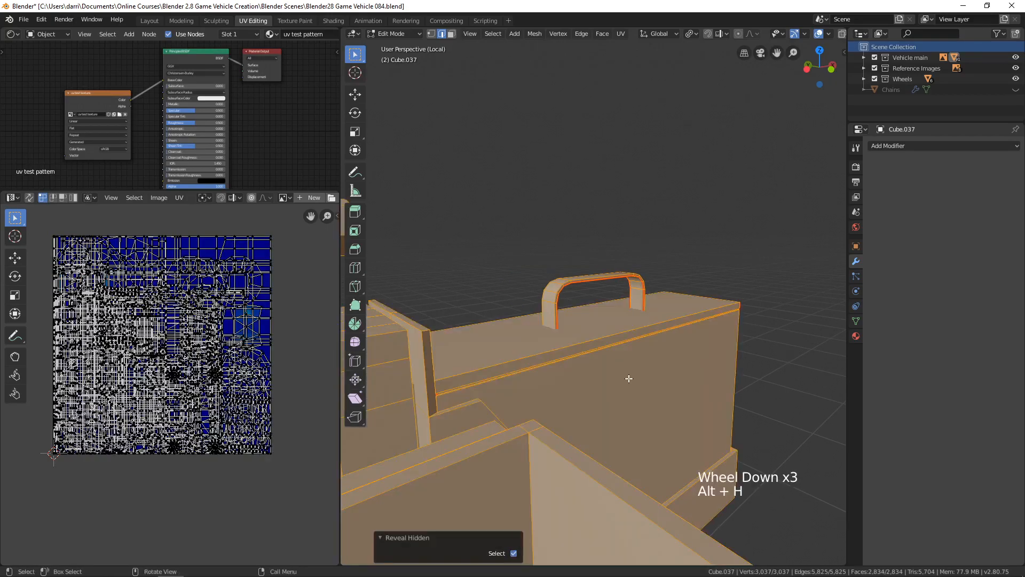
# Clear the selection and display the checker test texture on the mounted gun assembly with material preview shading.
pyautogui.hotkey('alt', 'a')
pyautogui.scroll(-3, 628, 378)
pyautogui.moveTo(721, 370); pyautogui.dragTo(644, 331, button='middle')
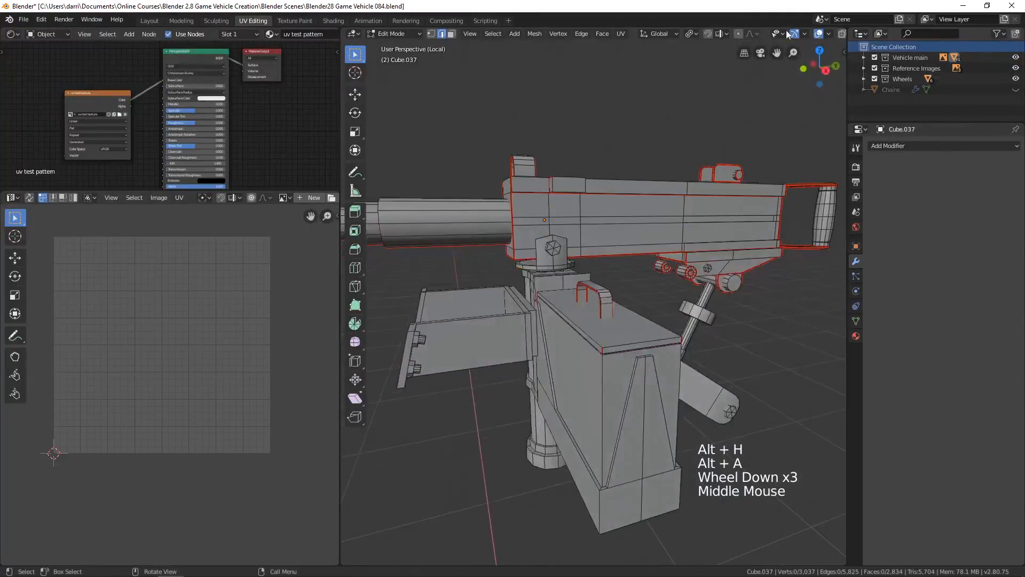
pyautogui.middleClick(788, 34)
pyautogui.moveTo(793, 34); pyautogui.dragTo(734, 33, button='middle')
pyautogui.click(817, 34)
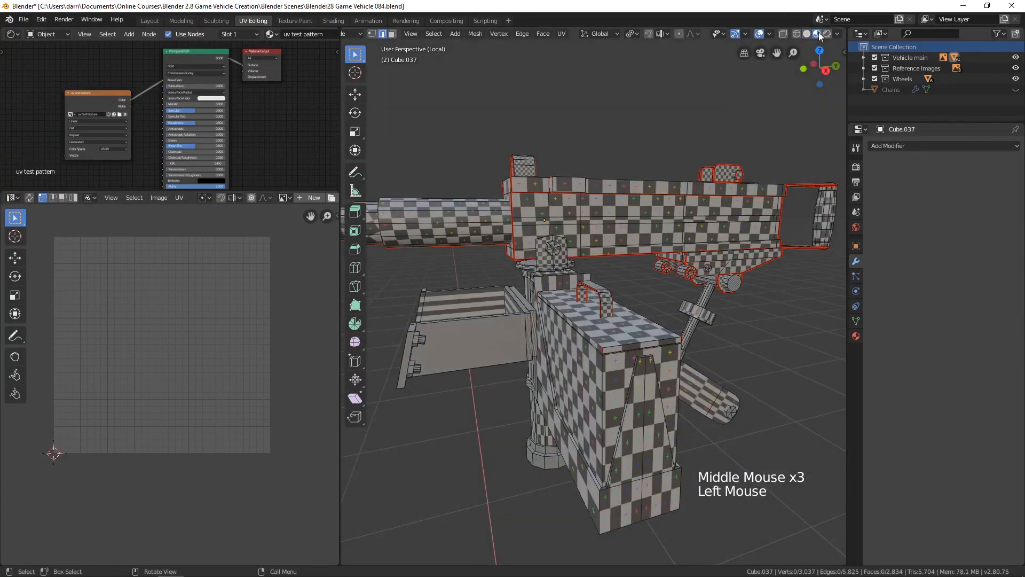
pyautogui.moveTo(673, 341); pyautogui.dragTo(599, 397, button='middle')
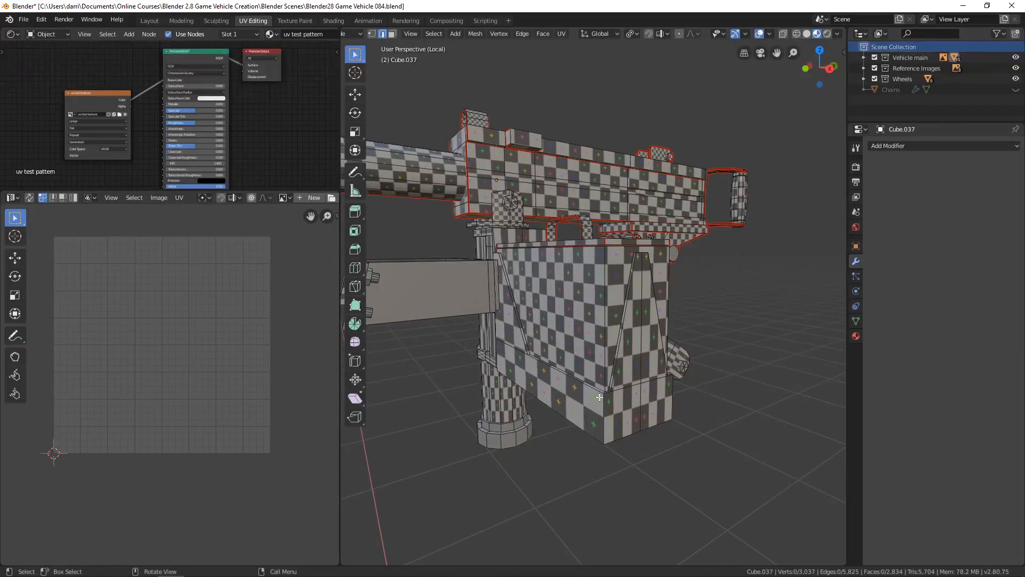
# Select the whole linked bracket that holds the ammunition box and hide all other geometry.
pyautogui.keyDown('shift'); pyautogui.moveTo(705, 329); pyautogui.dragTo(614, 395, button='middle'); pyautogui.keyUp('shift')
pyautogui.press('l')
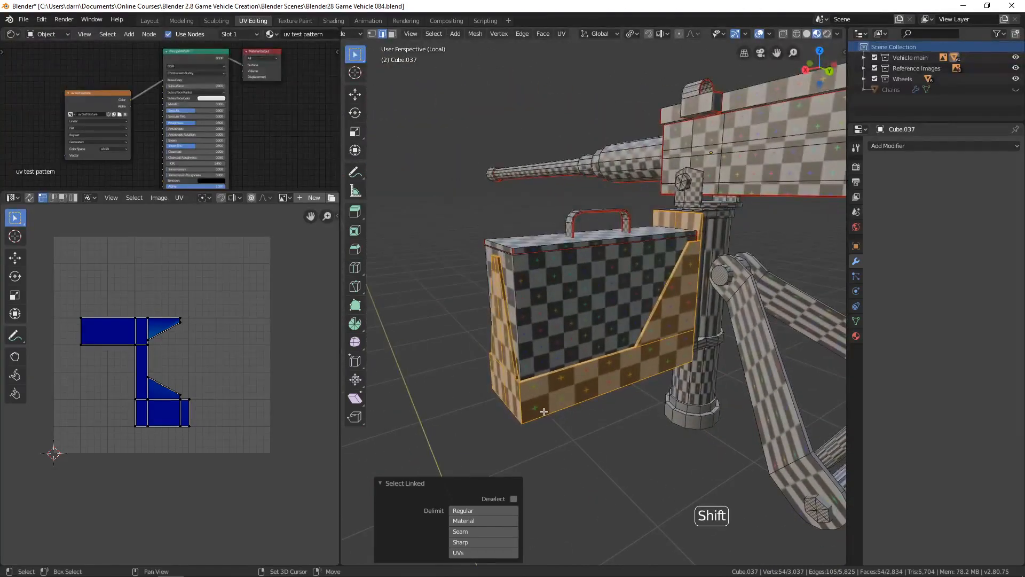
pyautogui.hotkey('shift', 'h')
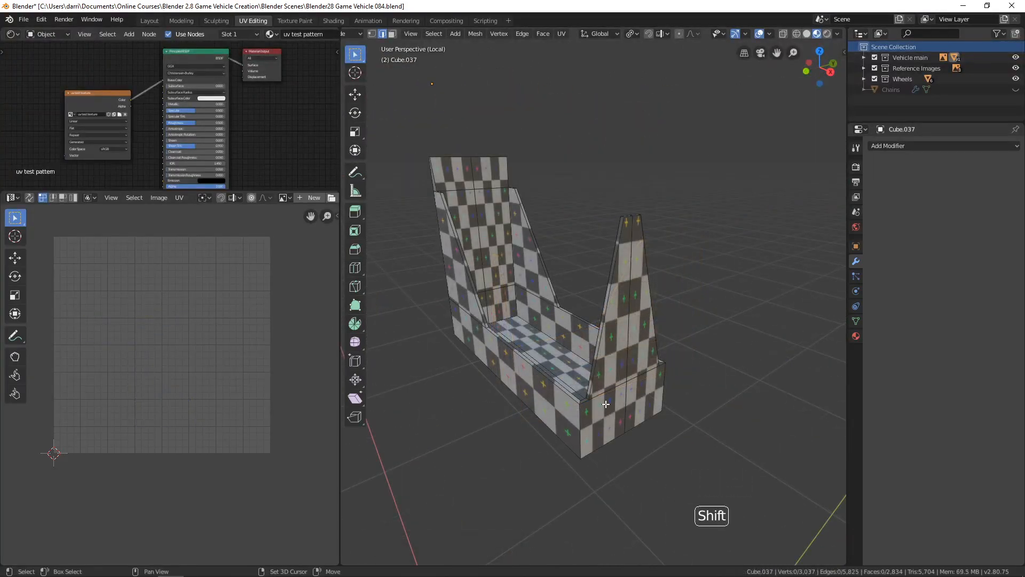
pyautogui.keyDown('shift'); pyautogui.moveTo(685, 384); pyautogui.dragTo(646, 384, button='middle'); pyautogui.keyUp('shift')
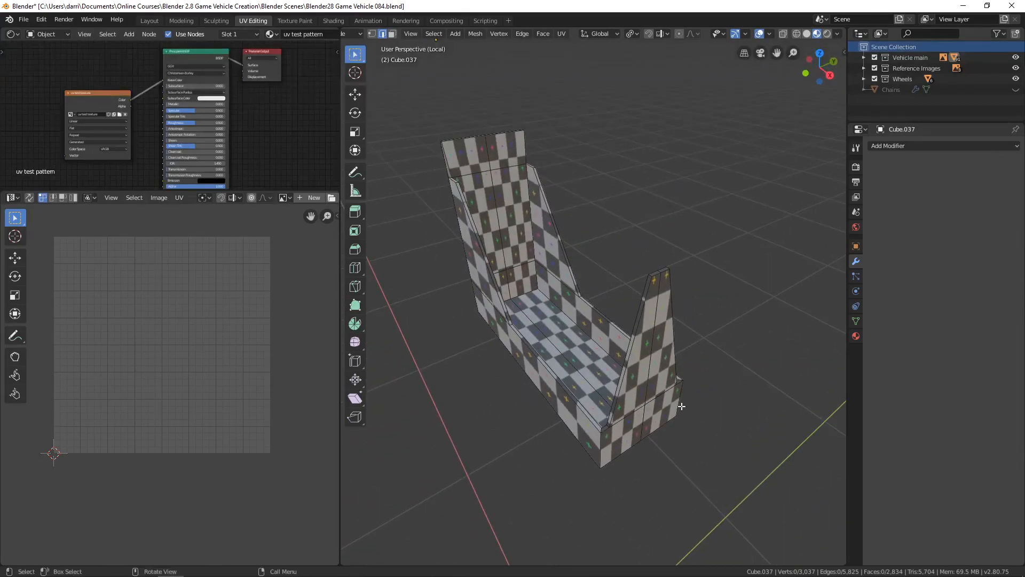
pyautogui.scroll(1, 681, 406)
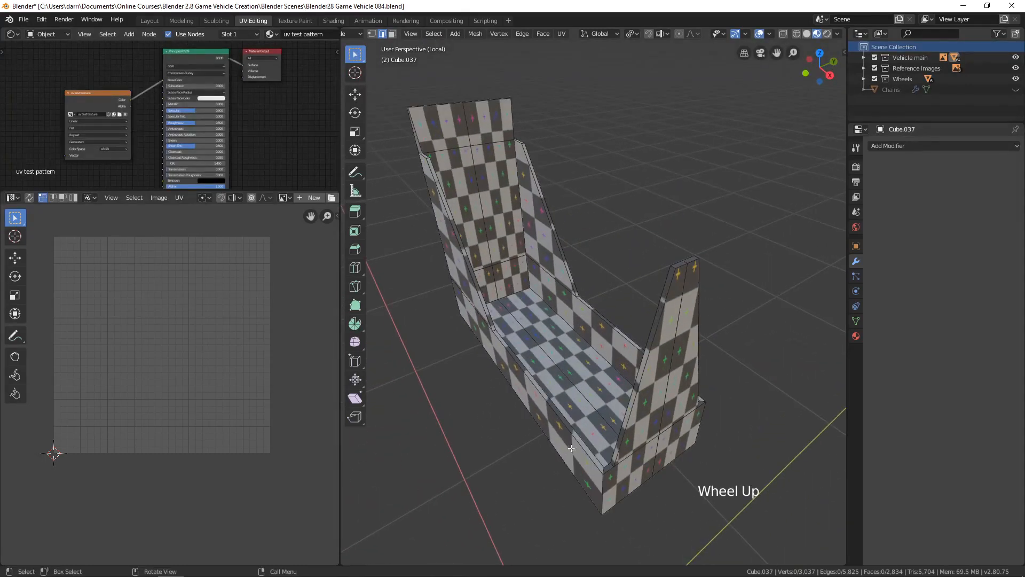
pyautogui.moveTo(571, 448); pyautogui.dragTo(574, 437, button='middle')
# Unwrap the entire ammunition box bracket using Smart UV Project with an angle limit of 89.
pyautogui.press('a')
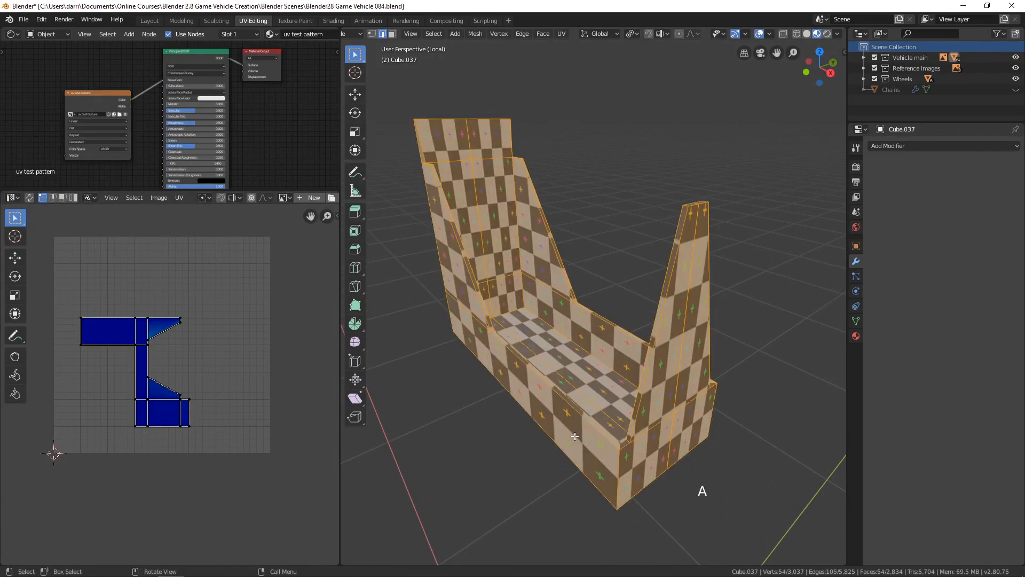
pyautogui.press('u')
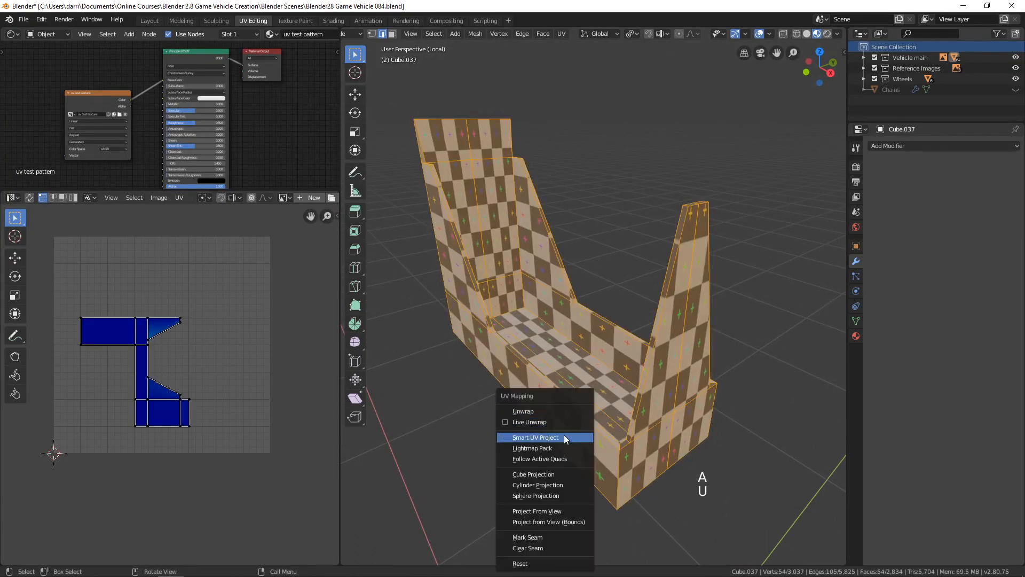
pyautogui.click(563, 438)
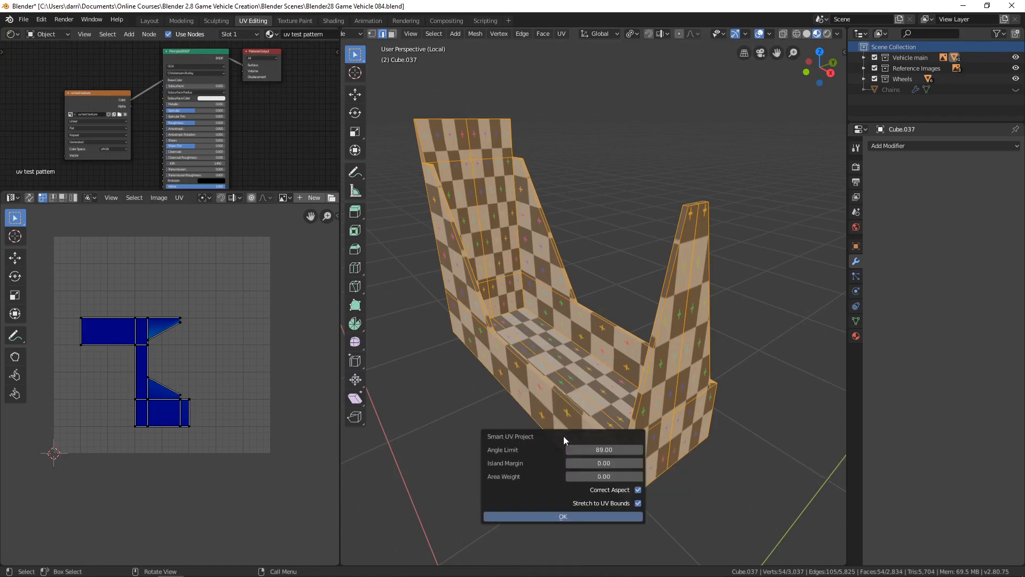
pyautogui.click(573, 516)
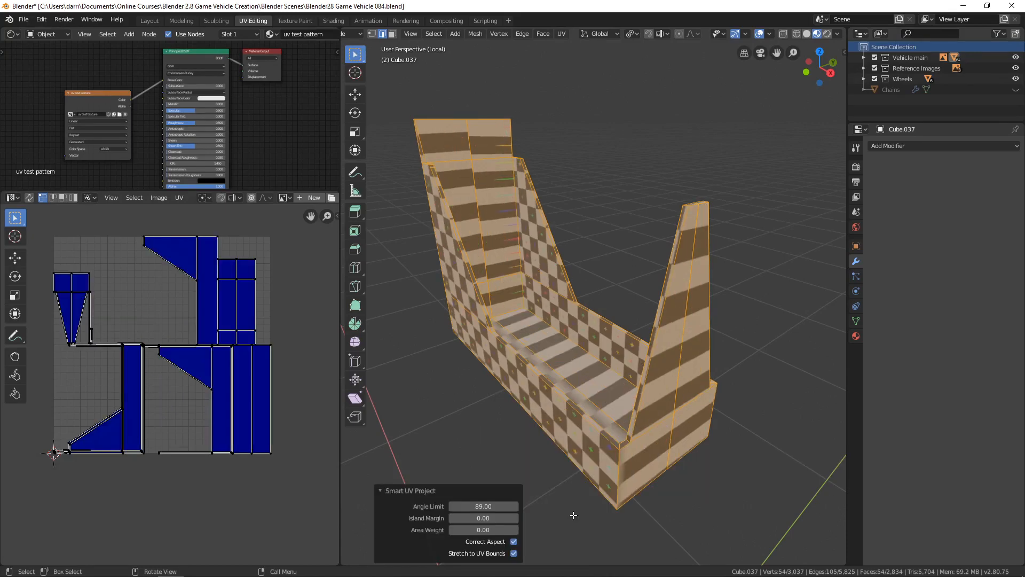
# Lower the Smart UV Project angle limit to 79.88 and inspect the checker pattern on the bracket.
pyautogui.moveTo(660, 441); pyautogui.dragTo(644, 480, button='middle')
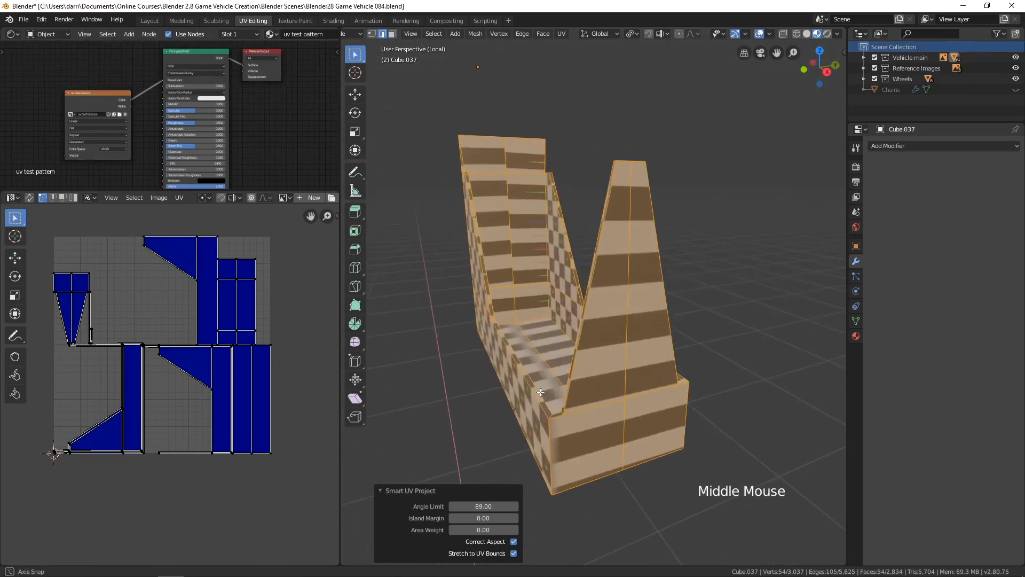
pyautogui.click(480, 507)
pyautogui.moveTo(479, 507); pyautogui.dragTo(233, 485)
pyautogui.moveTo(325, 489); pyautogui.dragTo(418, 506)
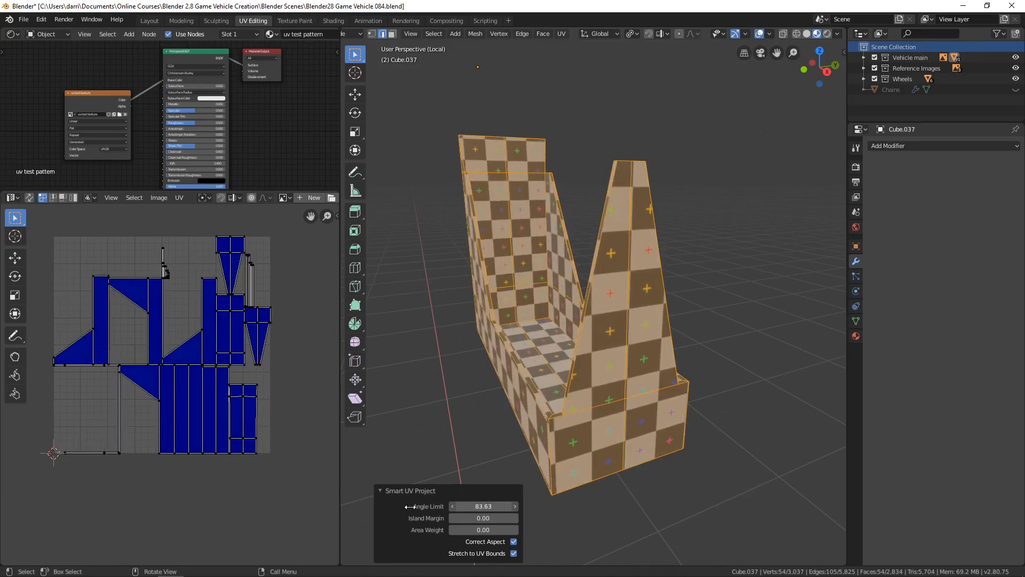
pyautogui.moveTo(408, 506); pyautogui.dragTo(376, 506)
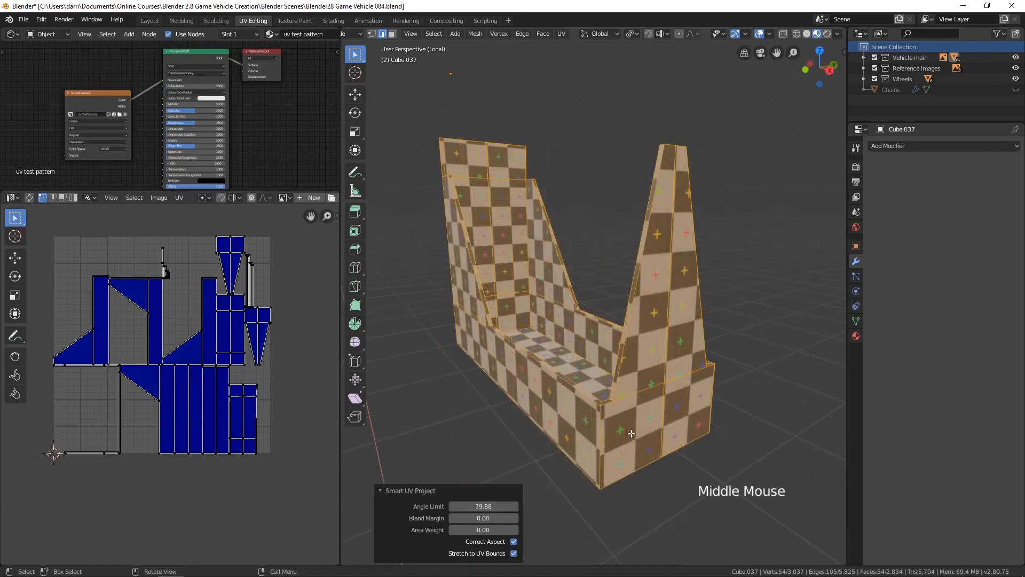
pyautogui.moveTo(640, 432); pyautogui.dragTo(635, 450, button='middle')
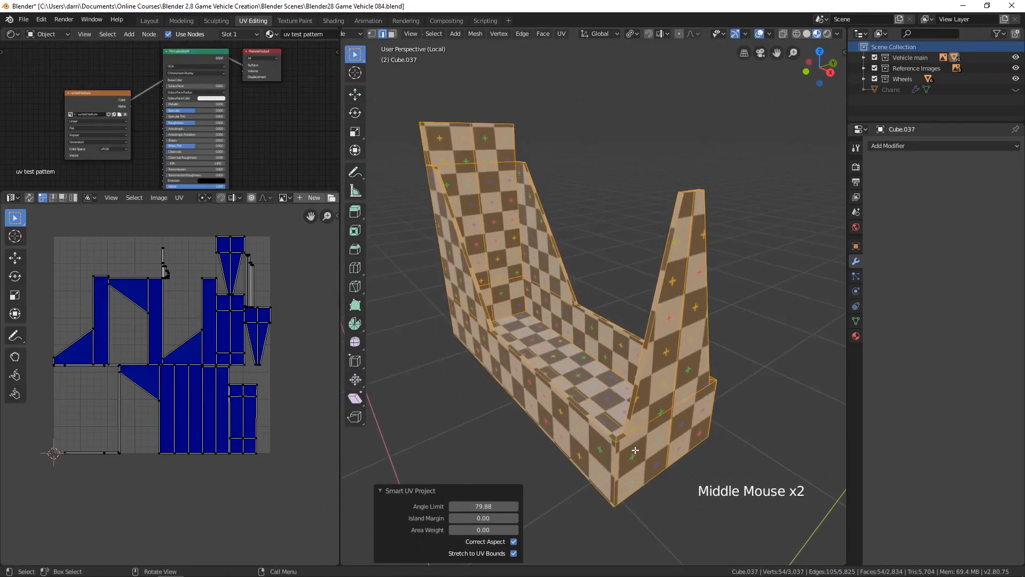
# Show the bracket in solid shading with X-ray, using face selection with nothing selected.
pyautogui.click(807, 34)
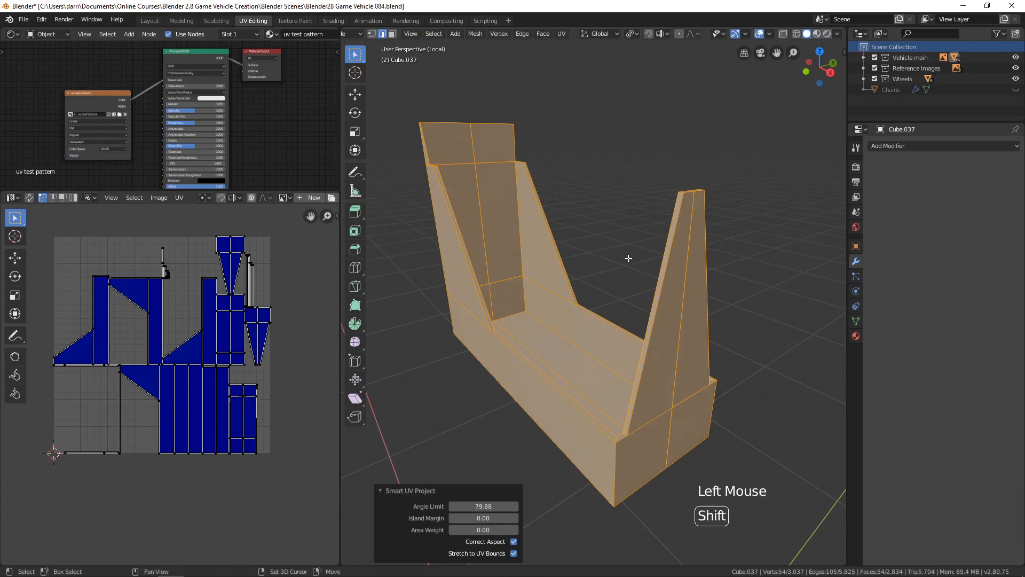
pyautogui.keyDown('shift'); pyautogui.moveTo(623, 275); pyautogui.dragTo(622, 242, button='middle'); pyautogui.keyUp('shift')
pyautogui.press('3')
pyautogui.moveTo(617, 292); pyautogui.dragTo(604, 327, button='middle')
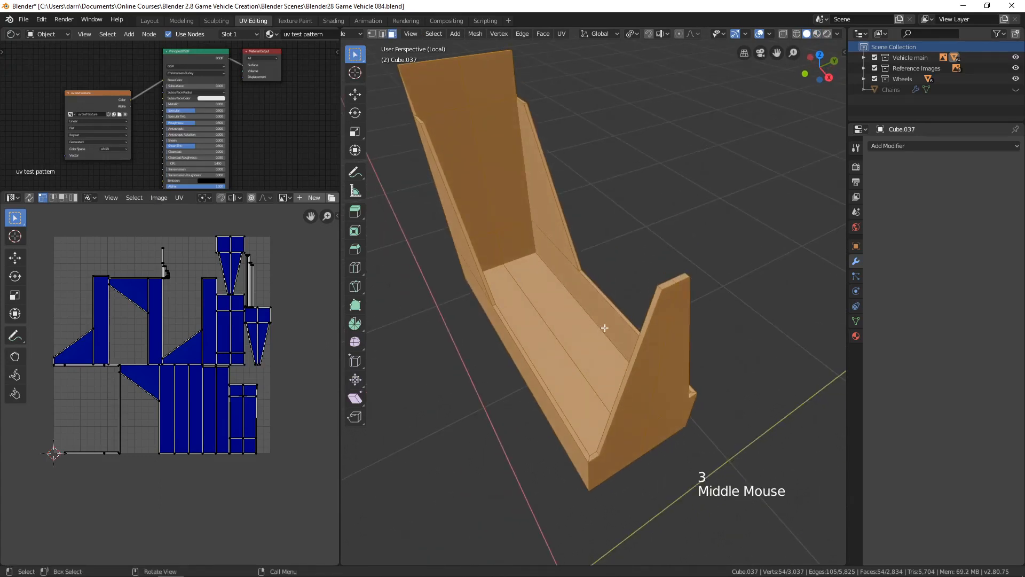
pyautogui.hotkey('alt', 'a')
pyautogui.hotkey('alt', 'z')
# Delete the four hidden internal faces along the centre line of the bracket's floor and tall back plate.
pyautogui.scroll(3, 589, 359)
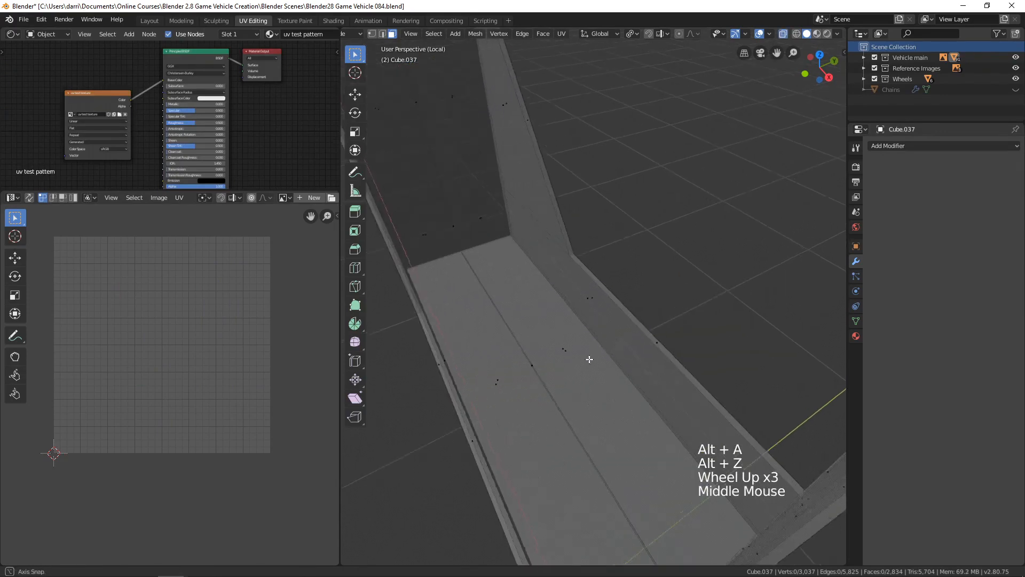
pyautogui.moveTo(589, 359); pyautogui.dragTo(600, 300, button='middle')
pyautogui.scroll(2, 614, 300)
pyautogui.scroll(1, 600, 300)
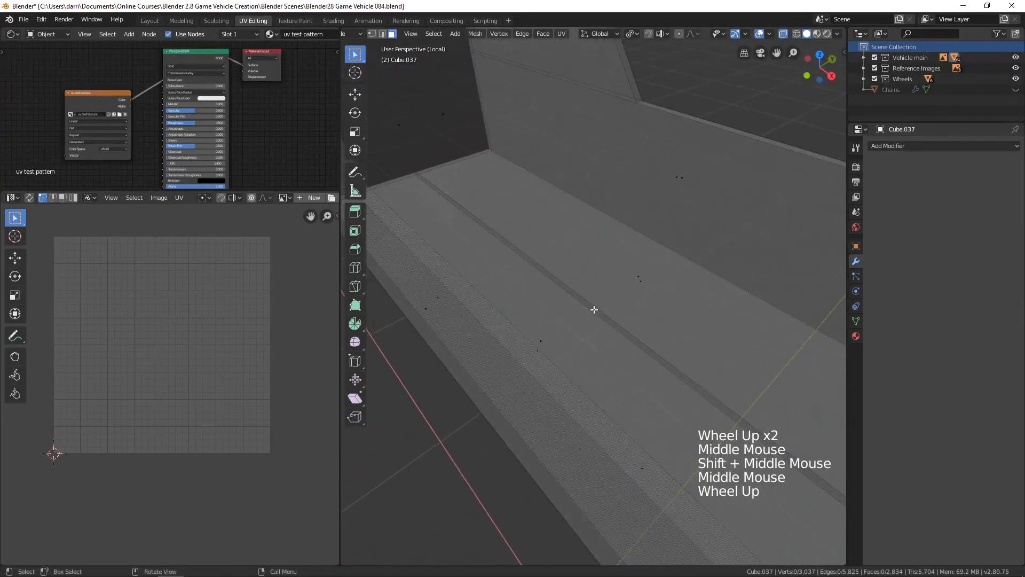
pyautogui.click(656, 357)
pyautogui.scroll(-5, 656, 357)
pyautogui.keyDown('shift'); pyautogui.moveTo(657, 358); pyautogui.dragTo(572, 304, button='middle'); pyautogui.keyUp('shift')
pyautogui.scroll(4, 556, 300)
pyautogui.keyDown('shift'); pyautogui.click(507, 357); pyautogui.keyUp('shift')
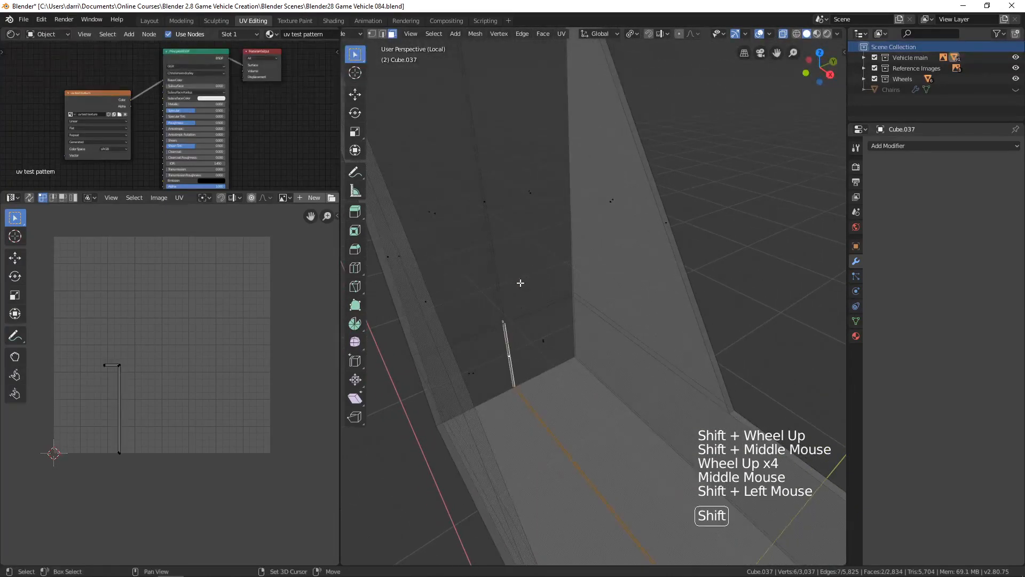
pyautogui.keyDown('shift'); pyautogui.click(490, 232); pyautogui.keyUp('shift')
pyautogui.scroll(-2, 518, 267)
pyautogui.keyDown('shift'); pyautogui.moveTo(522, 279); pyautogui.dragTo(510, 133, button='middle'); pyautogui.keyUp('shift')
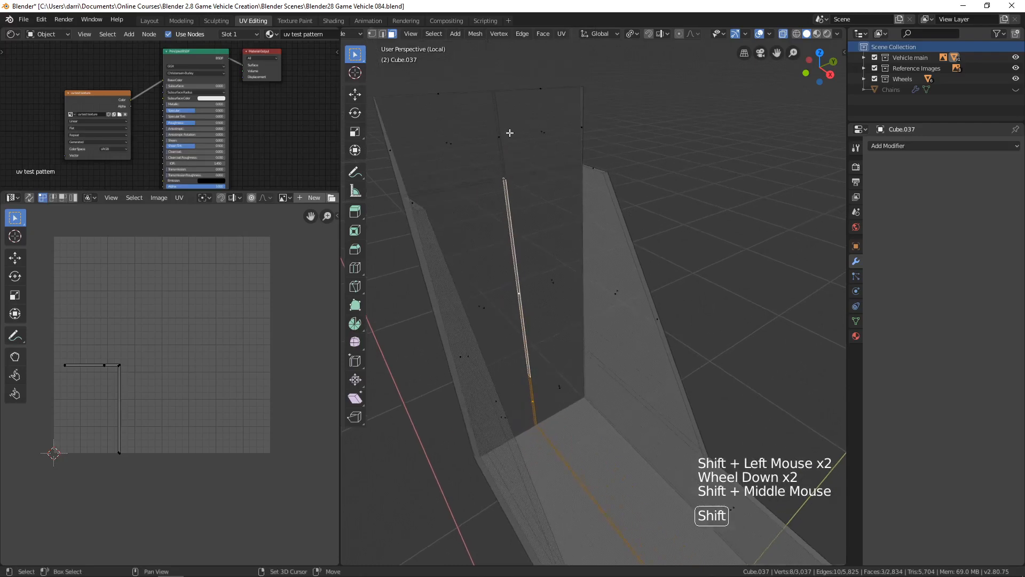
pyautogui.keyDown('shift'); pyautogui.click(499, 146); pyautogui.keyUp('shift')
pyautogui.press('x')
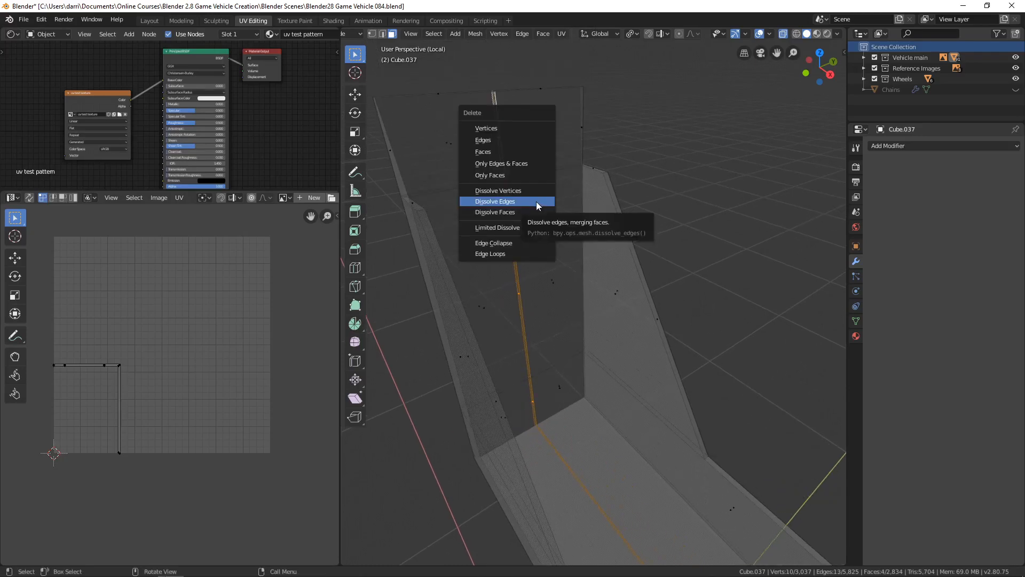
pyautogui.click(497, 151)
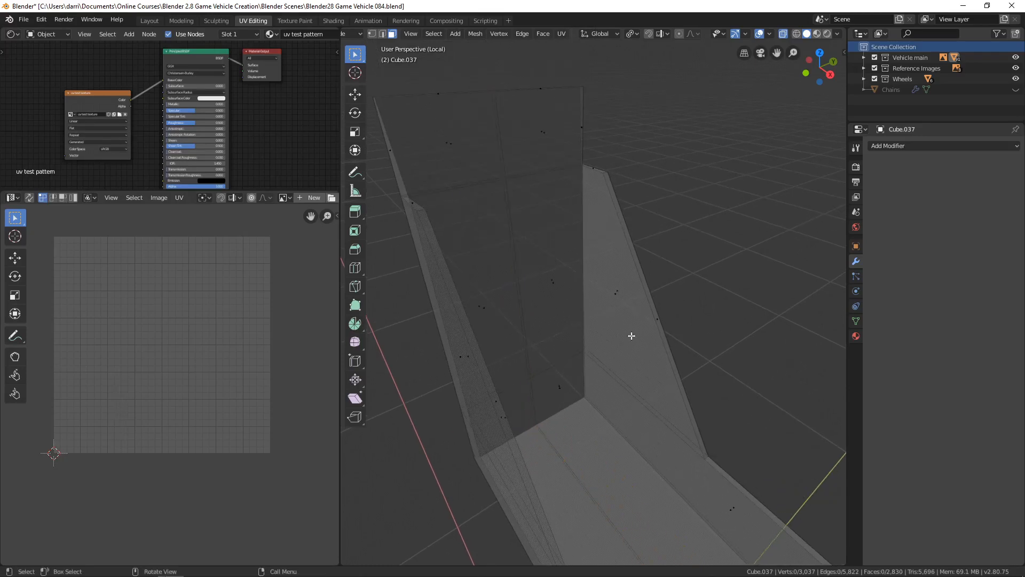
# Delete the two hidden internal faces running down the middle of the bracket's tapered end plate.
pyautogui.keyDown('shift'); pyautogui.moveTo(632, 335); pyautogui.dragTo(539, 231, button='middle'); pyautogui.keyUp('shift')
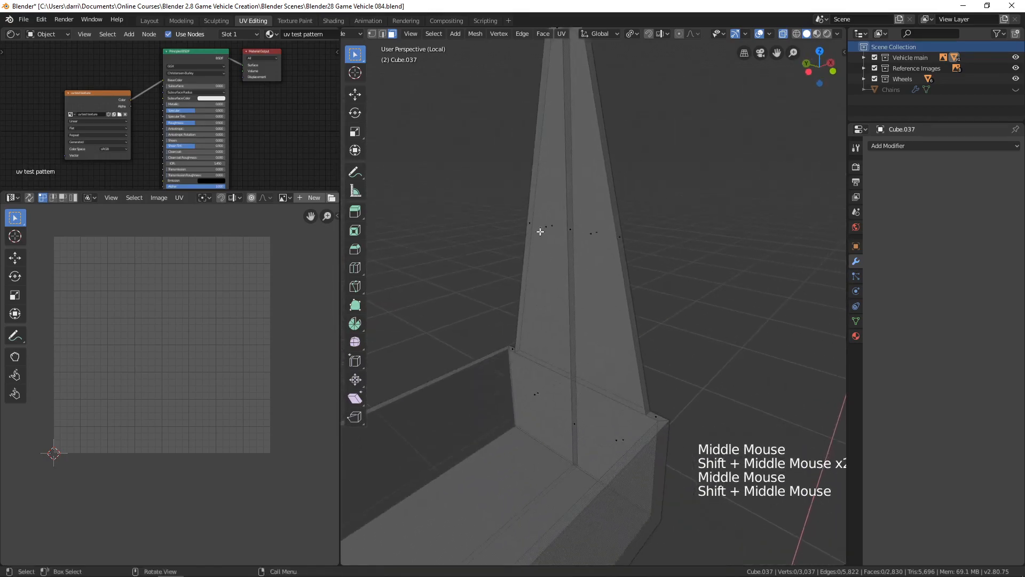
pyautogui.click(571, 235)
pyautogui.keyDown('shift'); pyautogui.click(595, 354); pyautogui.keyUp('shift')
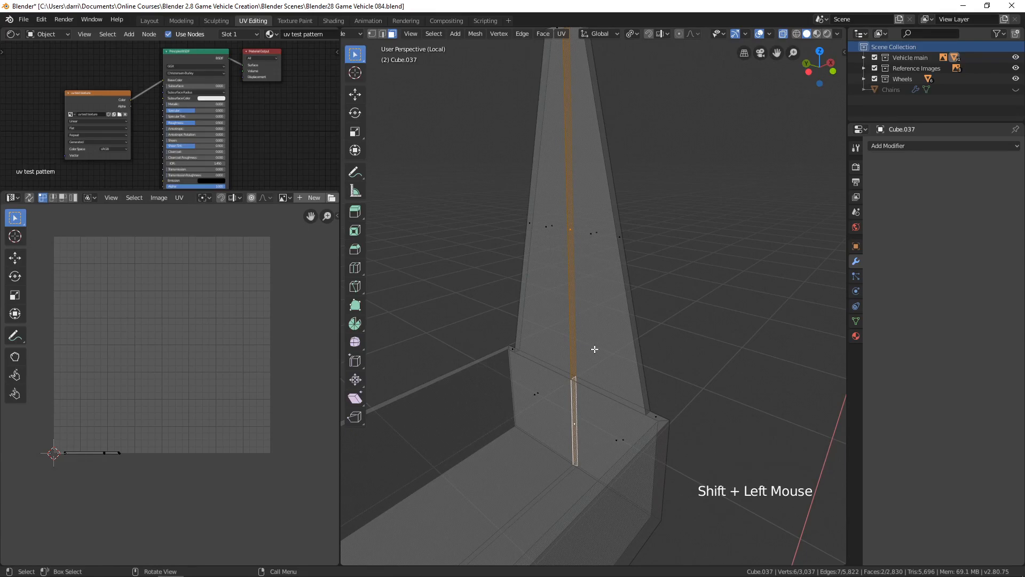
pyautogui.press('x')
pyautogui.click(594, 348)
# Turn off X-ray and dissolve the centre edge loop running lengthwise around the bracket.
pyautogui.moveTo(549, 362); pyautogui.dragTo(581, 368, button='middle')
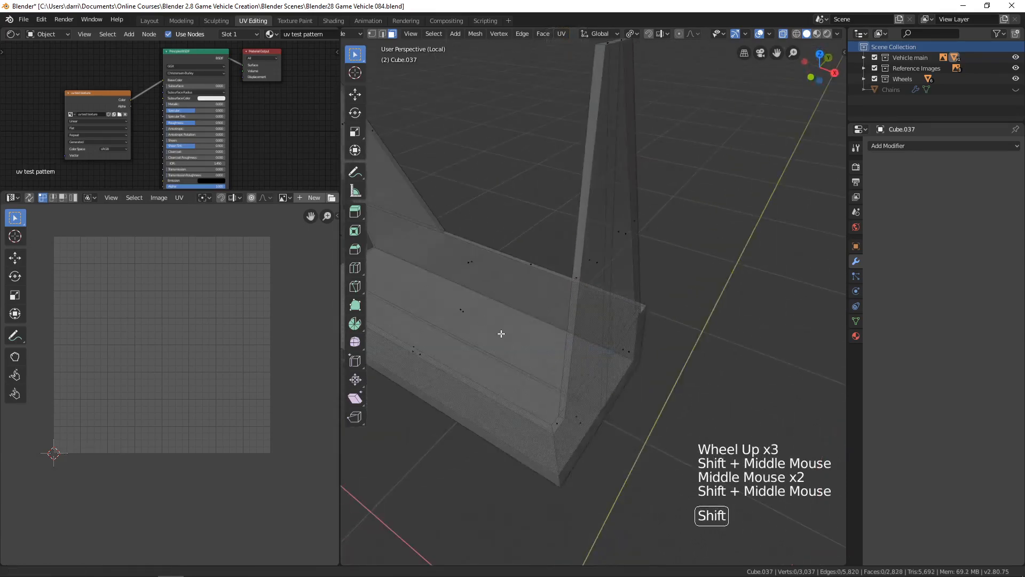
pyautogui.scroll(-2, 582, 369)
pyautogui.press('2')
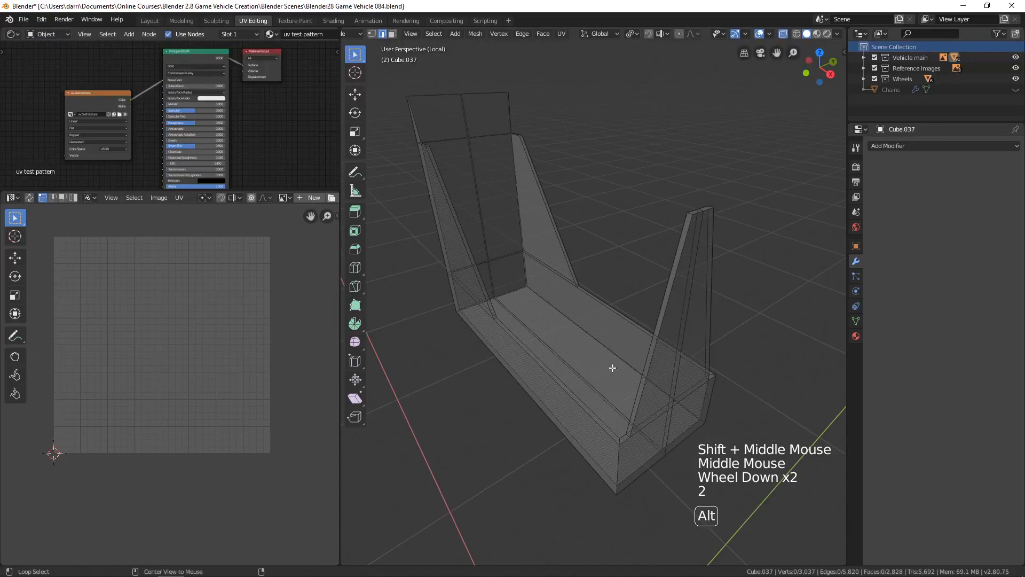
pyautogui.hotkey('alt', 'z')
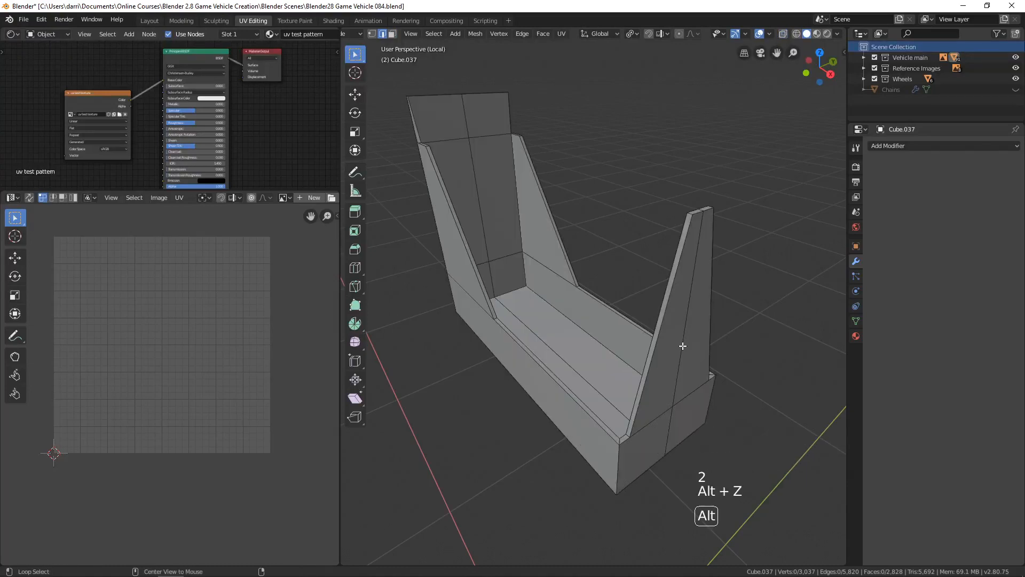
pyautogui.keyDown('alt'); pyautogui.click(682, 345); pyautogui.keyUp('alt')
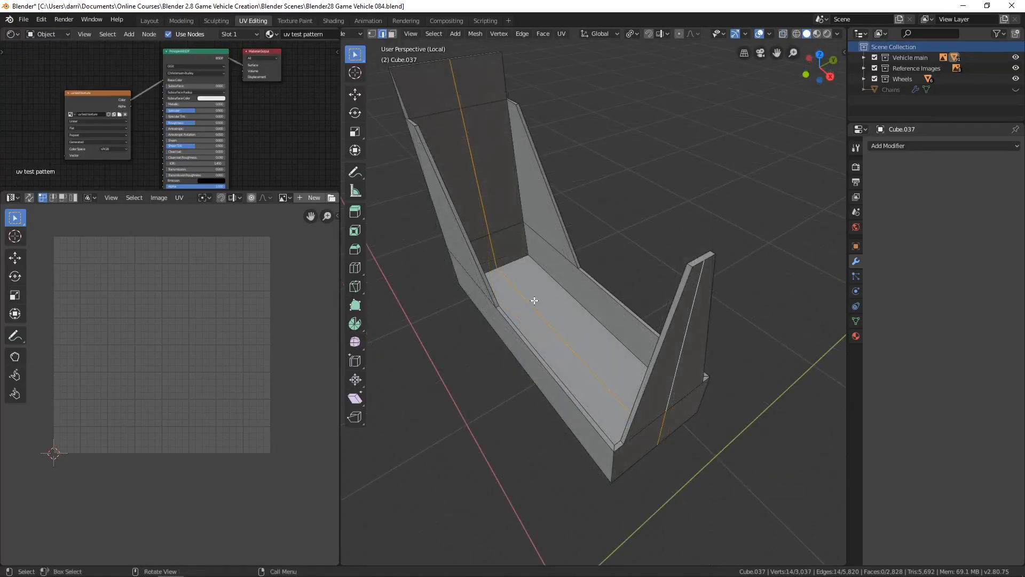
pyautogui.press('x')
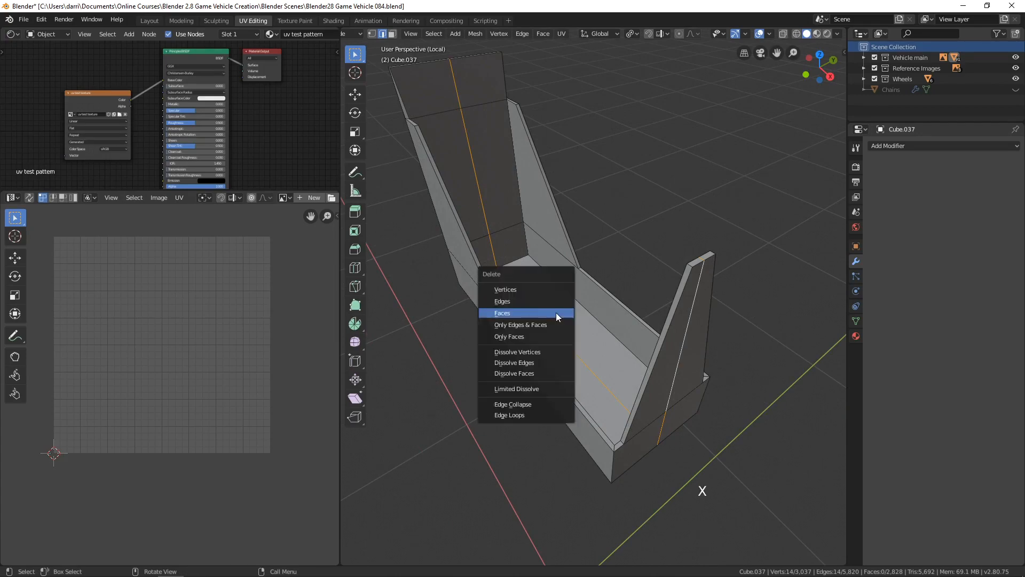
pyautogui.click(531, 358)
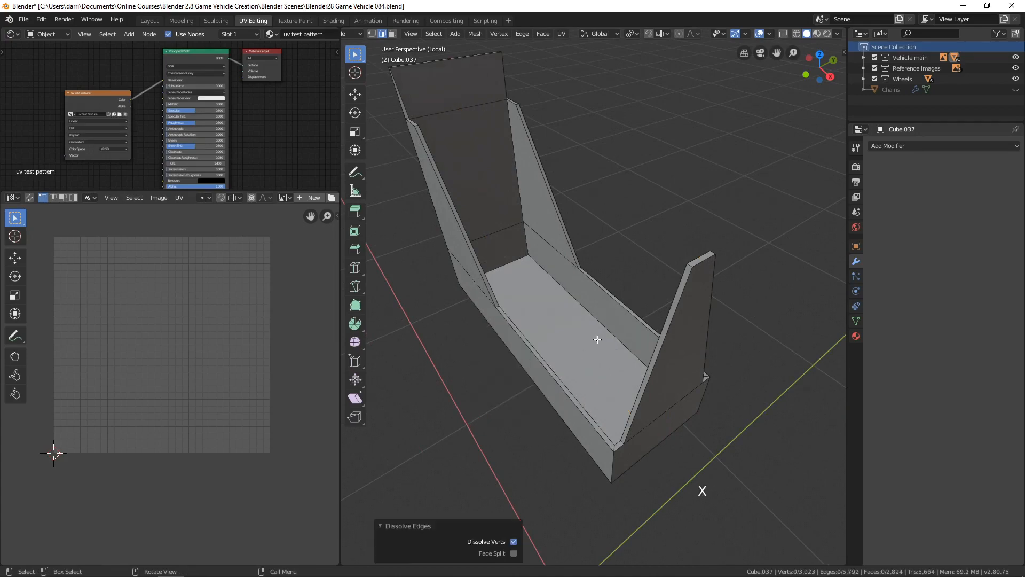
pyautogui.hotkey('alt', 'a')
# Select the whole bracket and unwrap it with Smart UV Project at an angle limit of 83.60 and zero island margin.
pyautogui.moveTo(597, 339); pyautogui.dragTo(628, 329, button='middle')
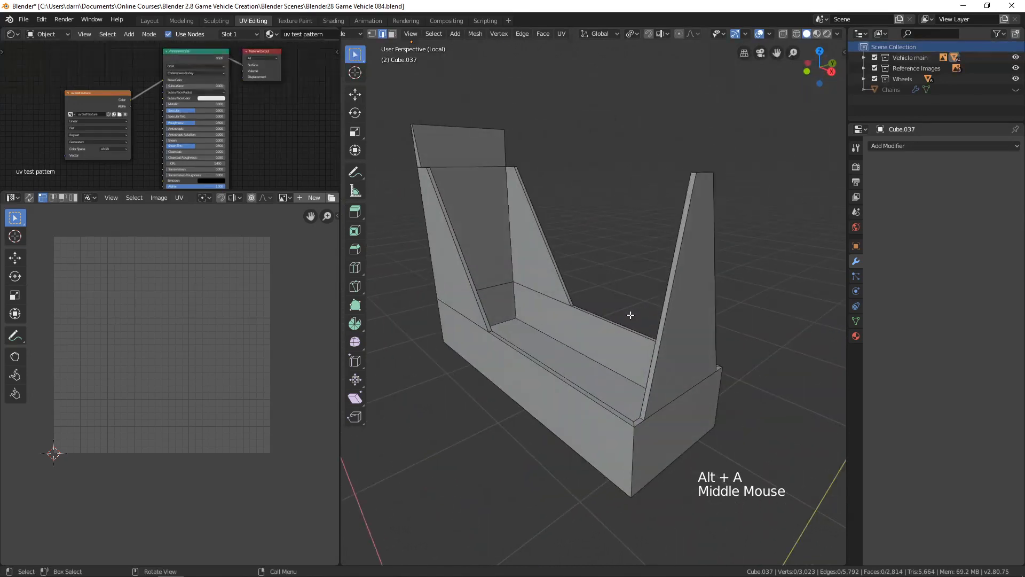
pyautogui.scroll(-2, 632, 315)
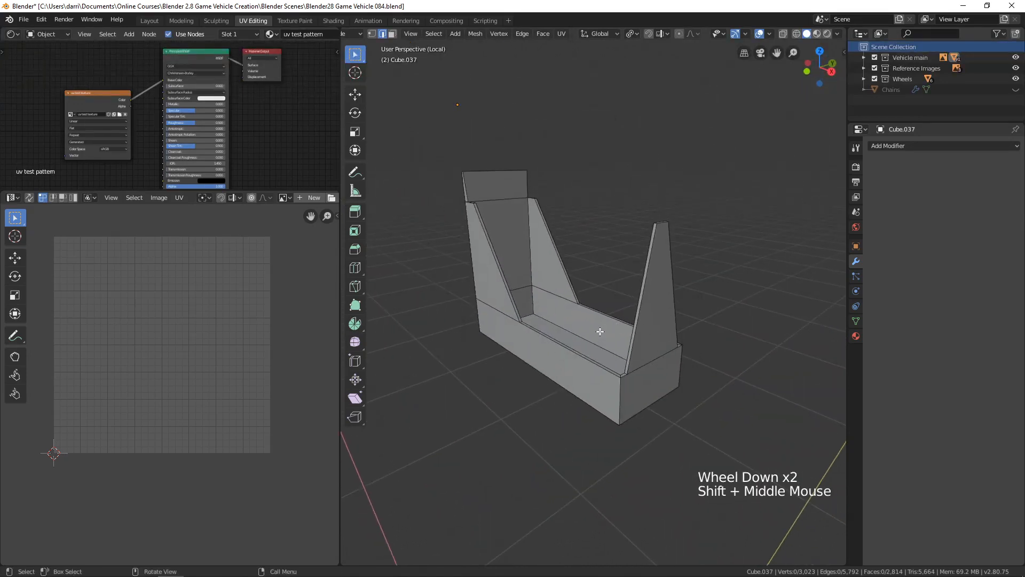
pyautogui.scroll(2, 612, 353)
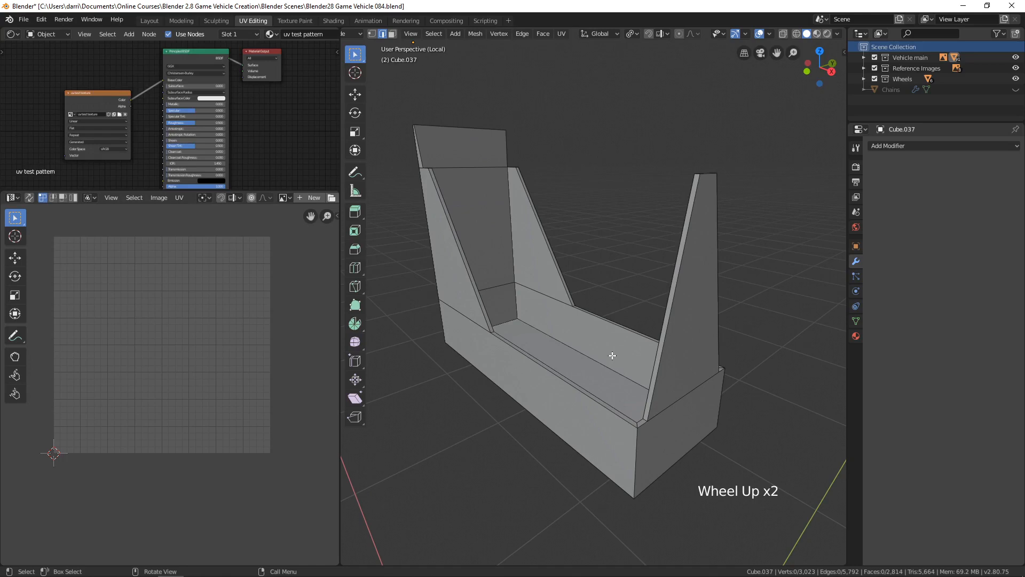
pyautogui.press('a')
pyautogui.press('u')
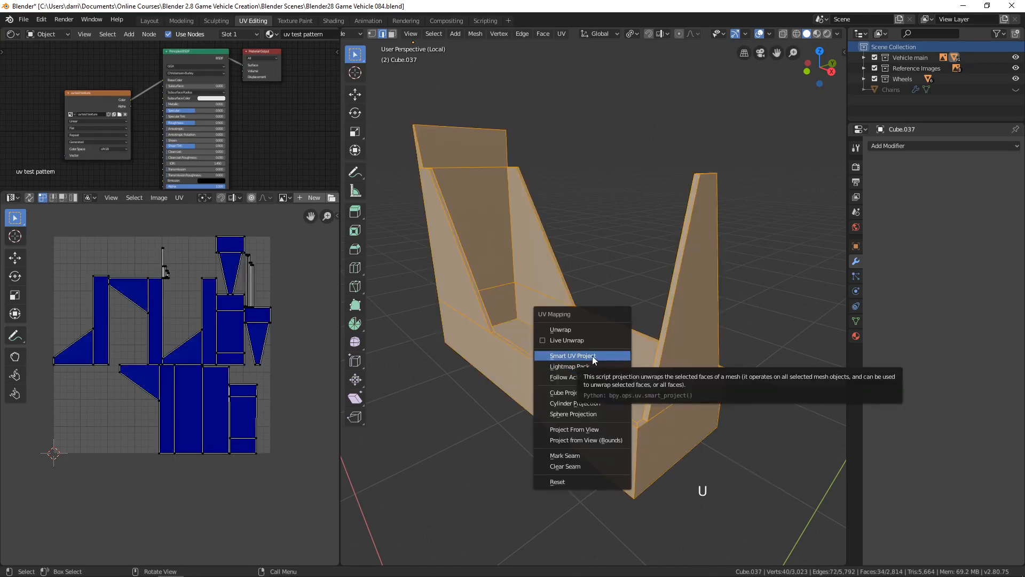
pyautogui.click(592, 356)
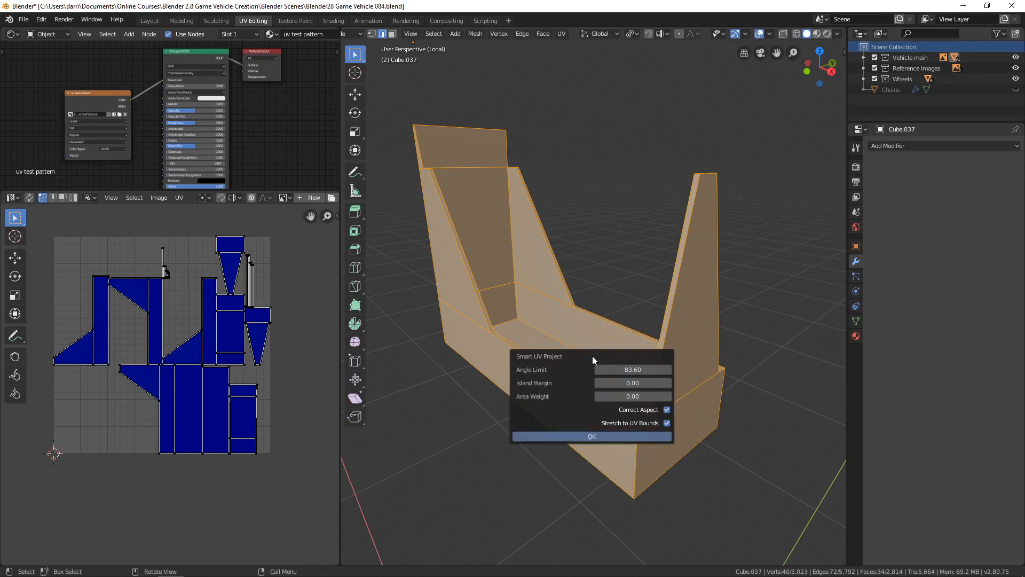
pyautogui.click(598, 437)
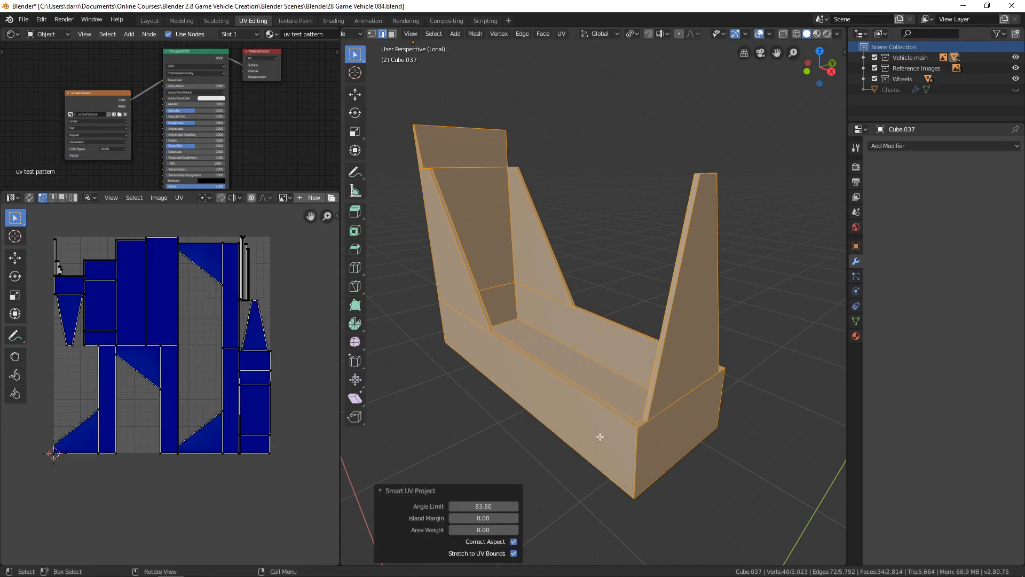
# Show the checker texture on the bracket, test angle limits of 56, 1 and 56.80 for Smart UV Project, and finish with 89.
pyautogui.click(818, 34)
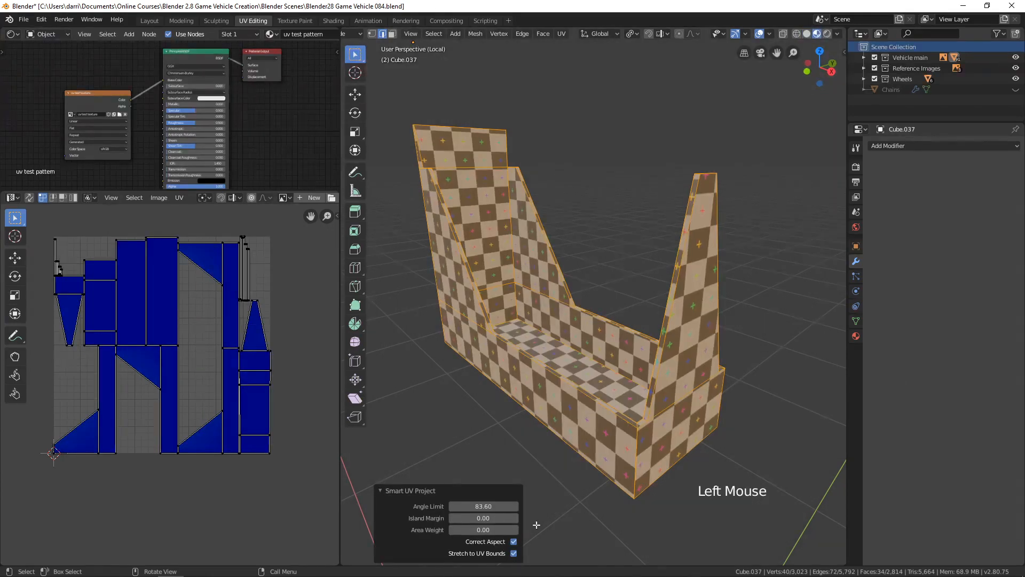
pyautogui.moveTo(483, 506); pyautogui.dragTo(922, 486)
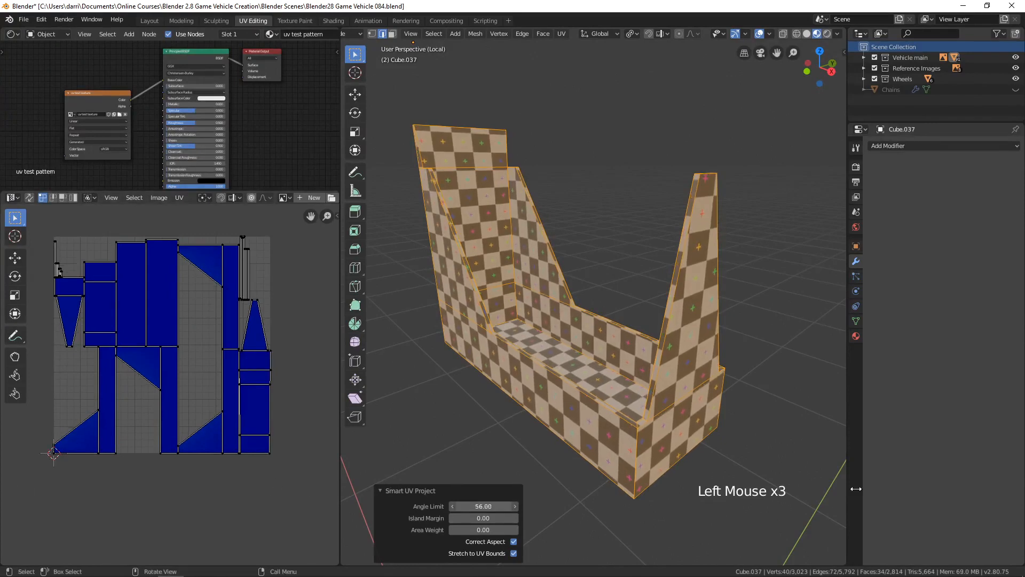
pyautogui.moveTo(856, 489); pyautogui.dragTo(603, 404)
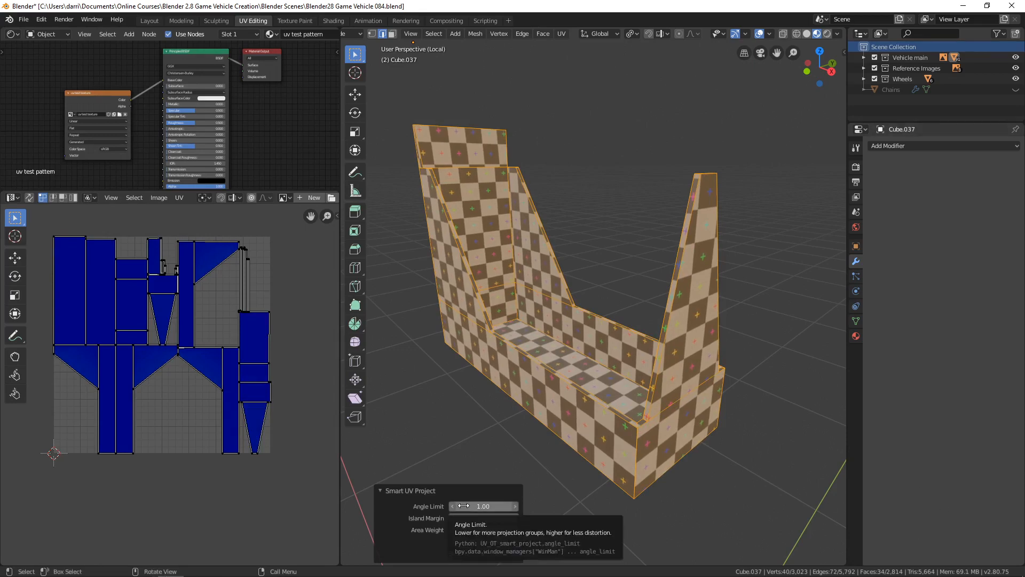
pyautogui.moveTo(458, 506); pyautogui.dragTo(441, 496)
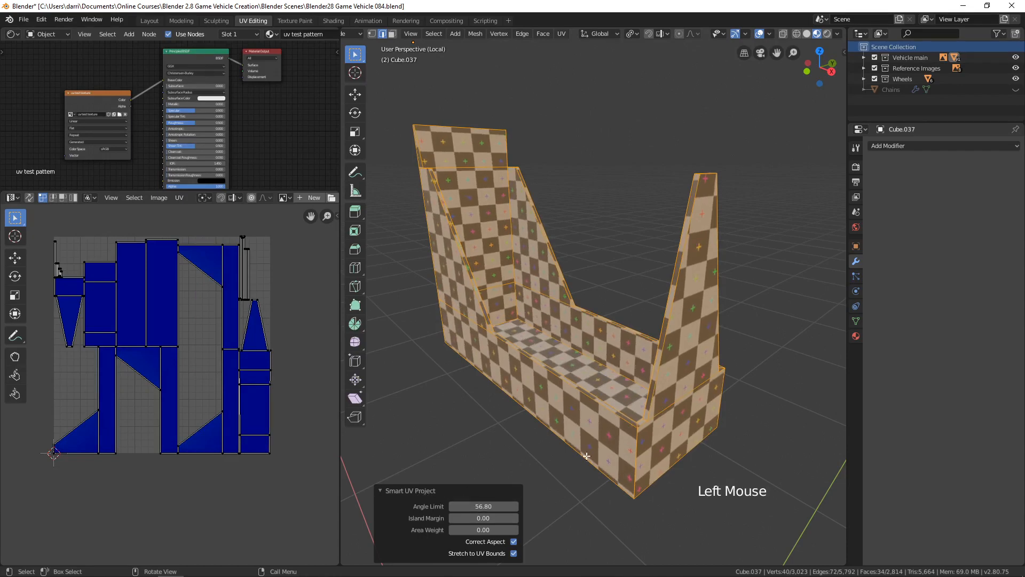
pyautogui.moveTo(587, 456); pyautogui.dragTo(534, 453, button='middle')
pyautogui.moveTo(483, 505); pyautogui.dragTo(114, 500)
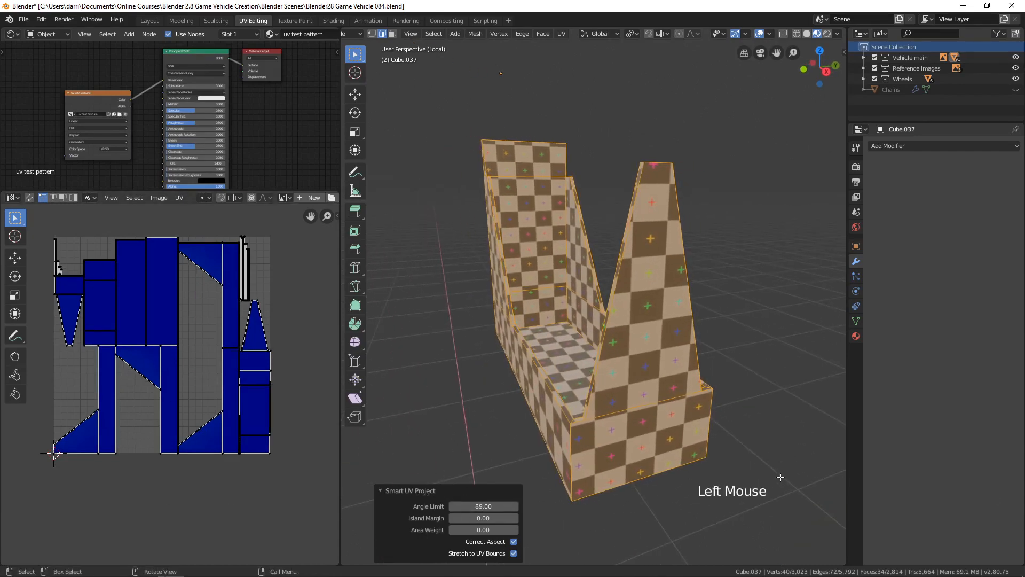
pyautogui.moveTo(688, 464); pyautogui.dragTo(659, 442, button='middle')
pyautogui.scroll(-2, 628, 436)
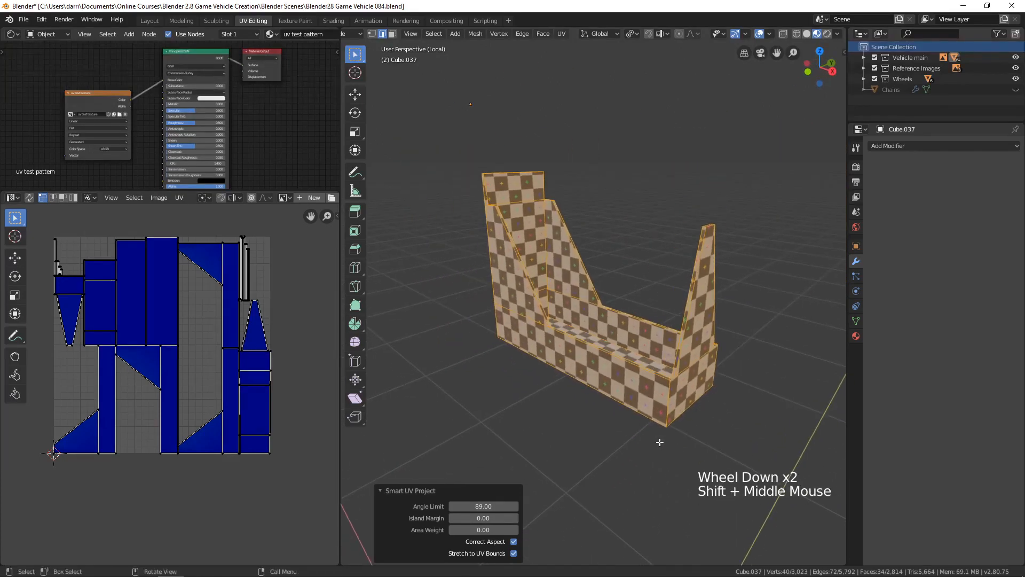
# Reveal all the hidden gun parts around the bracket and deselect everything.
pyautogui.hotkey('alt', 'h')
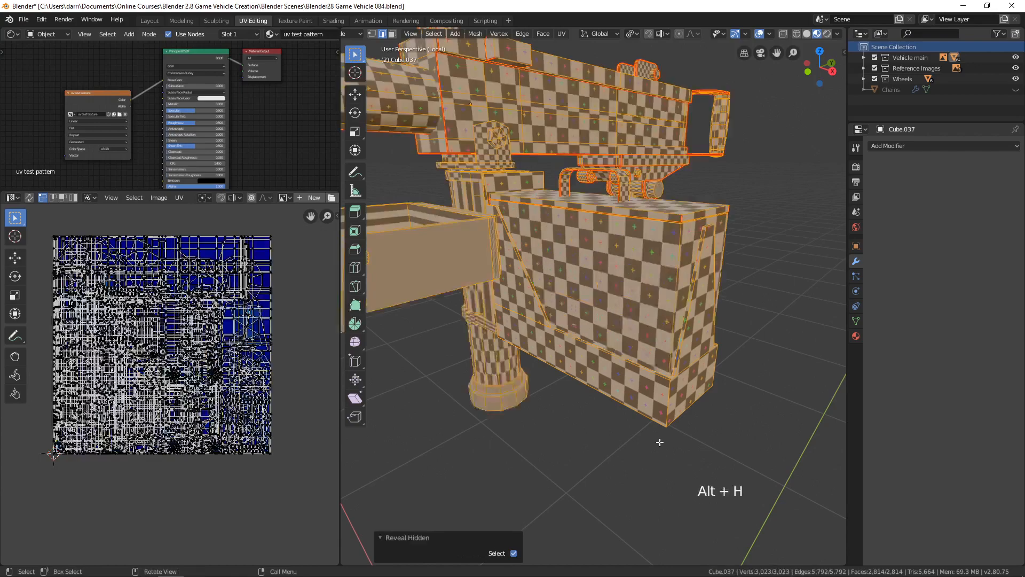
pyautogui.hotkey('alt', 'a')
pyautogui.scroll(-3, 694, 422)
pyautogui.moveTo(710, 405); pyautogui.dragTo(658, 419, button='middle')
pyautogui.scroll(-1, 669, 423)
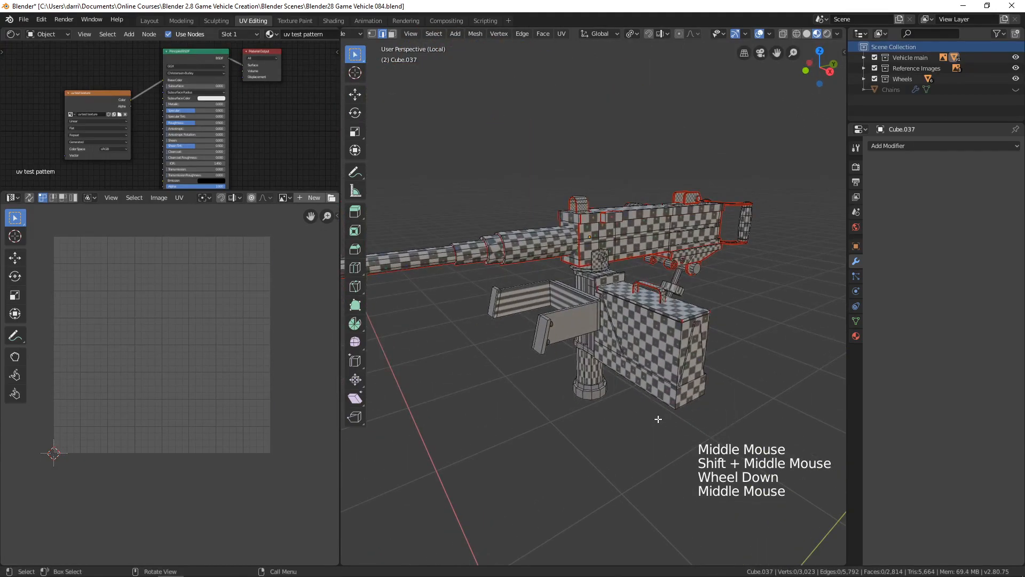
pyautogui.scroll(2, 657, 418)
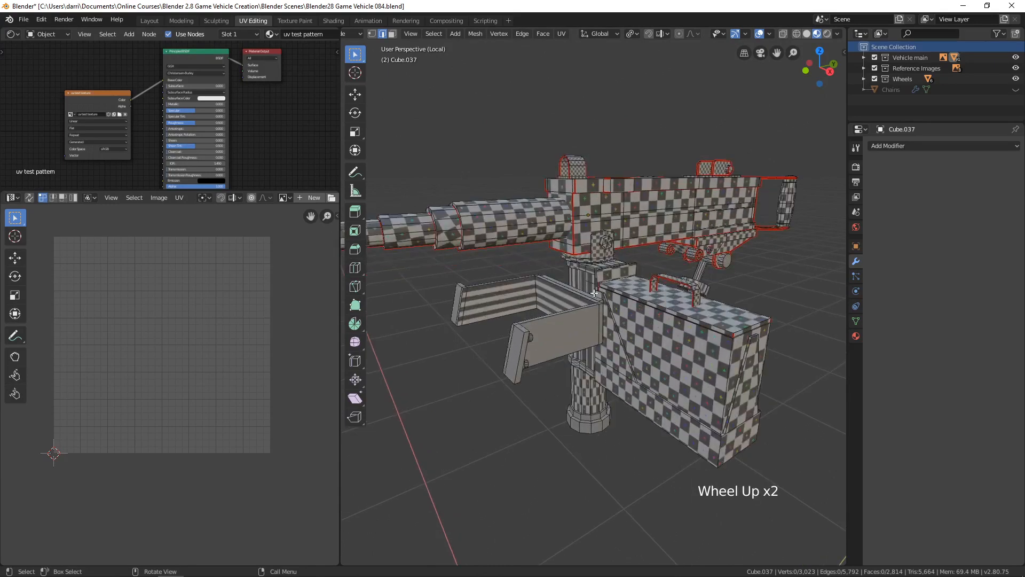